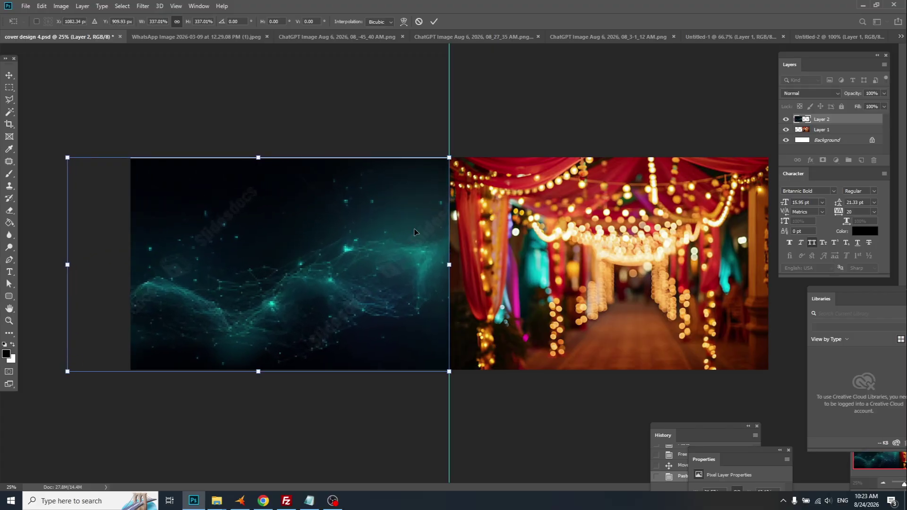
# Step: Commit the teal background's scaling at 337.01% and apply a Gaussian Blur with a 75.5-pixel radius to it
pyautogui.press('Return')
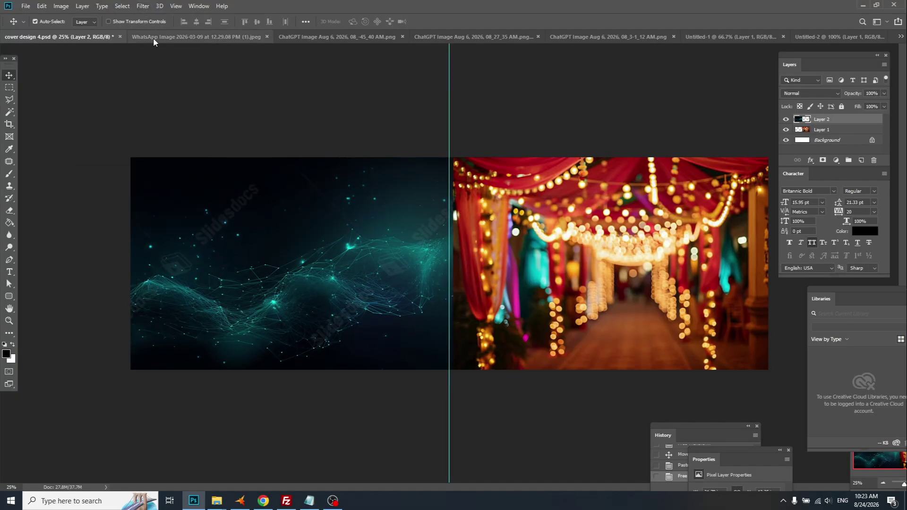
pyautogui.click(142, 6)
pyautogui.moveTo(178, 113)
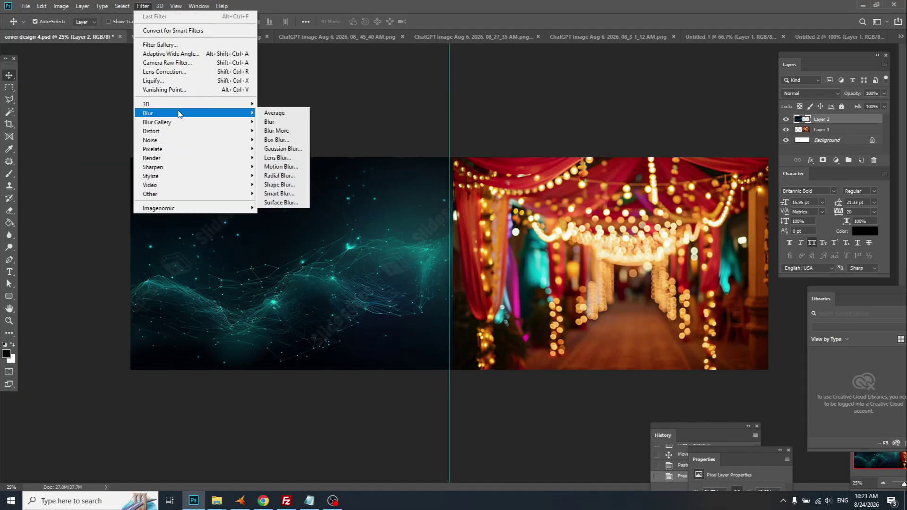
pyautogui.click(282, 149)
pyautogui.moveTo(551, 215); pyautogui.dragTo(577, 218)
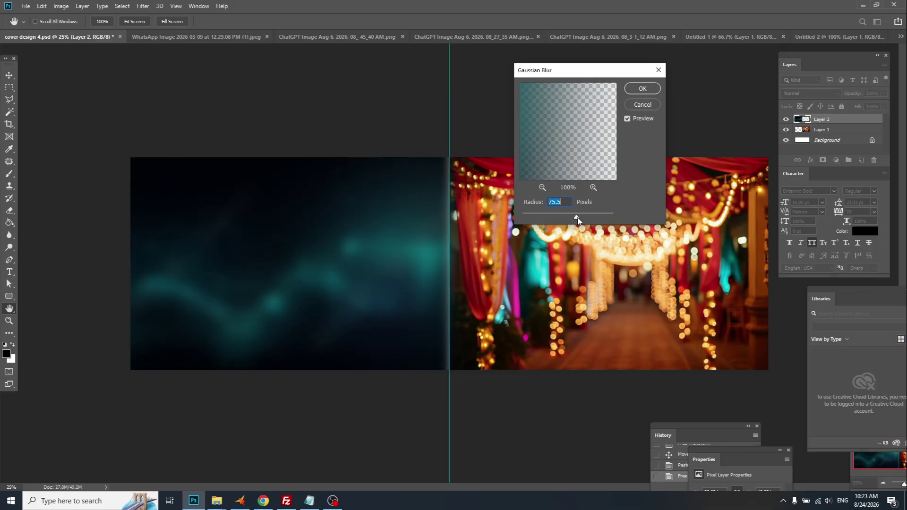
pyautogui.click(643, 88)
# Step: Stretch the blurred teal background past the centre guide and delete the part overlapping the wedding-lights photo
pyautogui.hotkey('ctrl', 't')
pyautogui.moveTo(479, 260); pyautogui.dragTo(500, 261)
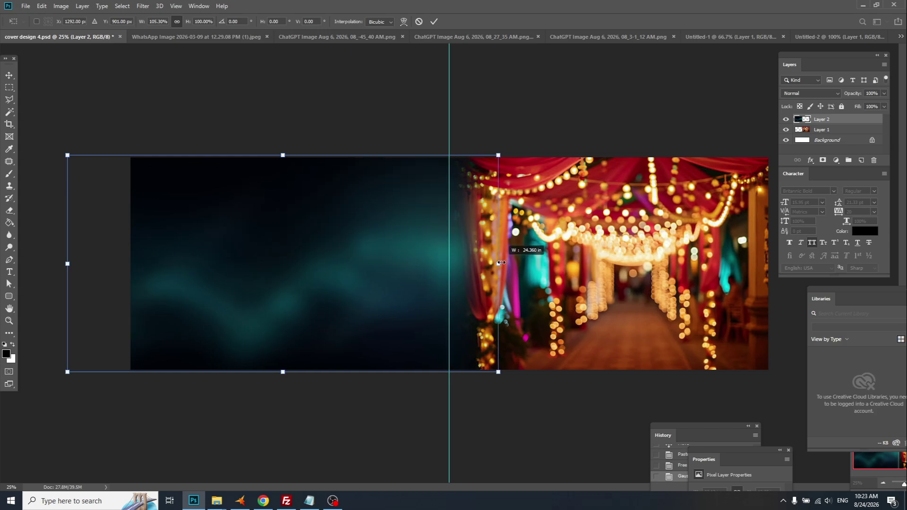
pyautogui.press('Return')
pyautogui.click(9, 87)
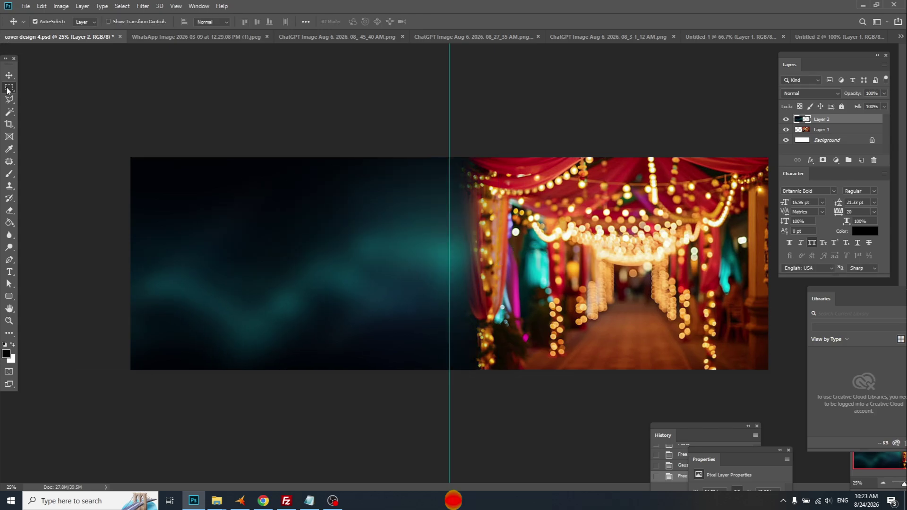
pyautogui.moveTo(541, 137); pyautogui.dragTo(448, 428)
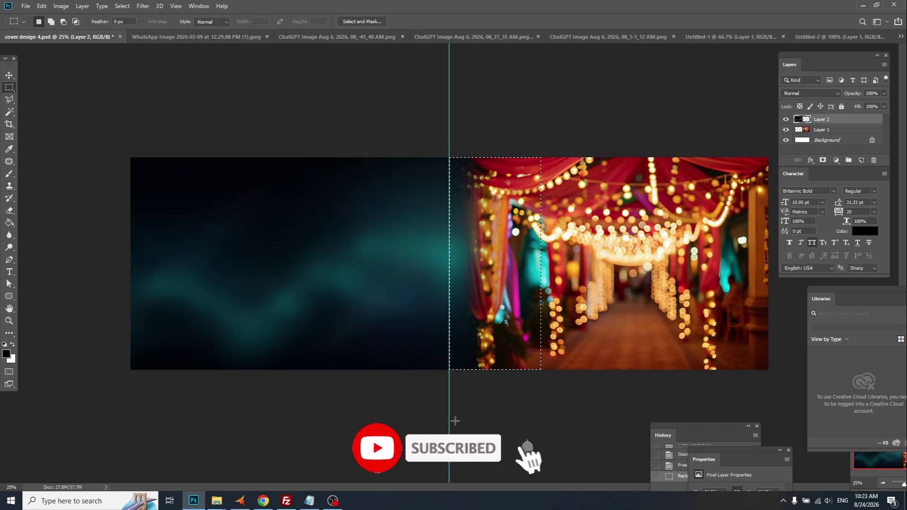
pyautogui.press('Delete')
pyautogui.hotkey('ctrl', 'd')
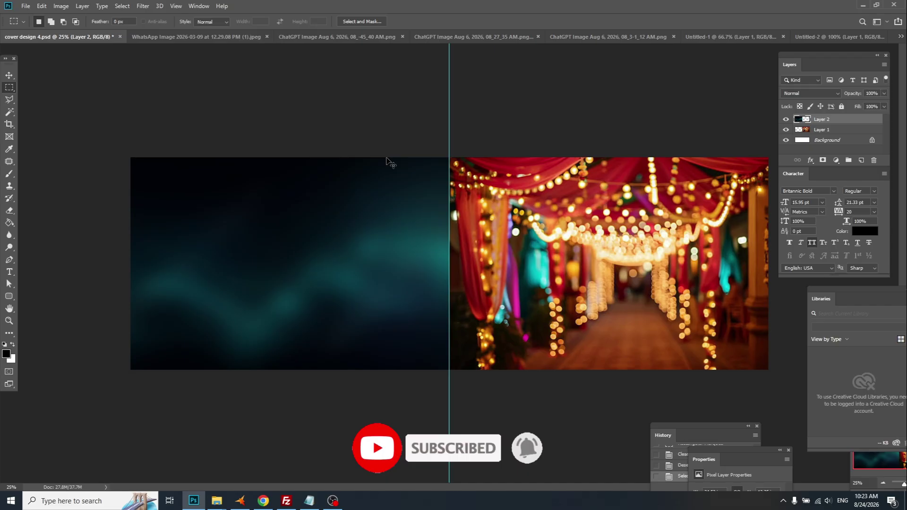
# Step: Crop the document to its canvas bounds and lock the teal background layer
pyautogui.press('c')
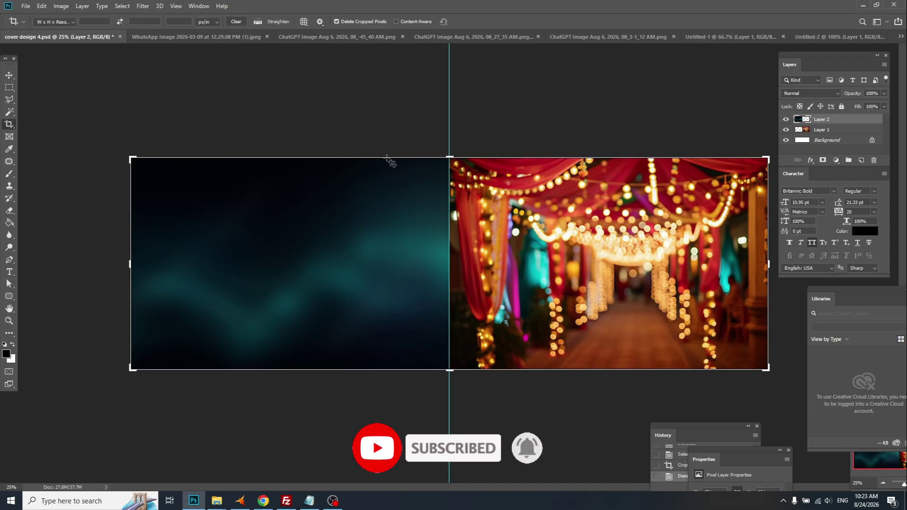
pyautogui.press('Return')
pyautogui.press('v')
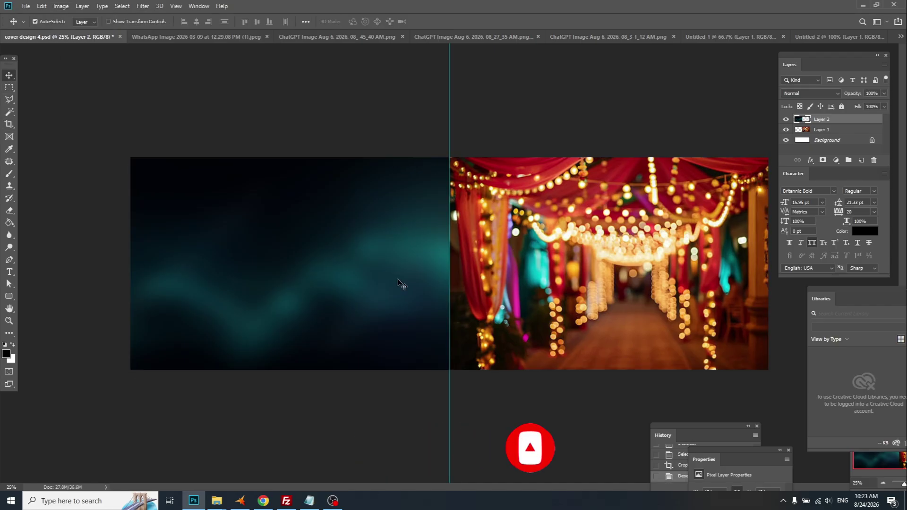
pyautogui.click(842, 105)
# Step: Apply a Gaussian Blur with a 15.3-pixel radius to the wedding-lights photo on Layer 1
pyautogui.click(612, 246)
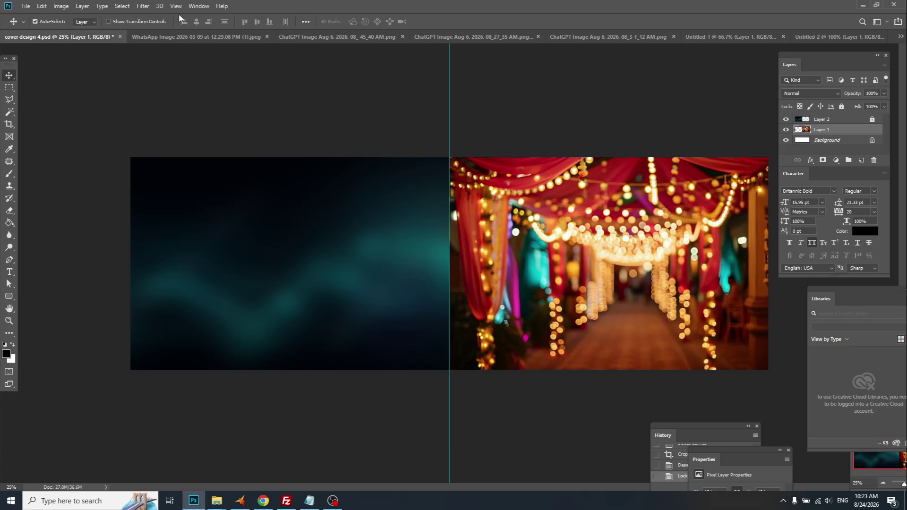
pyautogui.click(142, 6)
pyautogui.moveTo(183, 112)
pyautogui.click(284, 149)
pyautogui.moveTo(470, 61); pyautogui.dragTo(217, 44)
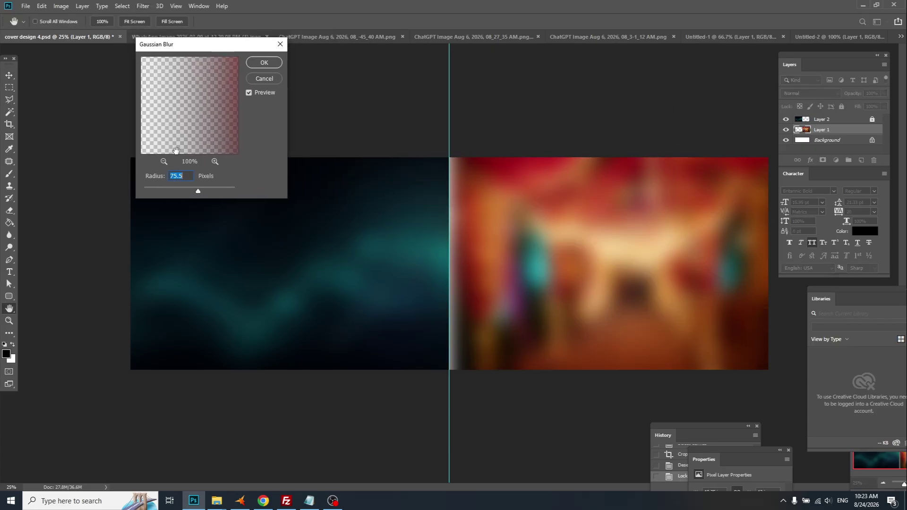
pyautogui.click(177, 189)
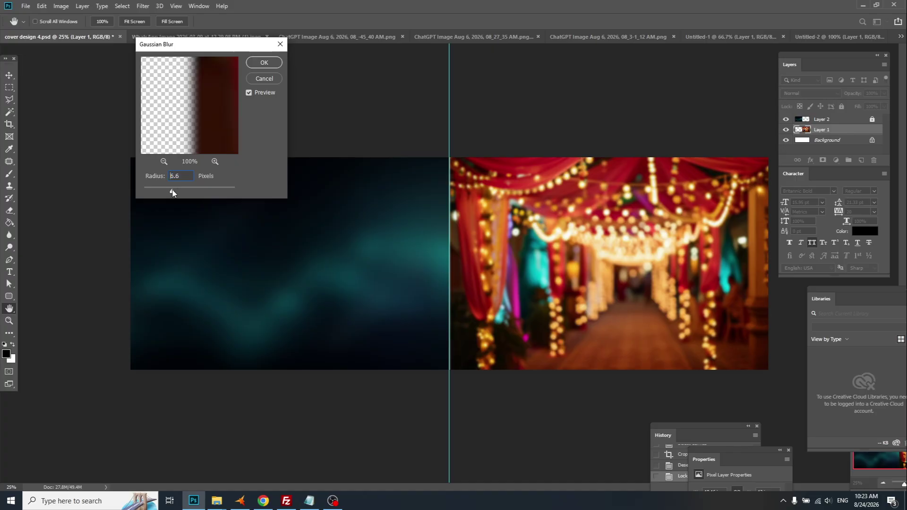
pyautogui.moveTo(173, 193); pyautogui.dragTo(183, 190)
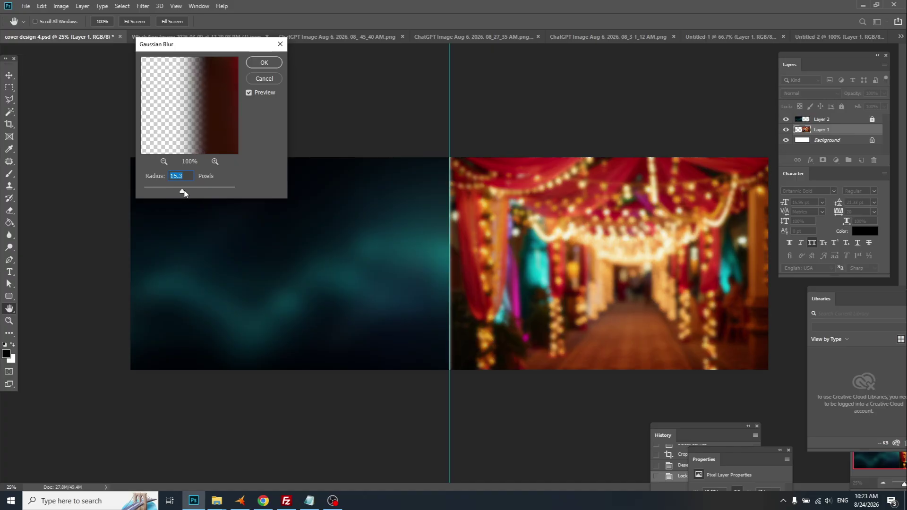
pyautogui.click(266, 61)
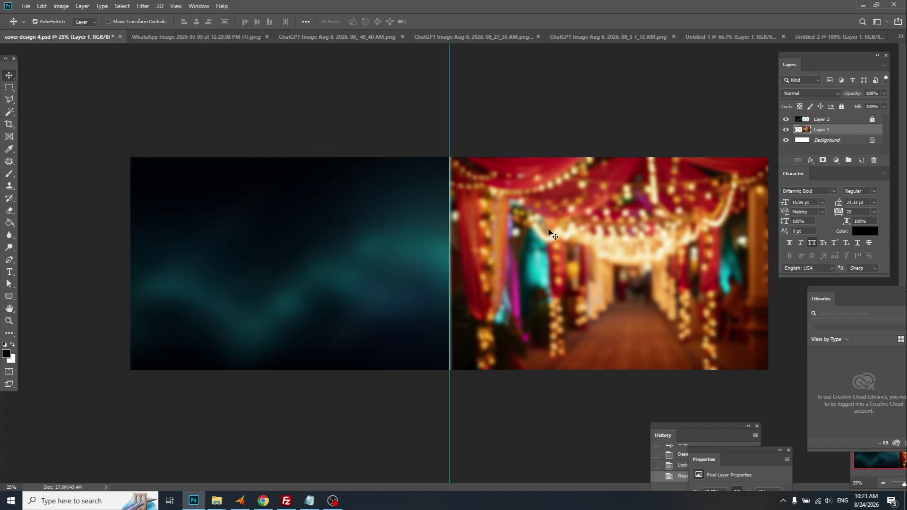
# Step: Stretch the wedding-lights photo across the centre guide and delete the part extending into the teal half
pyautogui.hotkey('ctrl', 't')
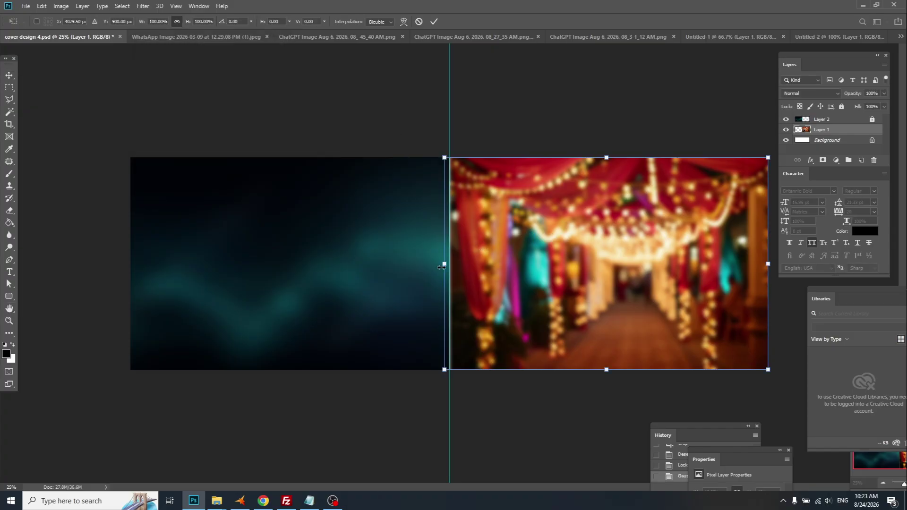
pyautogui.moveTo(441, 268); pyautogui.dragTo(433, 264)
pyautogui.press('Return')
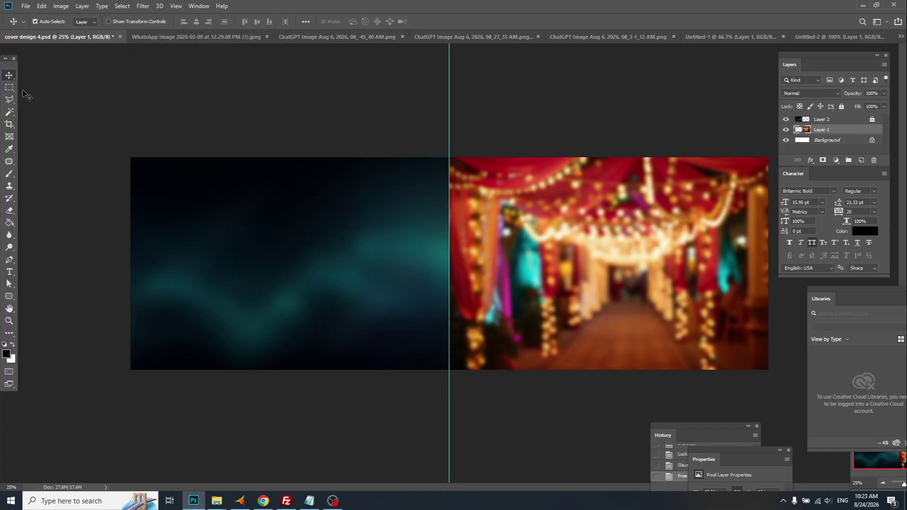
pyautogui.click(9, 88)
pyautogui.moveTo(253, 137); pyautogui.dragTo(447, 435)
pyautogui.press('Delete')
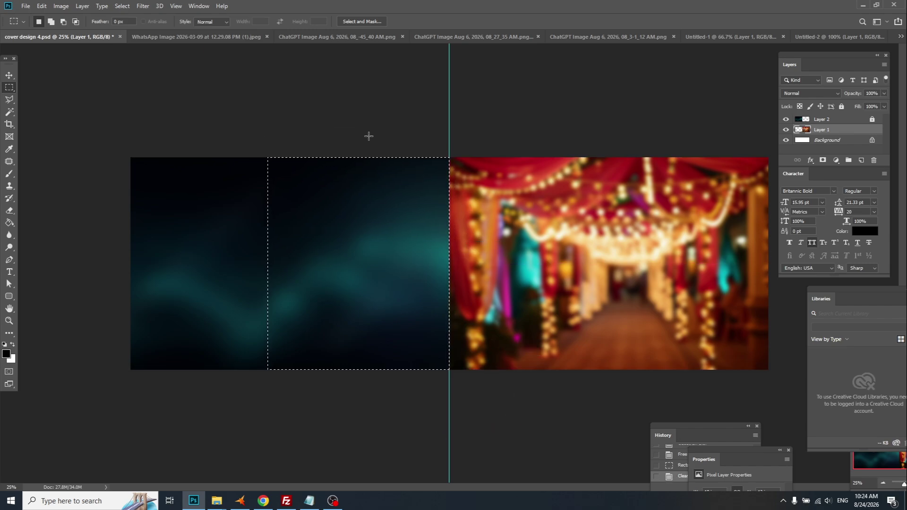
pyautogui.hotkey('ctrl', 'd')
# Step: Select the wedding-lights photo layer and lock it
pyautogui.press('v')
pyautogui.click(447, 217)
pyautogui.rightClick(558, 227)
pyautogui.click(571, 232)
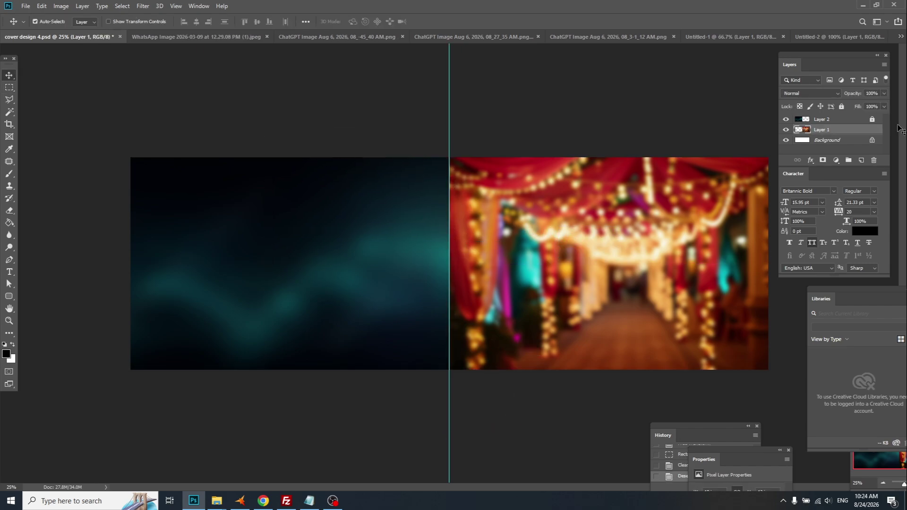
pyautogui.click(841, 107)
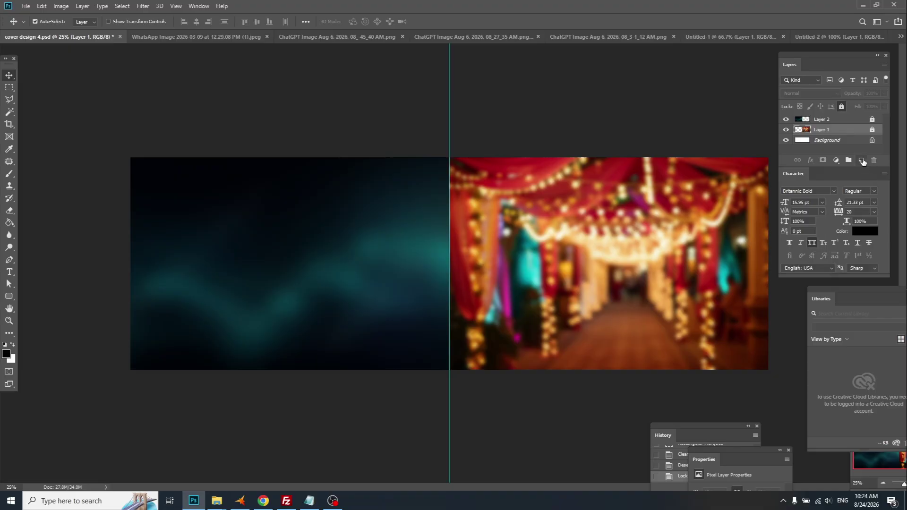
# Step: Add a new layer above the wedding-lights photo and set up a Soft Round brush at 1500 px, 55% opacity and 59% flow
pyautogui.click(862, 161)
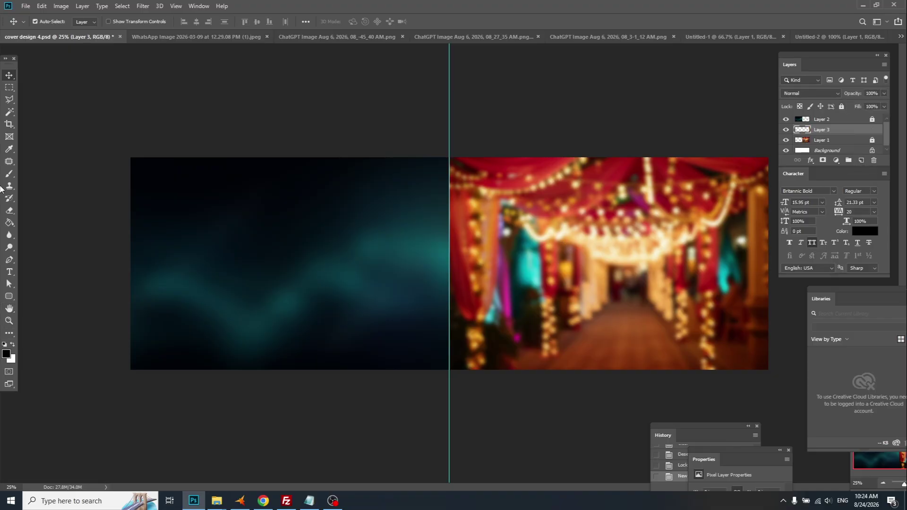
pyautogui.click(10, 175)
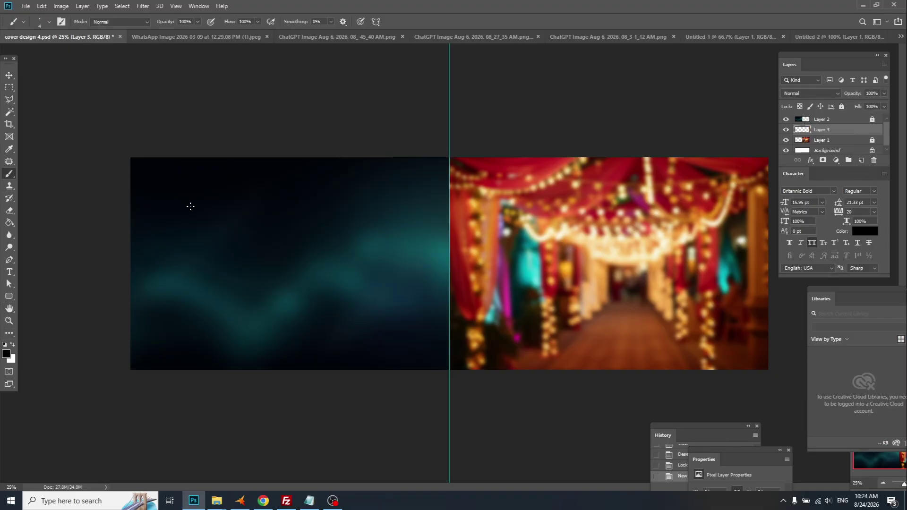
pyautogui.rightClick(216, 218)
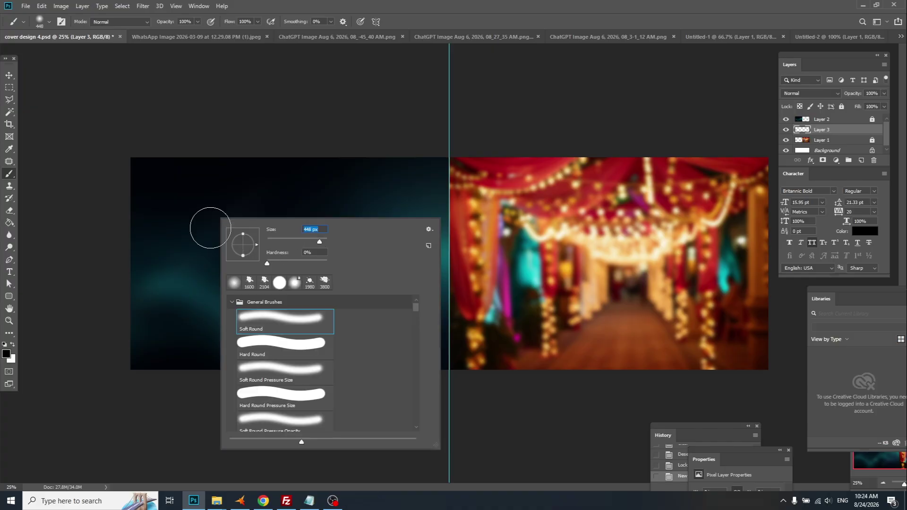
pyautogui.press('Return')
pyautogui.press(']')
pyautogui.press(']')
pyautogui.press(']')
pyautogui.press(']')
pyautogui.press(']')
pyautogui.press(']')
pyautogui.press(']')
pyautogui.press(']')
pyautogui.press(']')
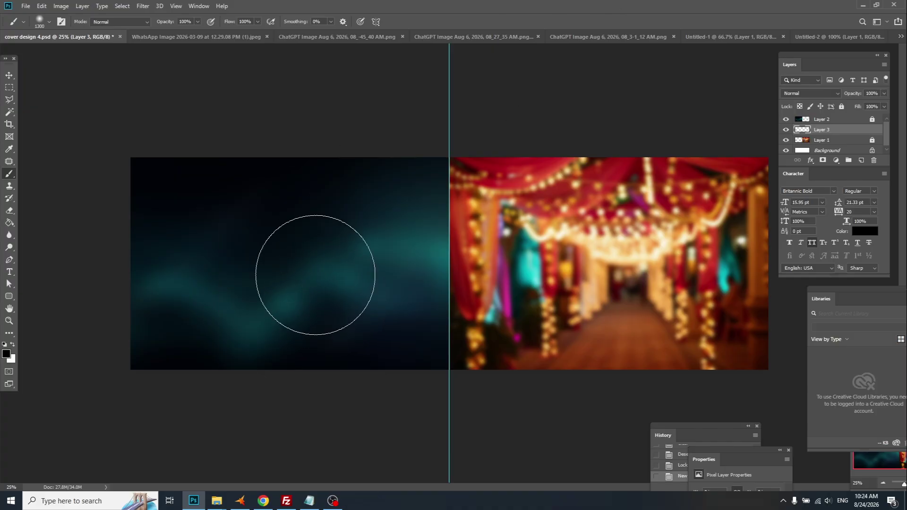
pyautogui.press(']')
pyautogui.press(']')
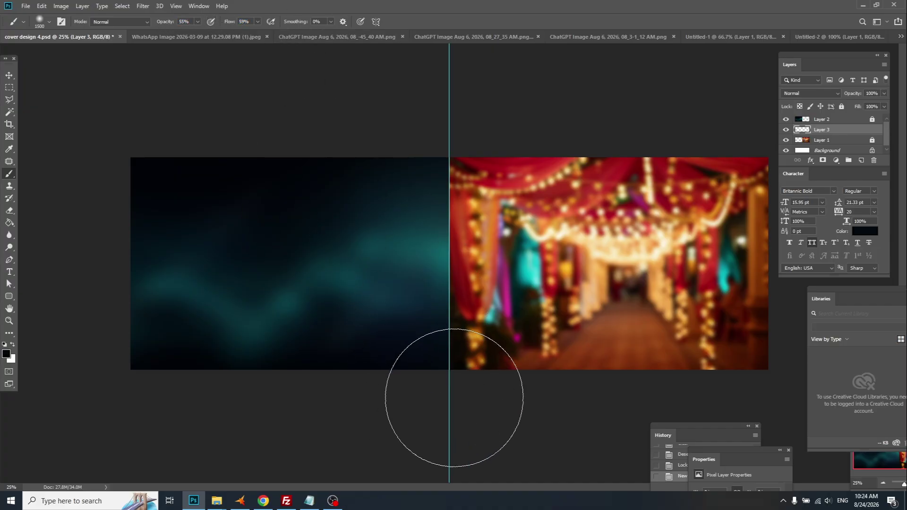
# Step: Enlarge the brush to 1800 px and paint dark shading over the edges of the wedding-lights photo
pyautogui.click(472, 412)
pyautogui.press(']')
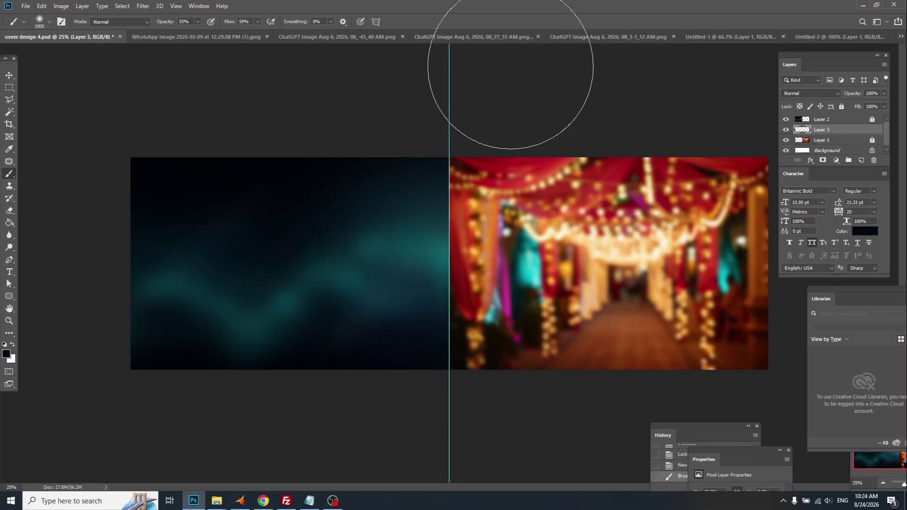
pyautogui.moveTo(510, 70)
pyautogui.mouseDown()
pyautogui.moveTo(470, 162)
pyautogui.moveTo(541, 239)
pyautogui.mouseUp()
pyautogui.scroll(-1, 509, 234)
pyautogui.scroll(-1, 509, 235)
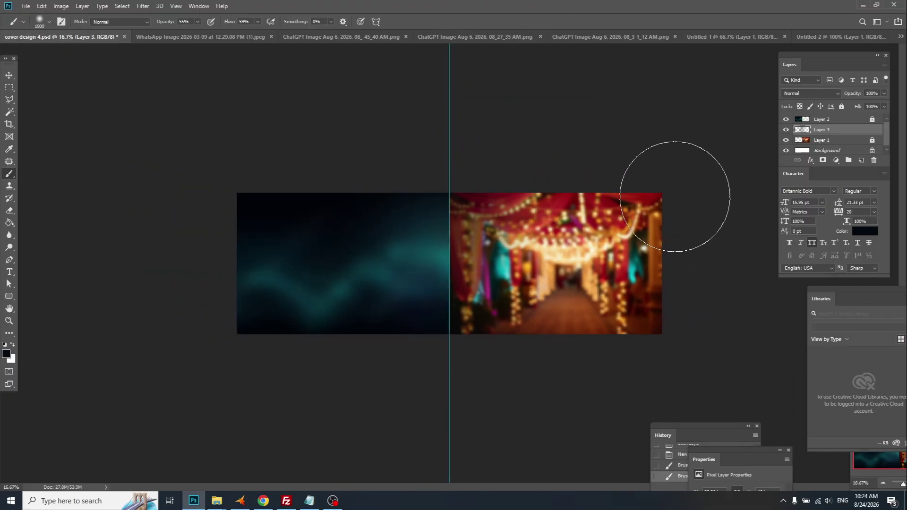
pyautogui.moveTo(581, 265); pyautogui.dragTo(534, 368)
pyautogui.moveTo(667, 299); pyautogui.dragTo(688, 222)
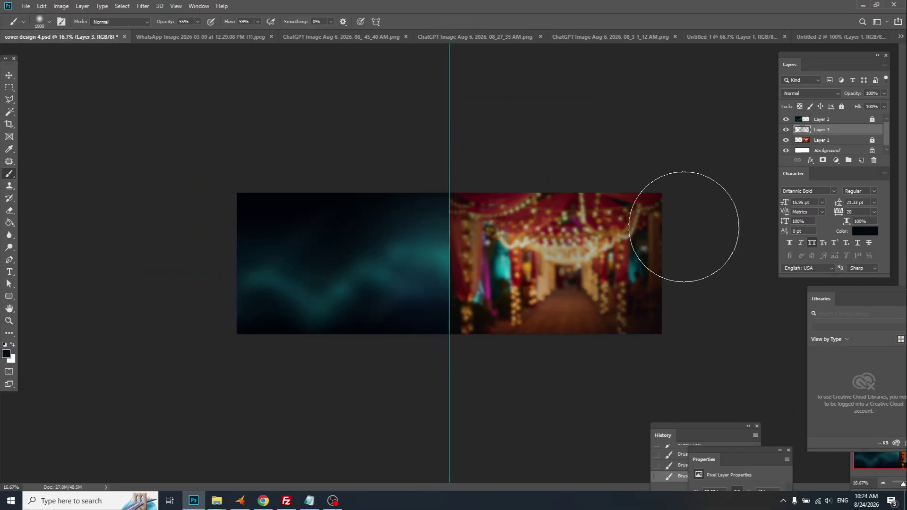
pyautogui.moveTo(445, 333); pyautogui.dragTo(496, 340)
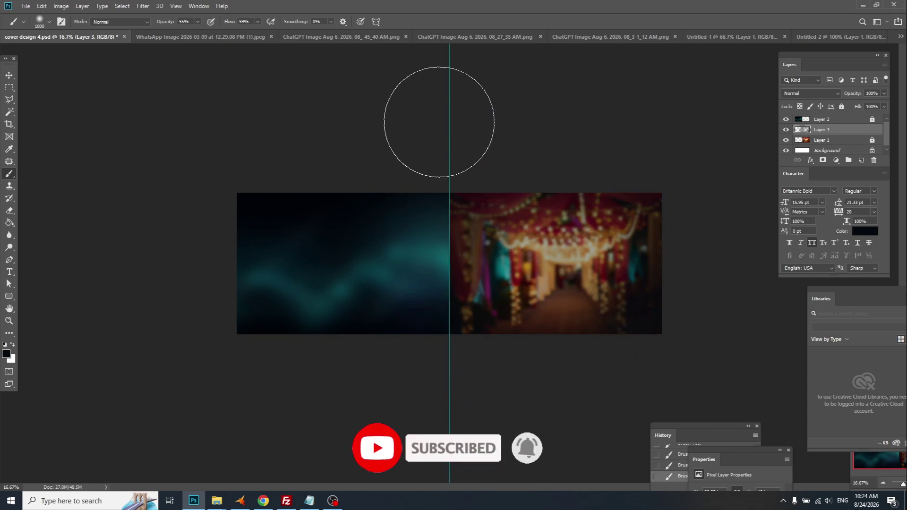
# Step: Save cover design 4.psd with Maximize Compatibility enabled
pyautogui.hotkey('ctrl', '+')
pyautogui.hotkey('ctrl', 's')
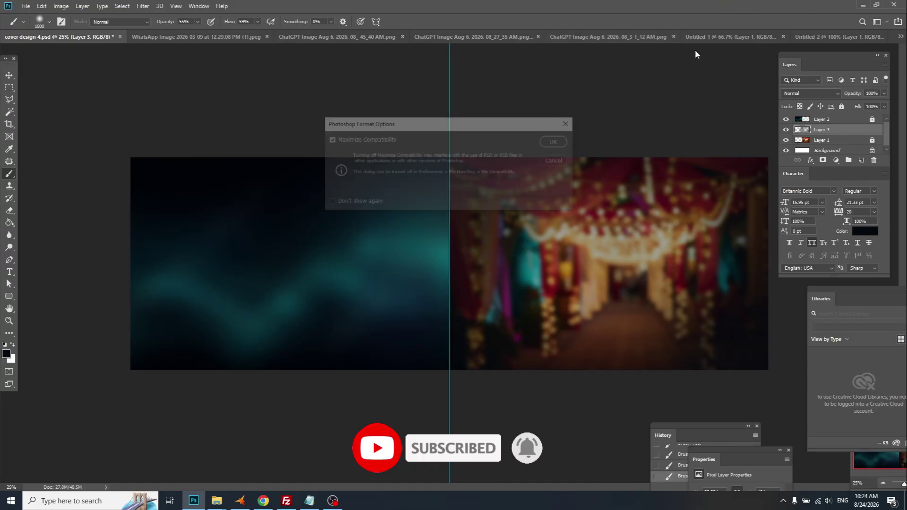
pyautogui.click(558, 142)
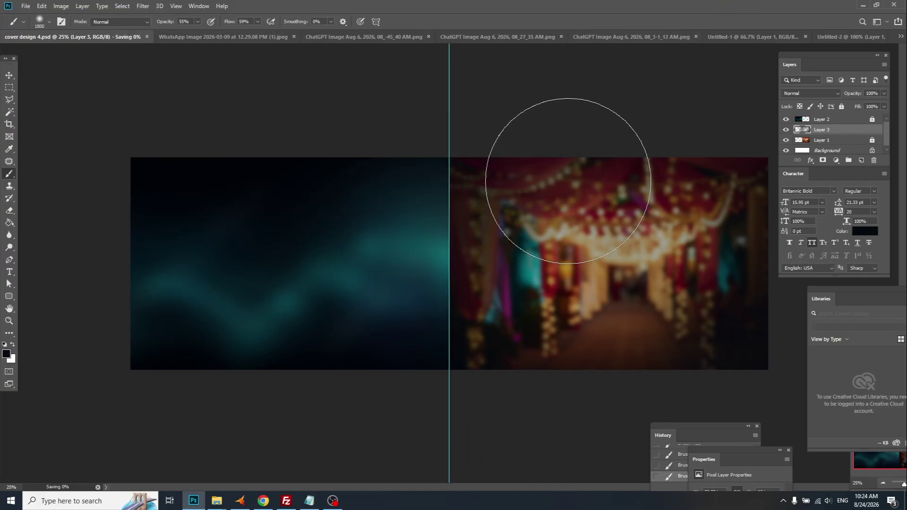
# Step: Lock the dark shading layer and hide the centre guide
pyautogui.click(841, 107)
pyautogui.hotkey('ctrl', '+')
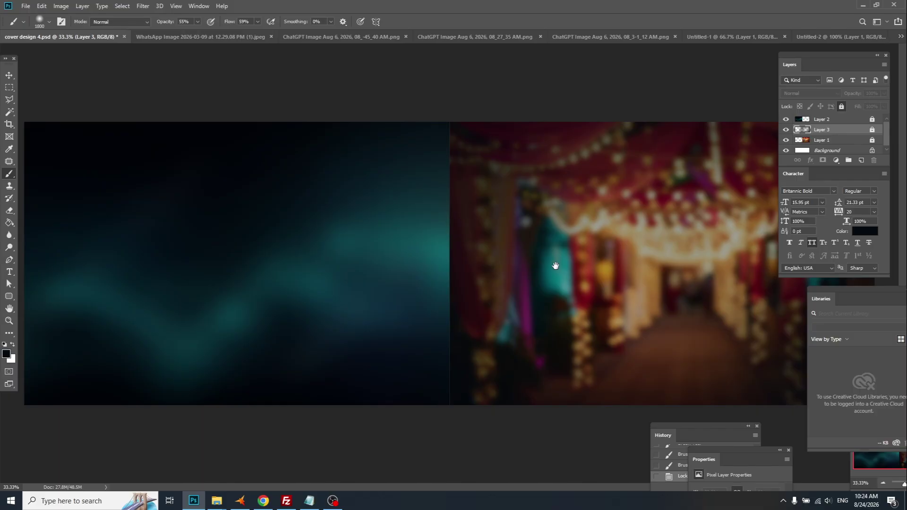
pyautogui.hotkey('ctrl', '-')
# Step: Copy a rectangular area around the couple from the WhatsApp image and paste it into cover design 4.psd
pyautogui.click(193, 37)
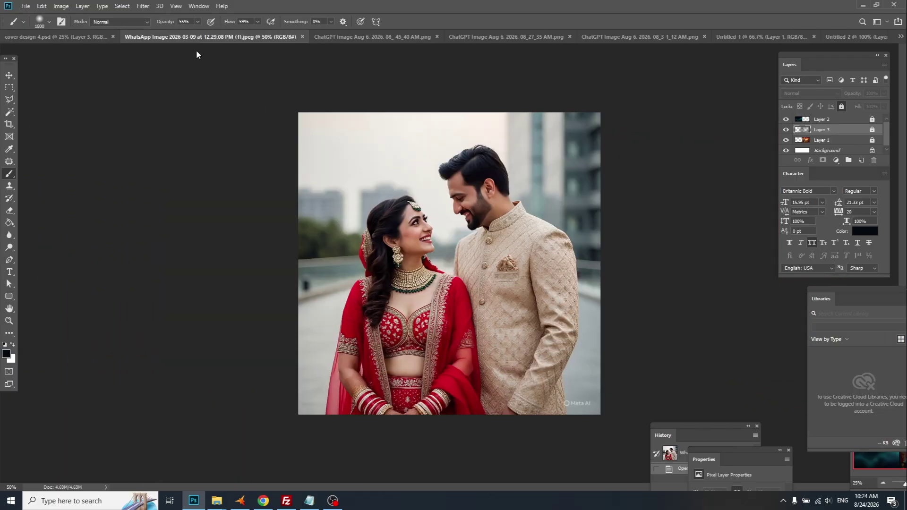
pyautogui.click(11, 89)
pyautogui.moveTo(333, 125); pyautogui.dragTo(577, 394)
pyautogui.hotkey('ctrl', 'c')
pyautogui.click(48, 37)
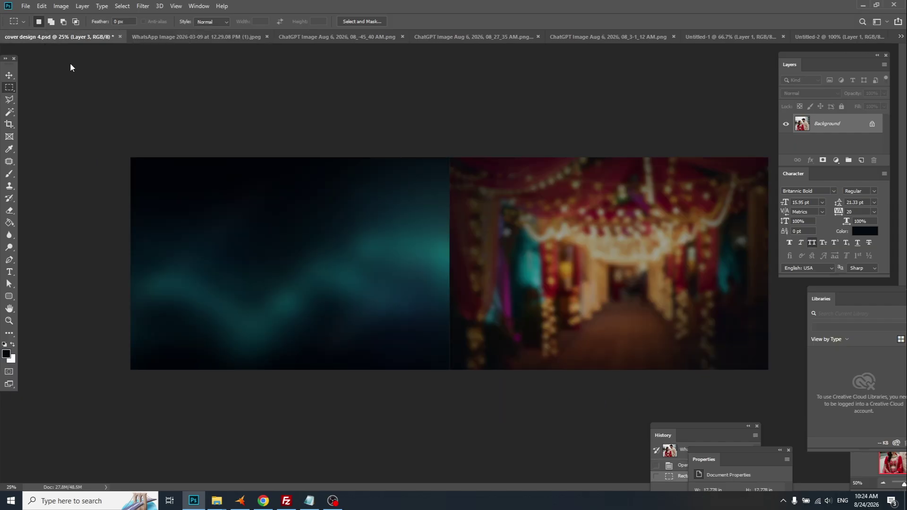
pyautogui.hotkey('ctrl', 'v')
# Step: Move the pasted couple photo onto the middle of the wedding-lights half and scale it down slightly
pyautogui.press('v')
pyautogui.hotkey('ctrl', 't')
pyautogui.moveTo(477, 239); pyautogui.dragTo(625, 240)
pyautogui.moveTo(660, 195); pyautogui.dragTo(641, 241)
pyautogui.press('Return')
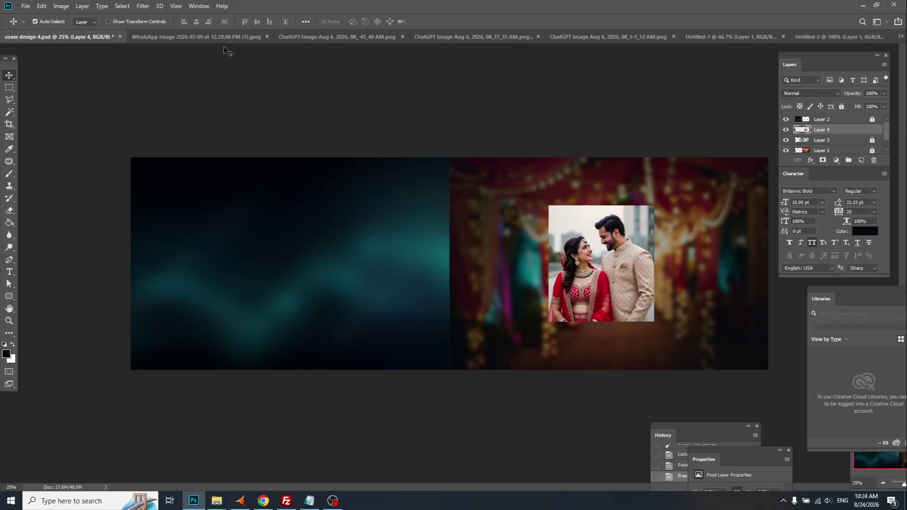
# Step: Copy the cut-out bride from the ChatGPT 08_-45_40 AM image onto the right edge of cover design 4.psd and shift the couple photo left
pyautogui.click(359, 36)
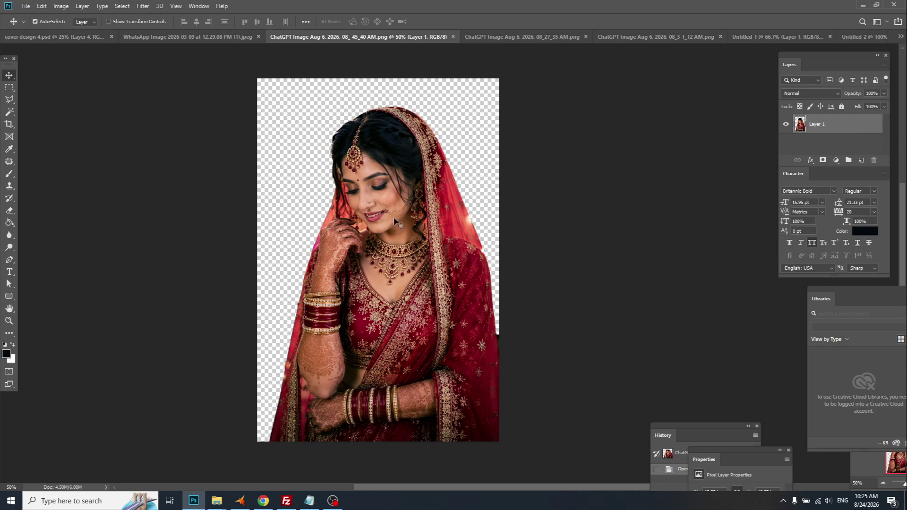
pyautogui.click(483, 38)
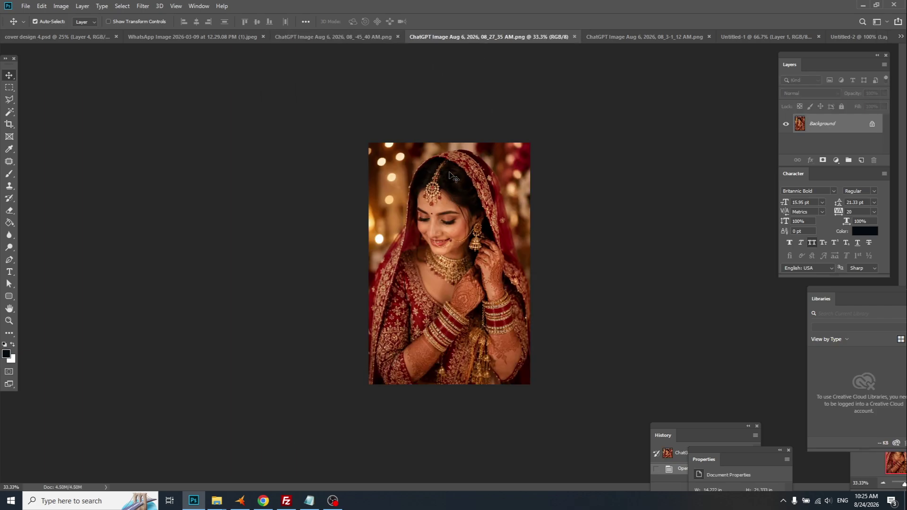
pyautogui.click(355, 38)
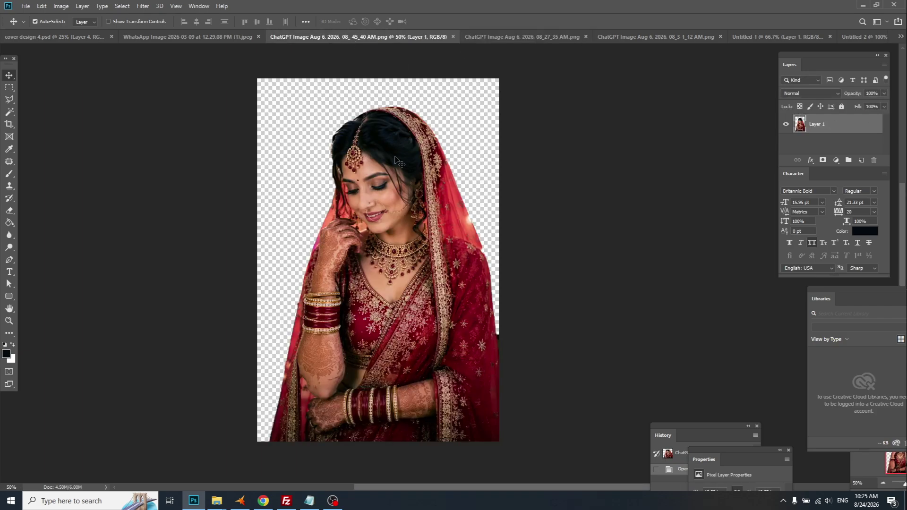
pyautogui.click(476, 37)
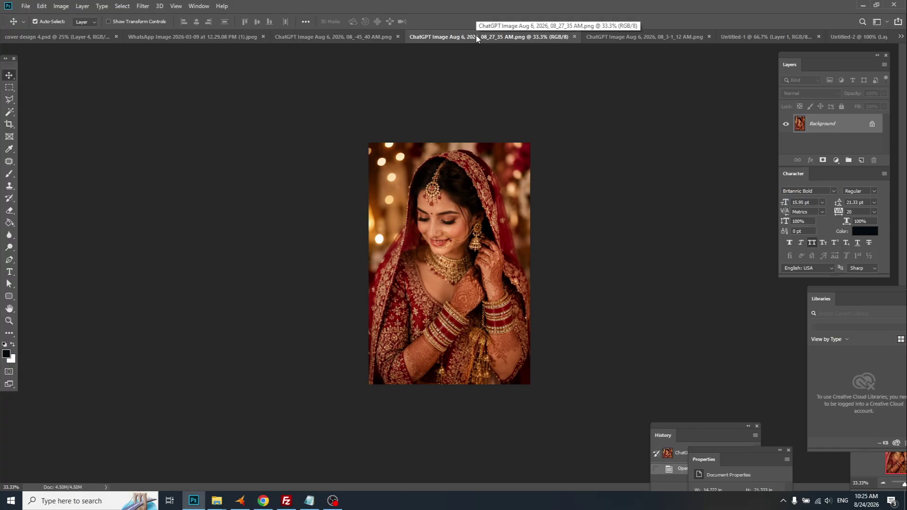
pyautogui.click(371, 38)
pyautogui.moveTo(377, 188); pyautogui.dragTo(713, 277)
pyautogui.moveTo(630, 264); pyautogui.dragTo(605, 265)
pyautogui.click(741, 282)
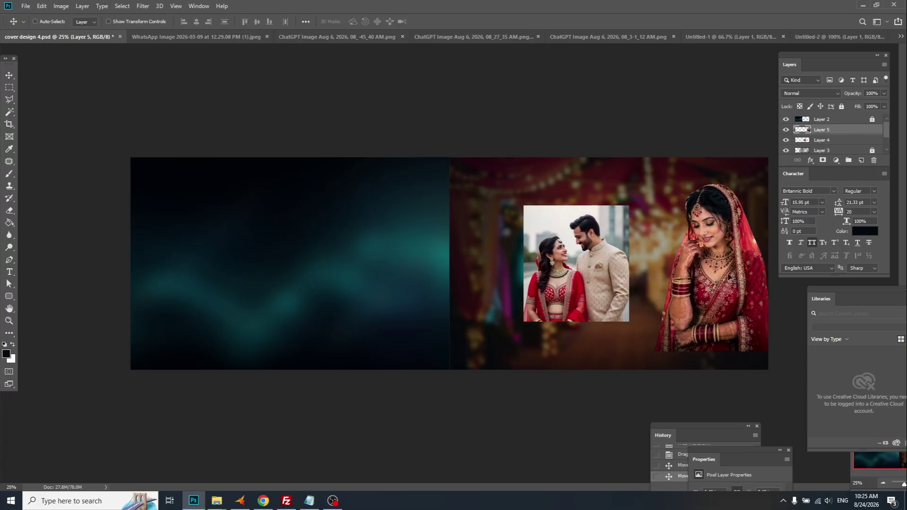
# Step: Scale the bride up to fill the cover's height at the right edge, and move the couple photo further left
pyautogui.hotkey('ctrl', 't')
pyautogui.moveTo(654, 181); pyautogui.dragTo(614, 126)
pyautogui.moveTo(694, 212); pyautogui.dragTo(691, 243)
pyautogui.press('Return')
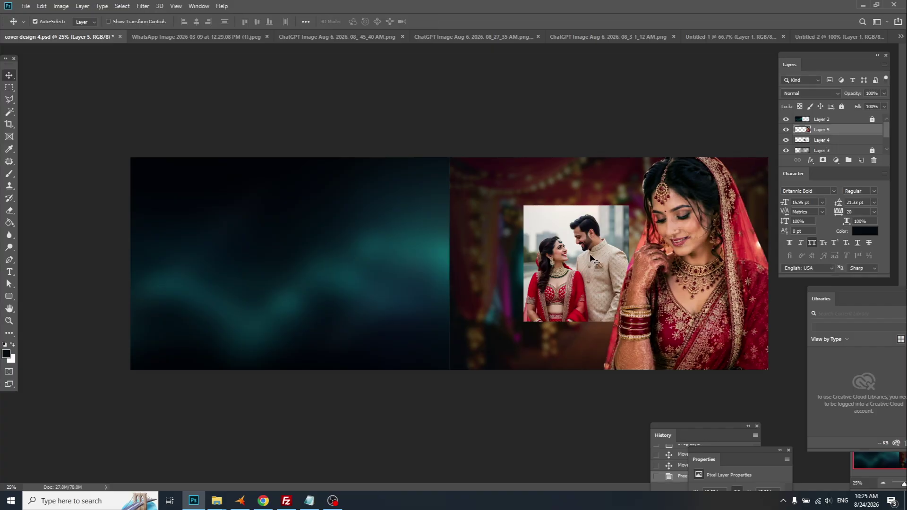
pyautogui.moveTo(594, 262); pyautogui.dragTo(564, 262)
pyautogui.click(676, 282)
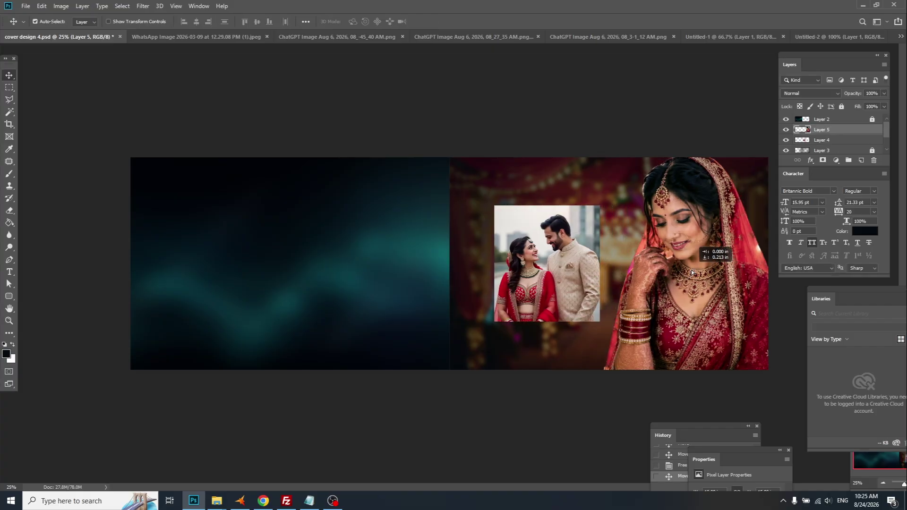
# Step: Brighten the bride layer with Levels, setting the midtone input to 1.08 and the white input to 234
pyautogui.hotkey('ctrl', 'l')
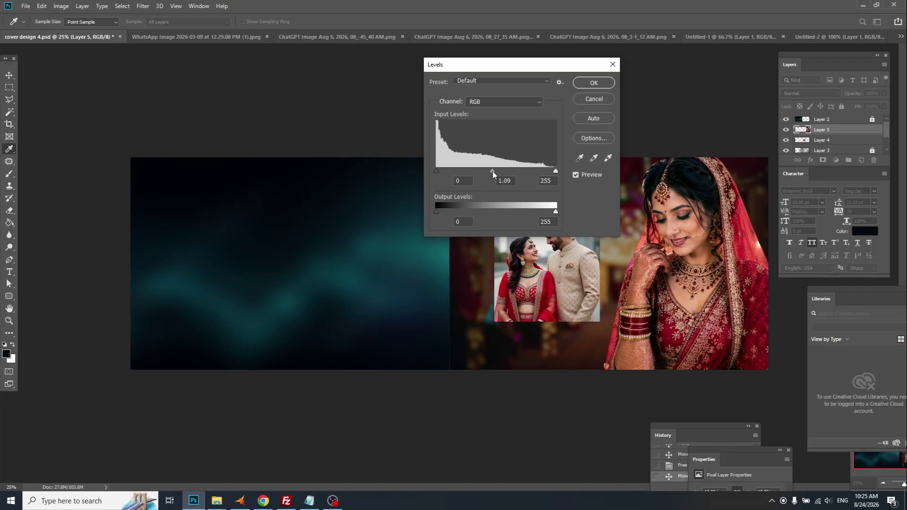
pyautogui.moveTo(495, 171); pyautogui.dragTo(492, 171)
pyautogui.moveTo(553, 172); pyautogui.dragTo(546, 172)
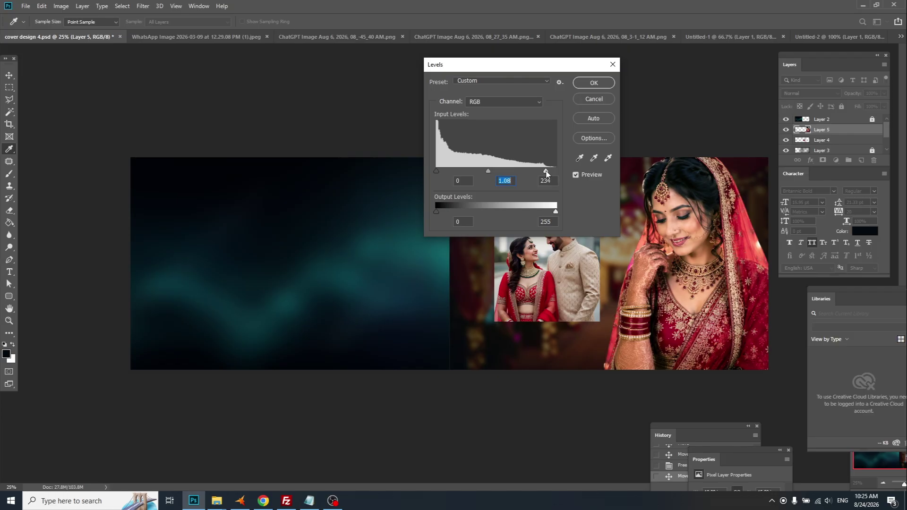
pyautogui.click(595, 83)
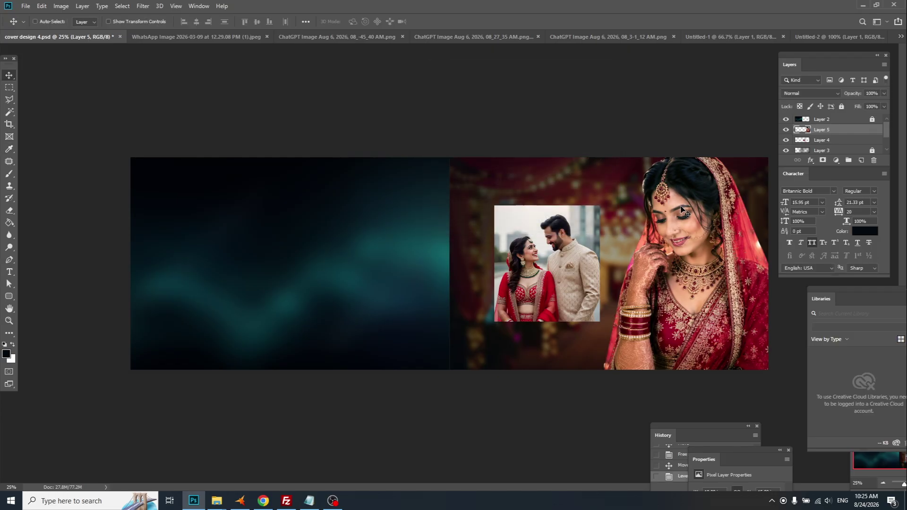
# Step: Turn the bride photo black and white with Hue/Saturation by lowering its saturation to about -99
pyautogui.hotkey('ctrl', 'u')
pyautogui.moveTo(676, 47); pyautogui.dragTo(392, 54)
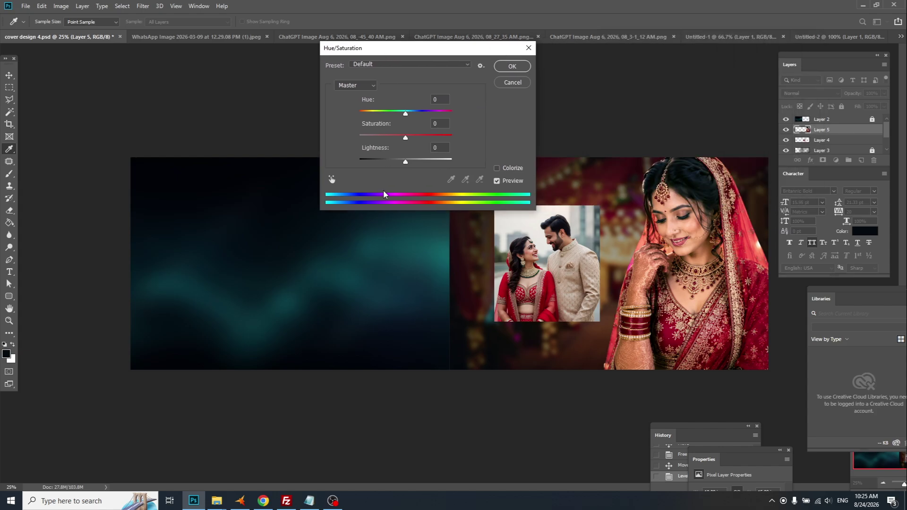
pyautogui.moveTo(400, 137); pyautogui.dragTo(372, 142)
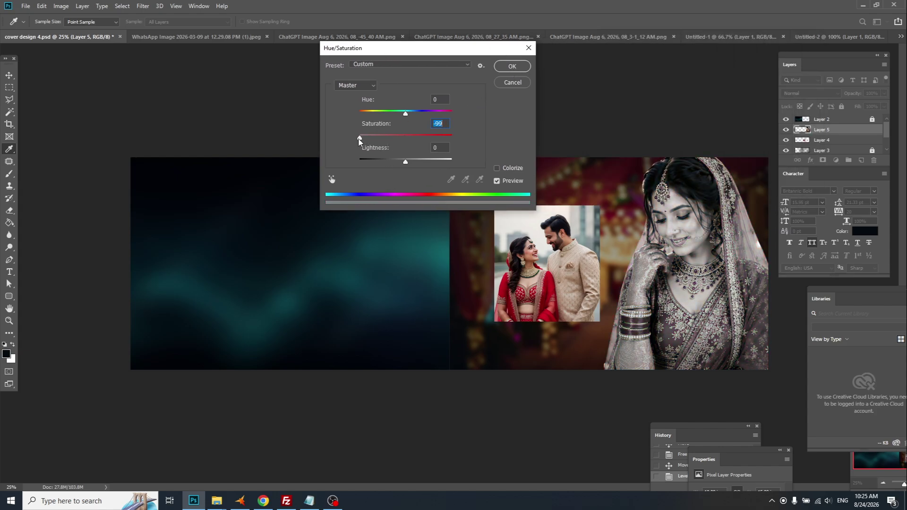
pyautogui.click(516, 70)
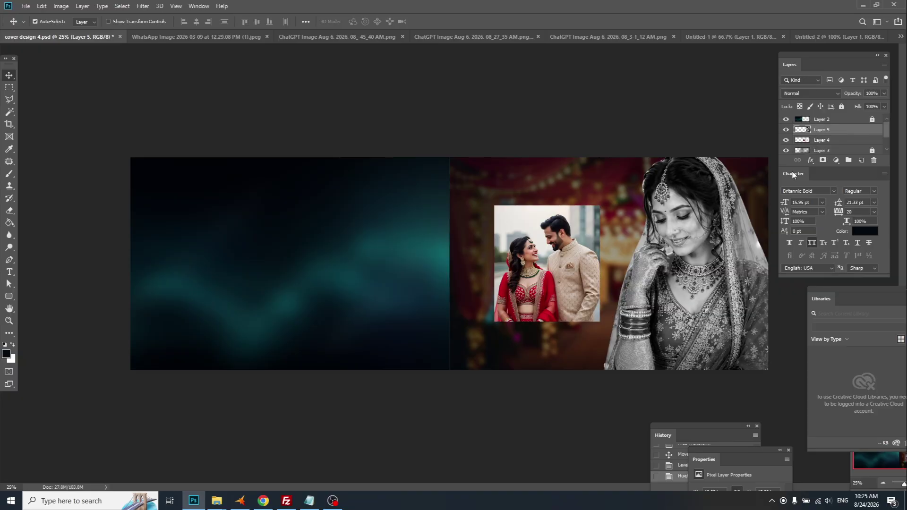
# Step: Unlock the Layer 3 shading layer and darken the background behind the bride with a large soft near-black brush
pyautogui.click(815, 150)
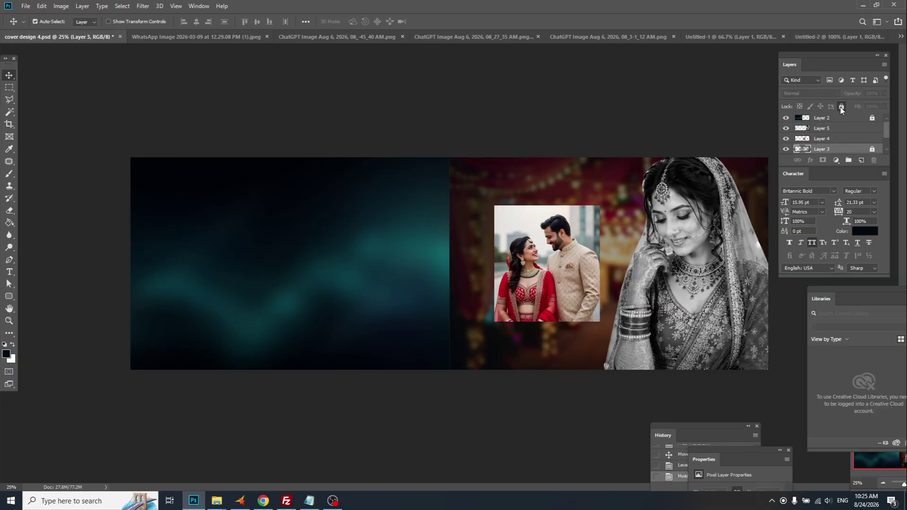
pyautogui.click(842, 107)
pyautogui.press('b')
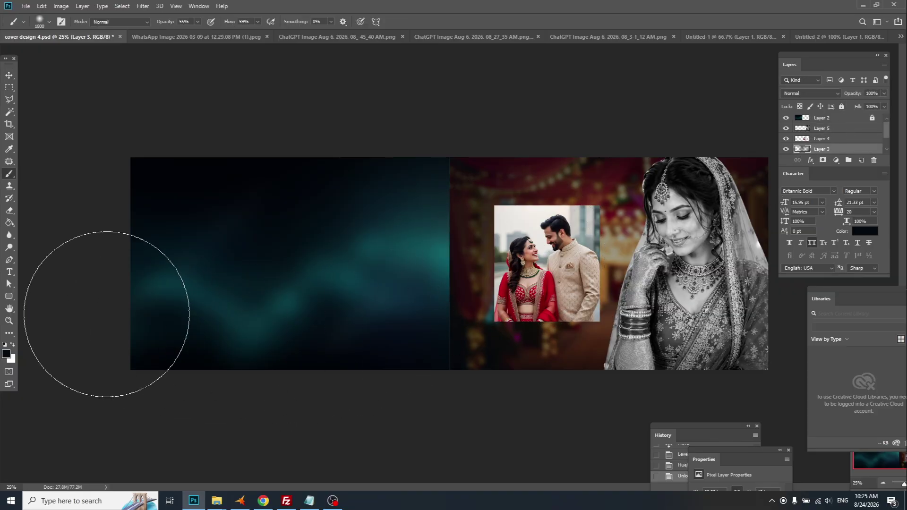
pyautogui.click(6, 354)
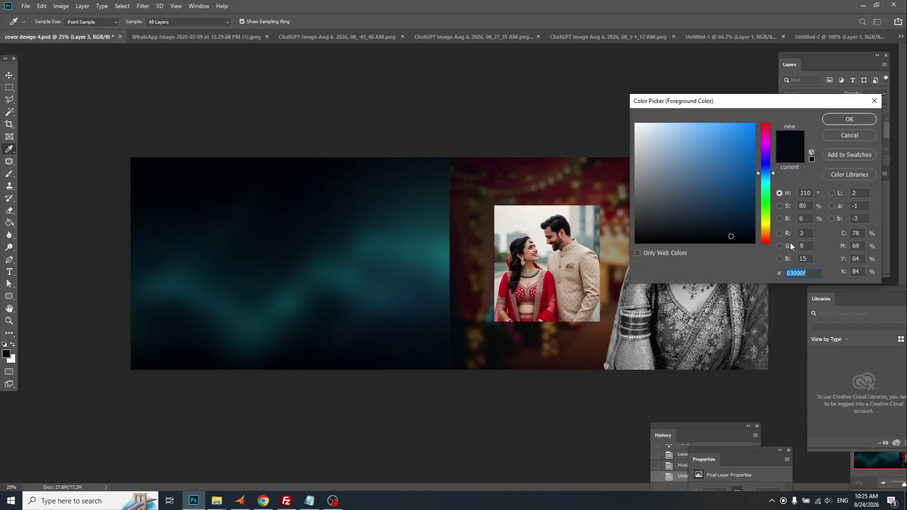
pyautogui.click(836, 138)
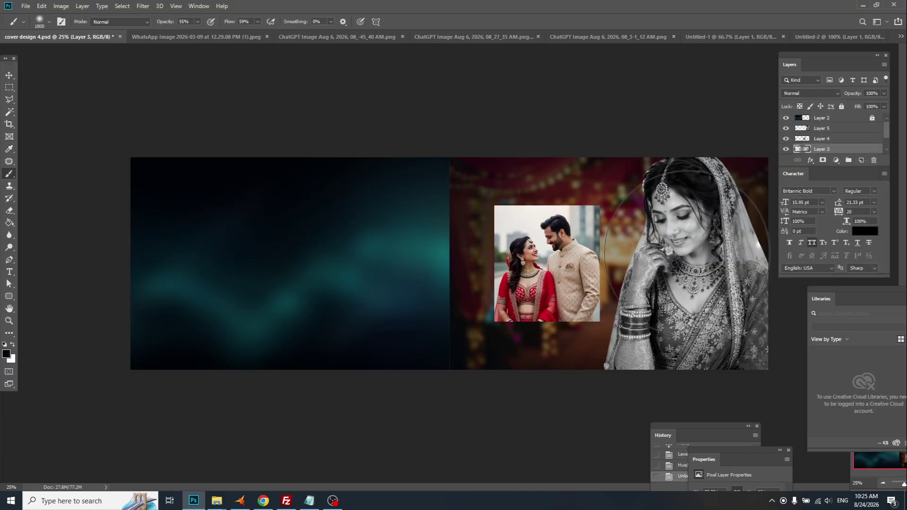
pyautogui.moveTo(688, 252); pyautogui.dragTo(680, 284)
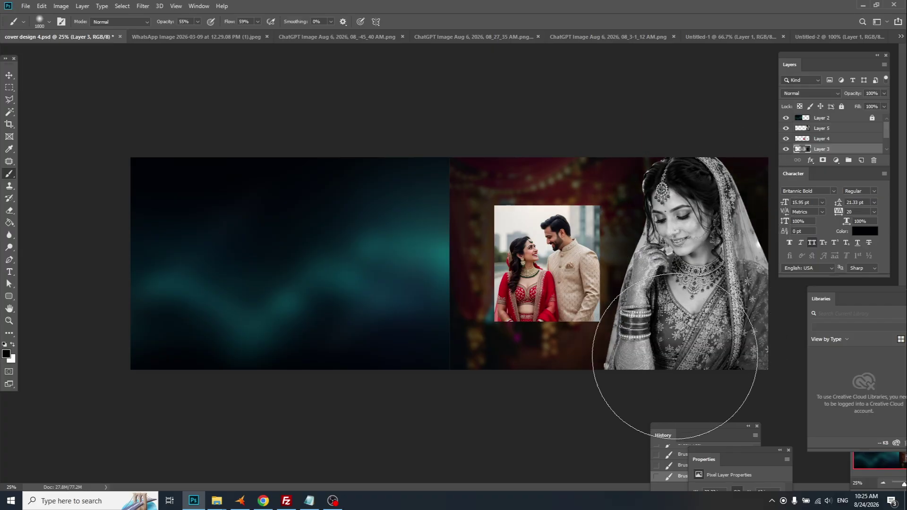
# Step: Brighten the black-and-white bride with Levels, setting the midtone input to 1.04 and the white input to about 241
pyautogui.press('v')
pyautogui.keyDown('ctrl'); pyautogui.click(591, 264); pyautogui.keyUp('ctrl')
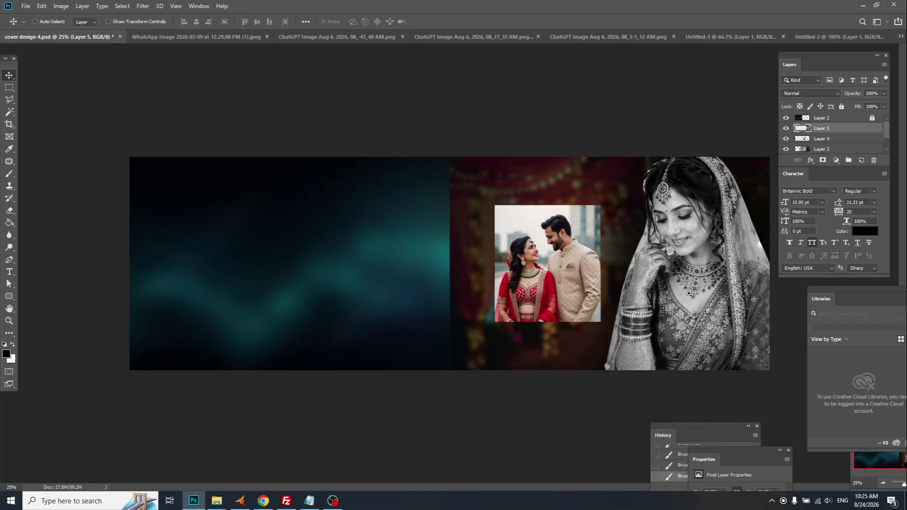
pyautogui.hotkey('ctrl', '+')
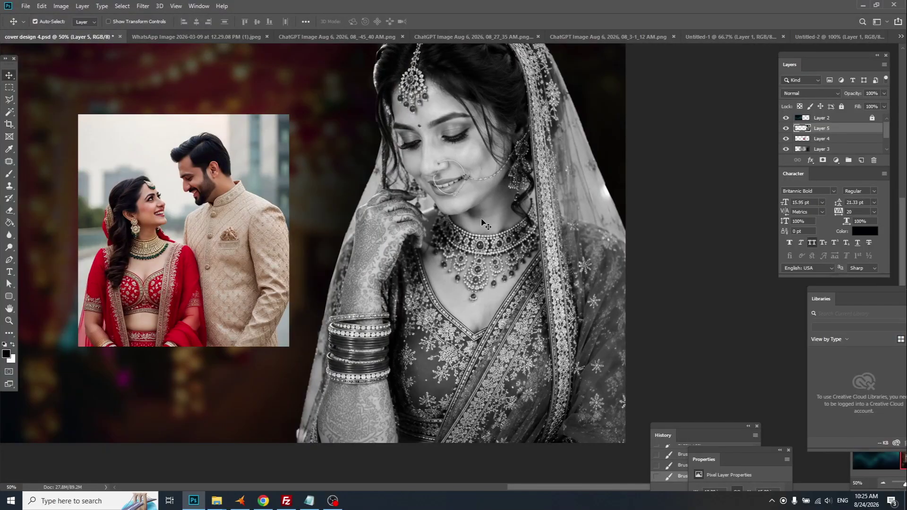
pyautogui.hotkey('ctrl', 'l')
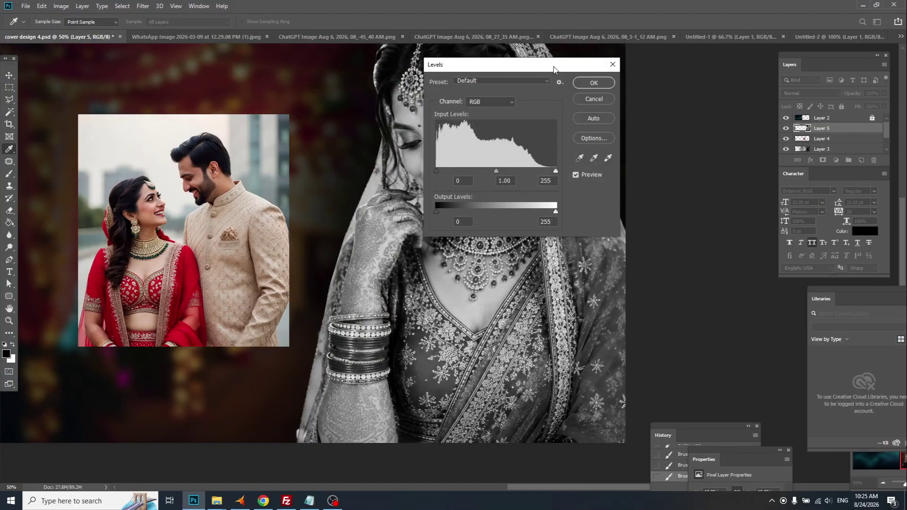
pyautogui.moveTo(554, 69); pyautogui.dragTo(748, 102)
pyautogui.moveTo(689, 204); pyautogui.dragTo(740, 207)
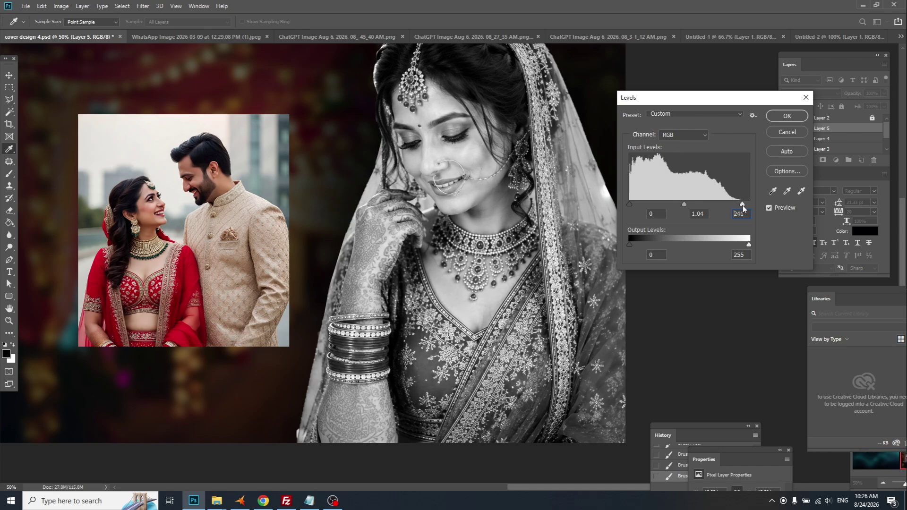
pyautogui.press('Return')
pyautogui.hotkey('ctrl', '-')
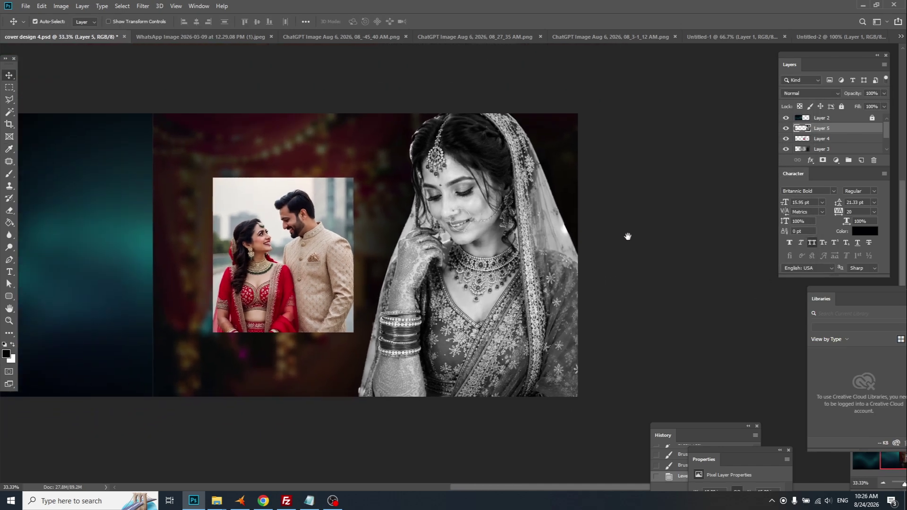
pyautogui.scroll(1, 531, 257)
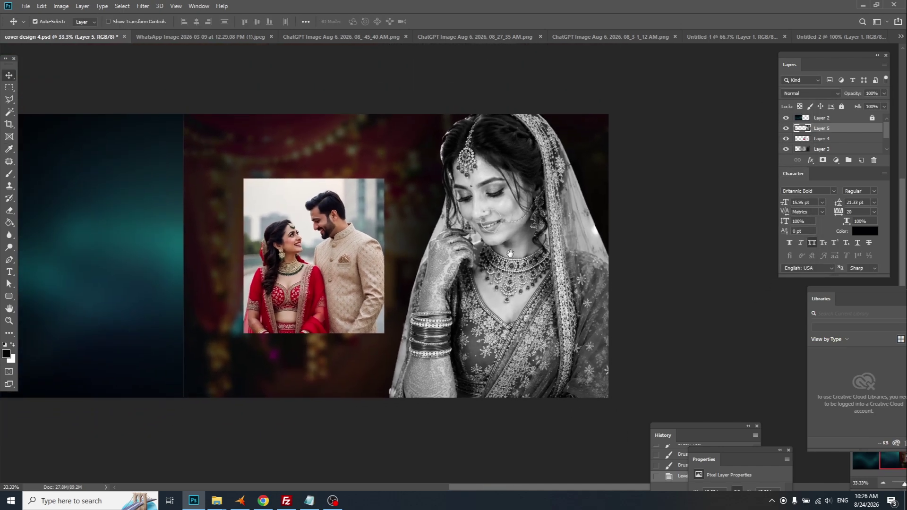
# Step: Add a layer mask to the bride layer and fade her lower arm and bottom edge into the background with a large soft black brush
pyautogui.moveTo(511, 253); pyautogui.dragTo(562, 256)
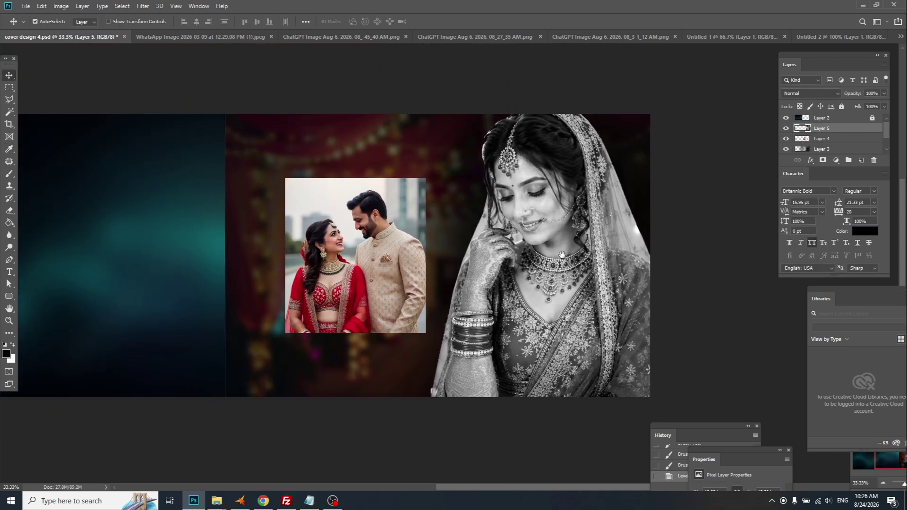
pyautogui.click(822, 160)
pyautogui.press('b')
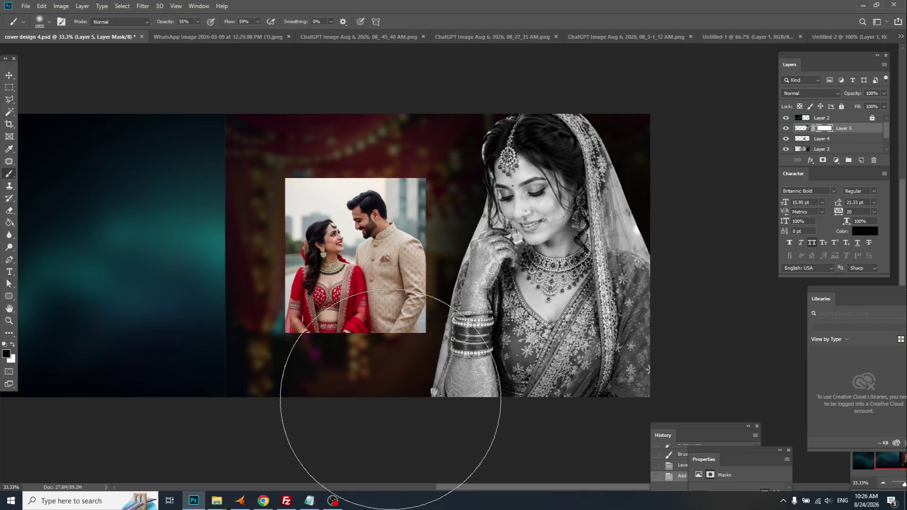
pyautogui.moveTo(488, 470)
pyautogui.mouseDown()
pyautogui.moveTo(364, 385)
pyautogui.moveTo(476, 435)
pyautogui.mouseUp()
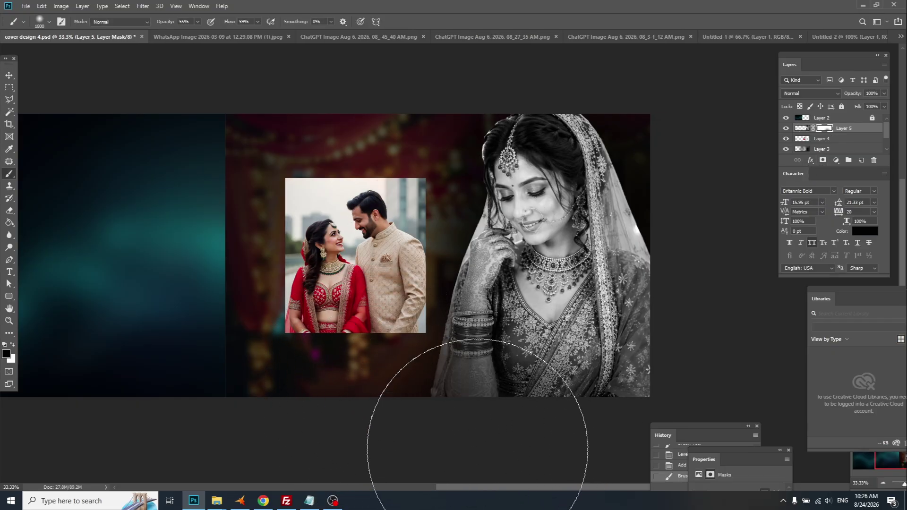
pyautogui.moveTo(364, 395)
pyautogui.mouseDown()
pyautogui.moveTo(442, 432)
pyautogui.moveTo(480, 435)
pyautogui.mouseUp()
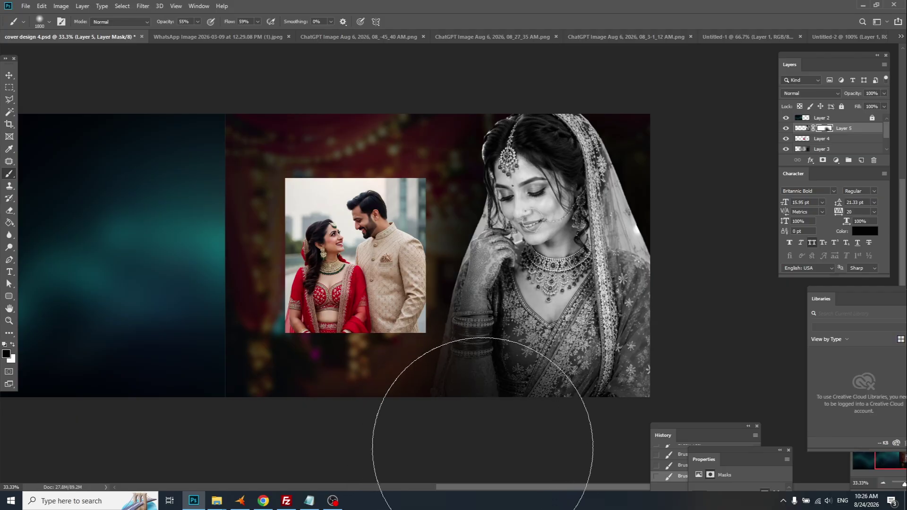
pyautogui.keyDown('alt'); pyautogui.click(484, 309); pyautogui.keyUp('alt')
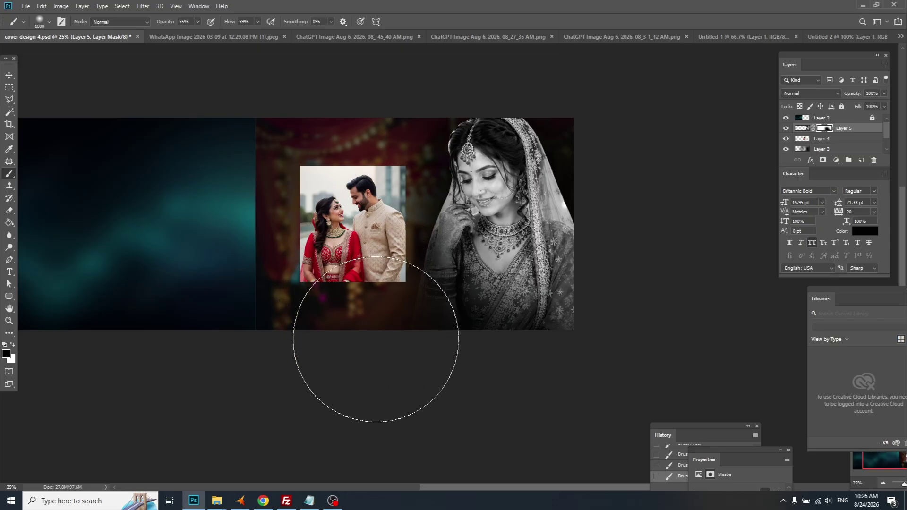
pyautogui.press('v')
pyautogui.moveTo(430, 237); pyautogui.dragTo(483, 238)
# Step: Switch to Chrome and search Google for "yellow radial light" in a new tab
pyautogui.click(263, 501)
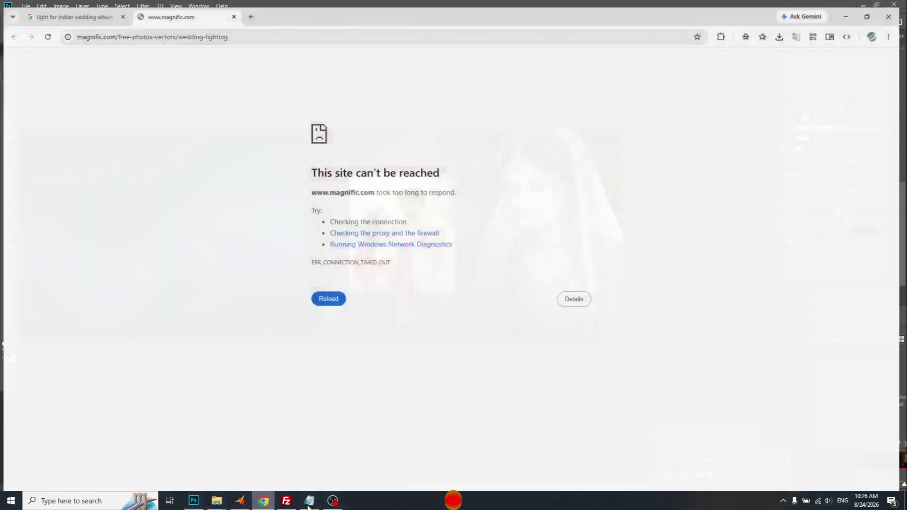
pyautogui.click(250, 10)
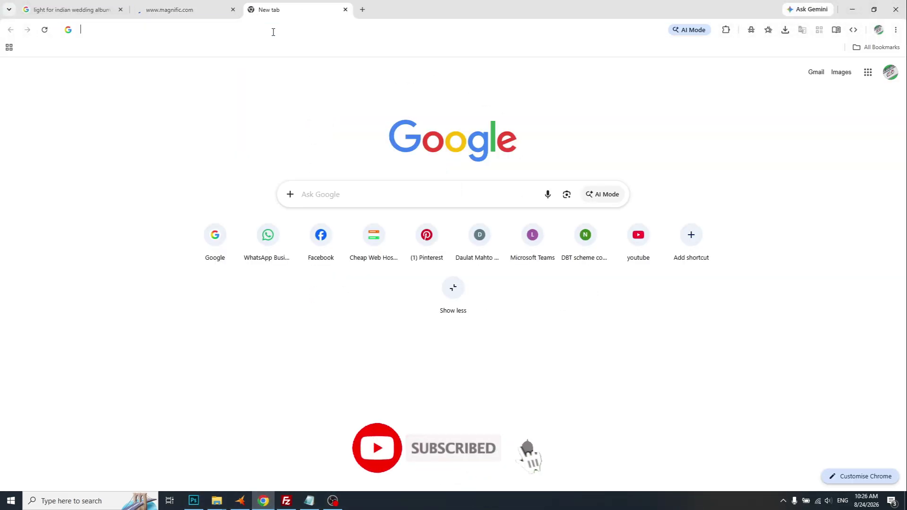
pyautogui.write('go')
pyautogui.press('Return')
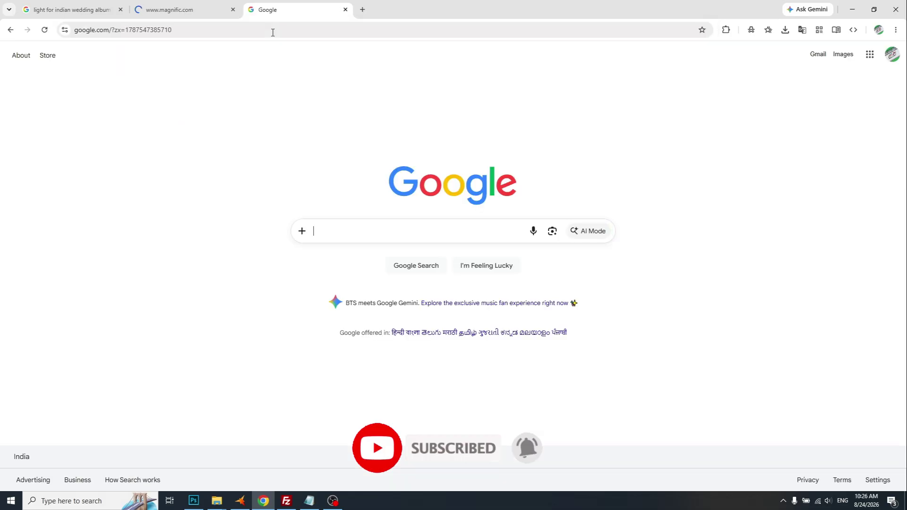
pyautogui.click(345, 239)
pyautogui.write('ye')
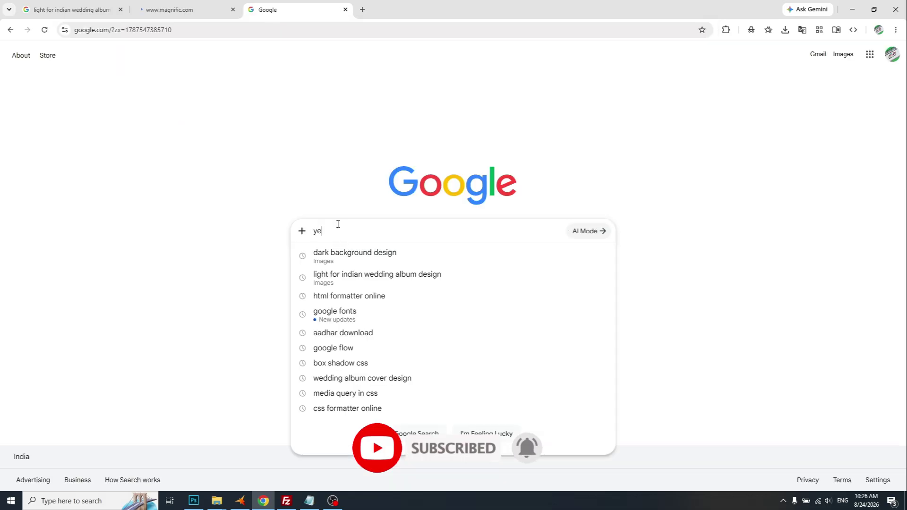
pyautogui.write('llow radia')
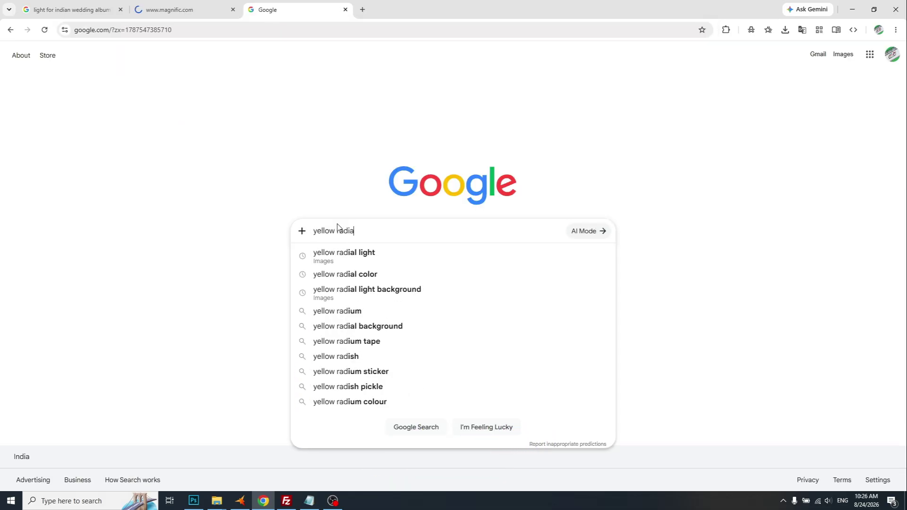
pyautogui.write('l light')
pyautogui.press('Return')
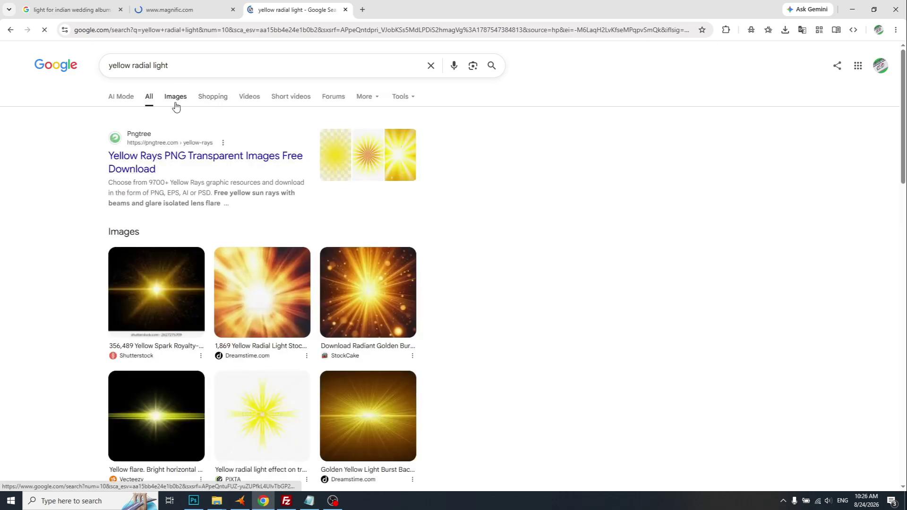
# Step: Copy the Vecteezy yellow sun rays image from the Google image results and return to the cover design in Photoshop
pyautogui.click(176, 106)
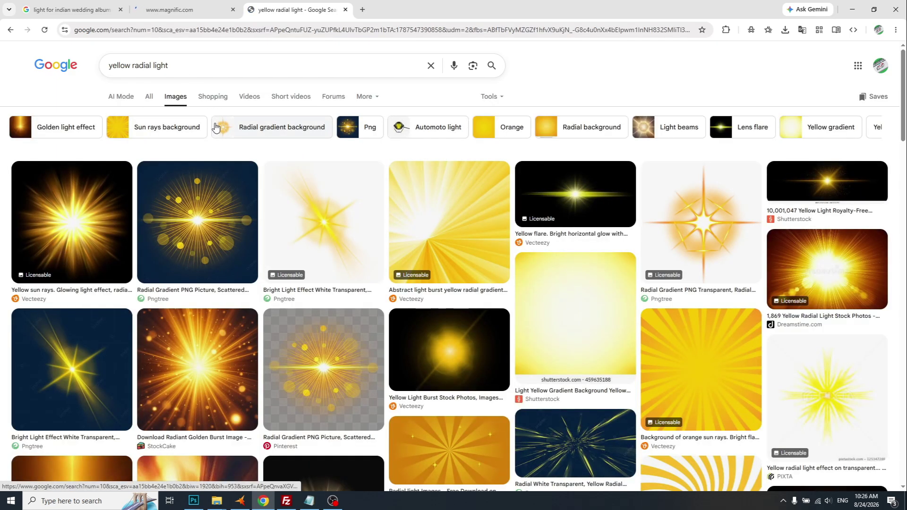
pyautogui.click(92, 248)
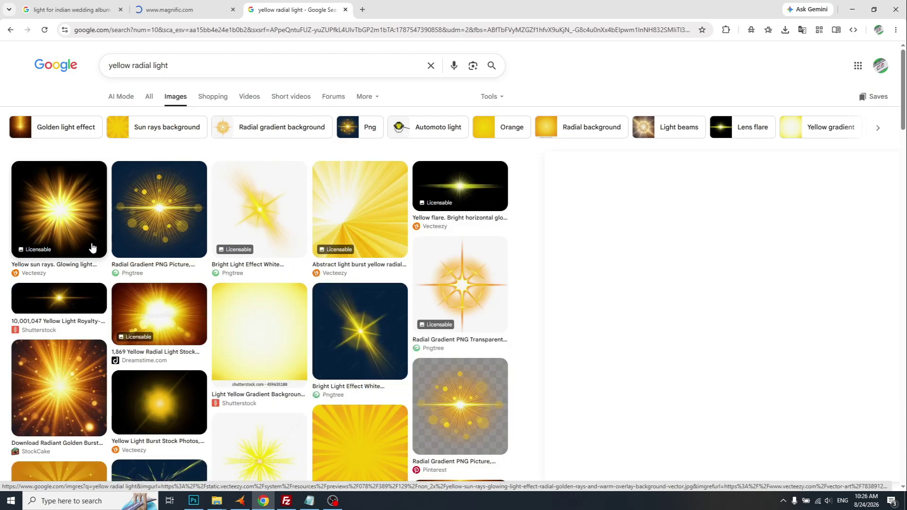
pyautogui.rightClick(684, 303)
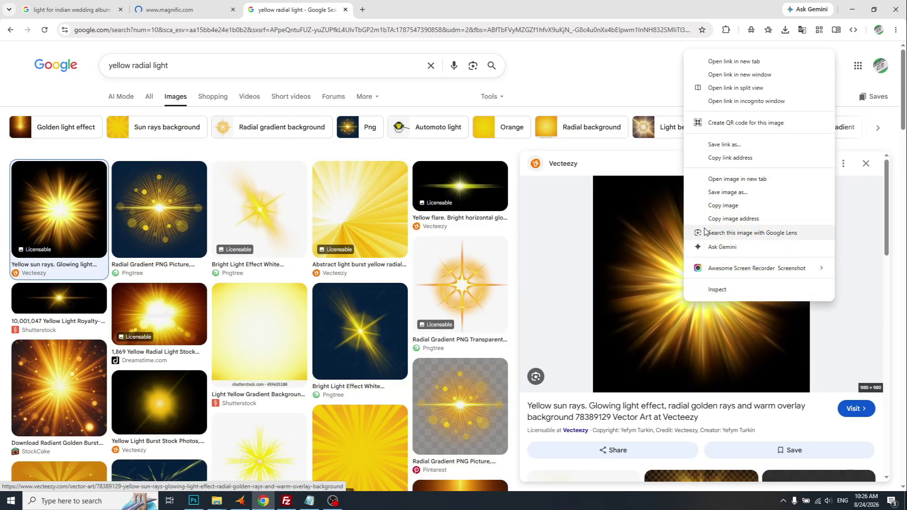
pyautogui.click(714, 205)
pyautogui.click(853, 9)
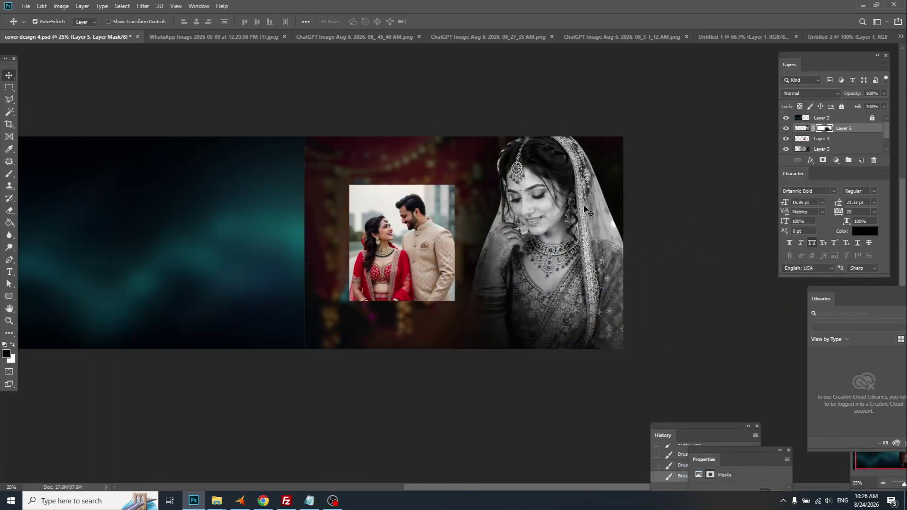
# Step: Nudge the bride photo slightly up and left, then paste the light burst and enlarge it over the wedding-lights panel's upper-left corner
pyautogui.moveTo(579, 207); pyautogui.dragTo(573, 203)
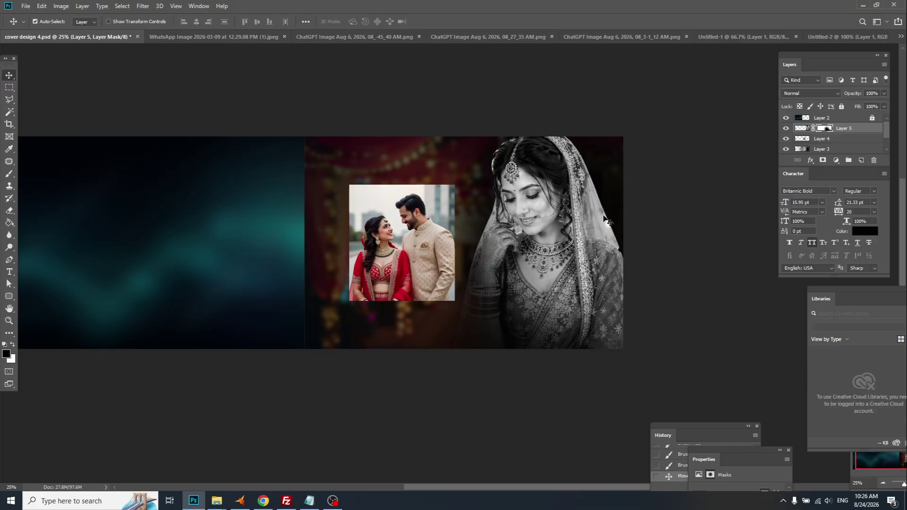
pyautogui.hotkey('ctrl', 'v')
pyautogui.hotkey('ctrl', 't')
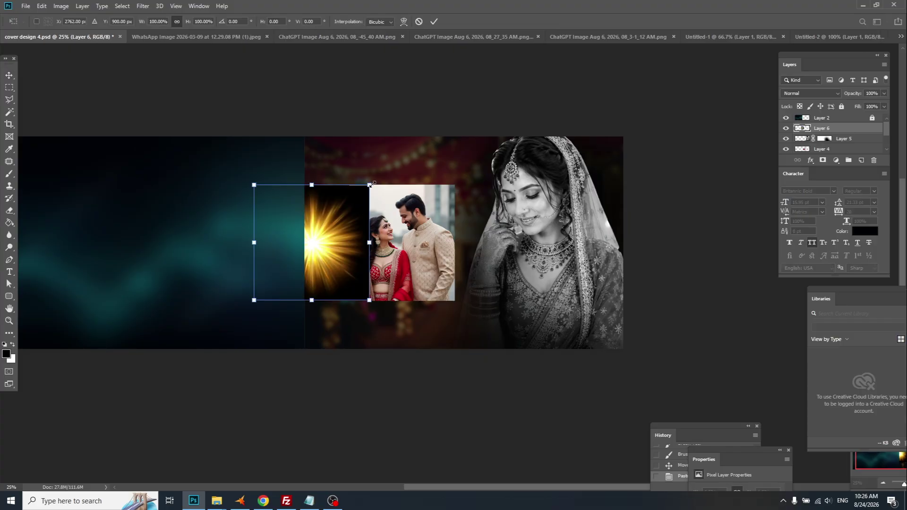
pyautogui.moveTo(371, 183); pyautogui.dragTo(392, 142)
pyautogui.press('Return')
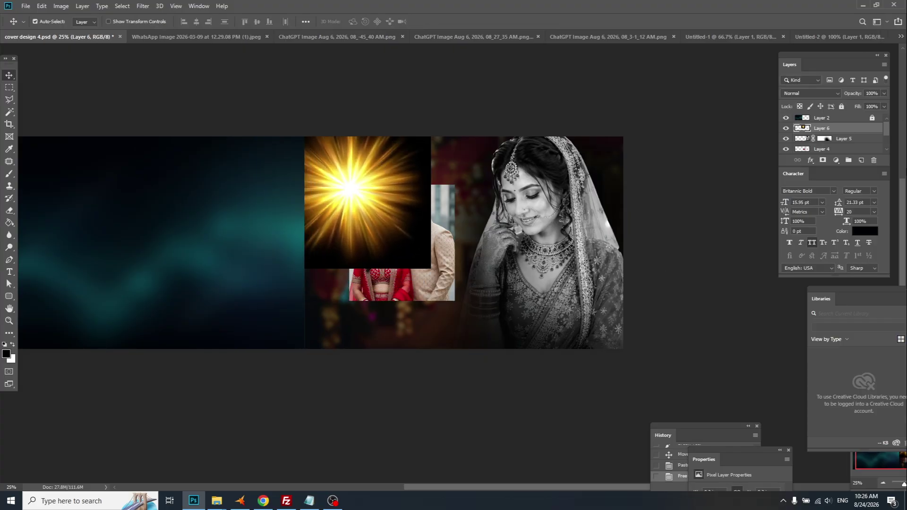
# Step: Set the light burst layer's blend mode to Screen and soften it with a Gaussian Blur of 66.8 pixels
pyautogui.click(825, 93)
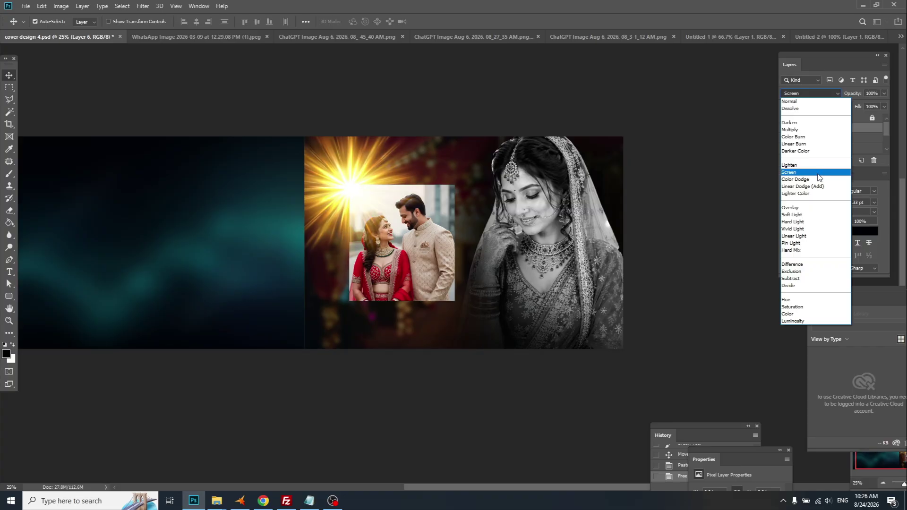
pyautogui.click(793, 173)
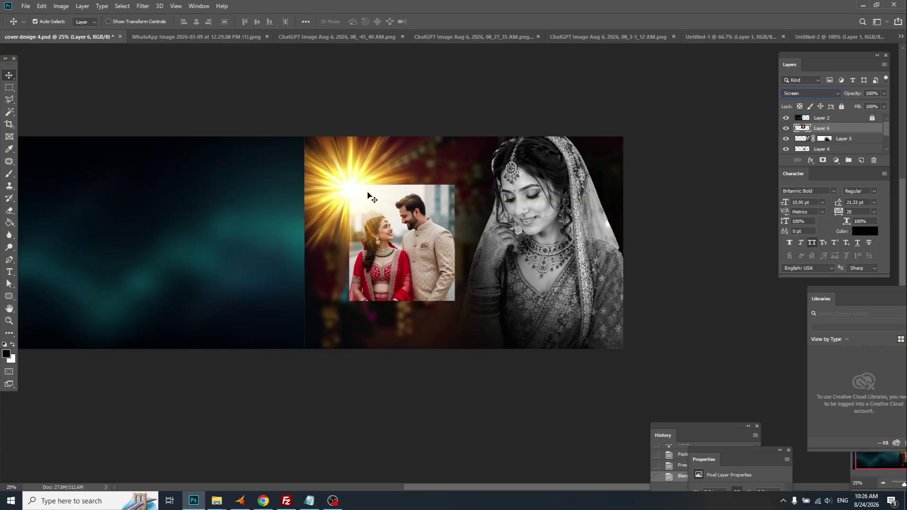
pyautogui.click(142, 6)
pyautogui.moveTo(199, 114)
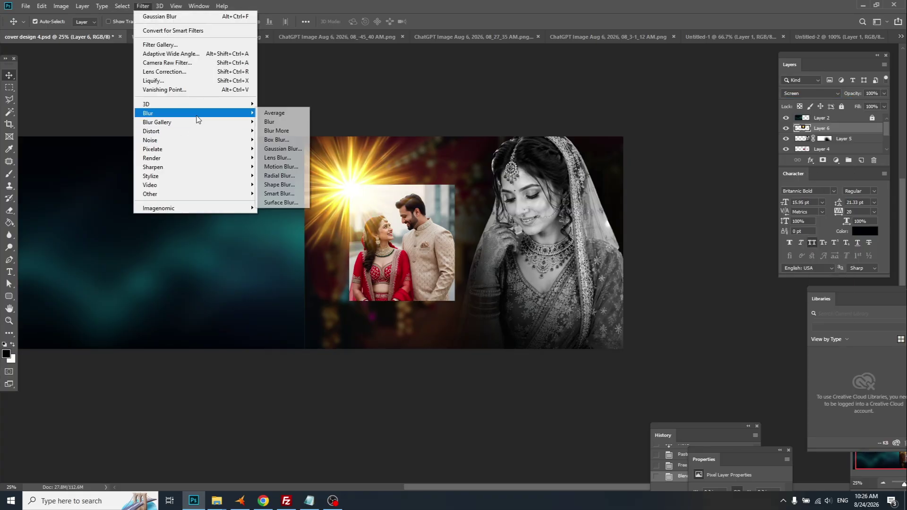
pyautogui.click(282, 149)
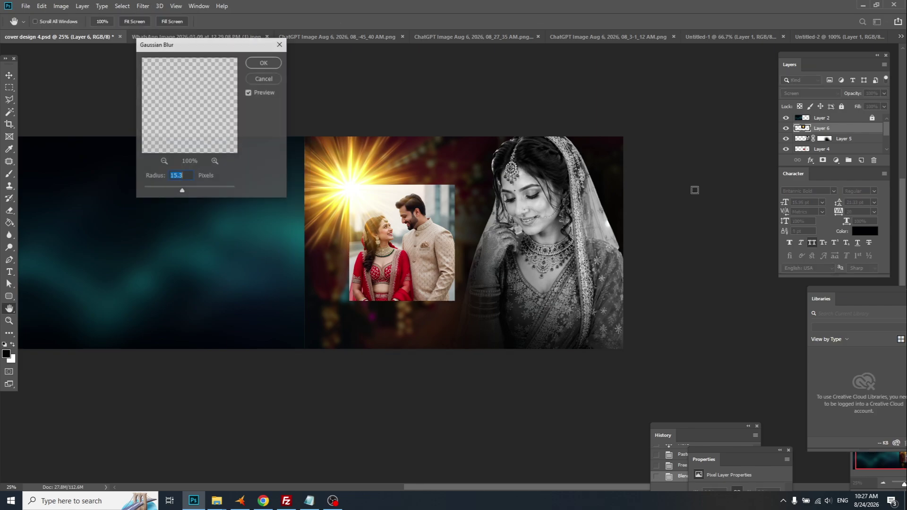
pyautogui.moveTo(187, 185); pyautogui.dragTo(194, 191)
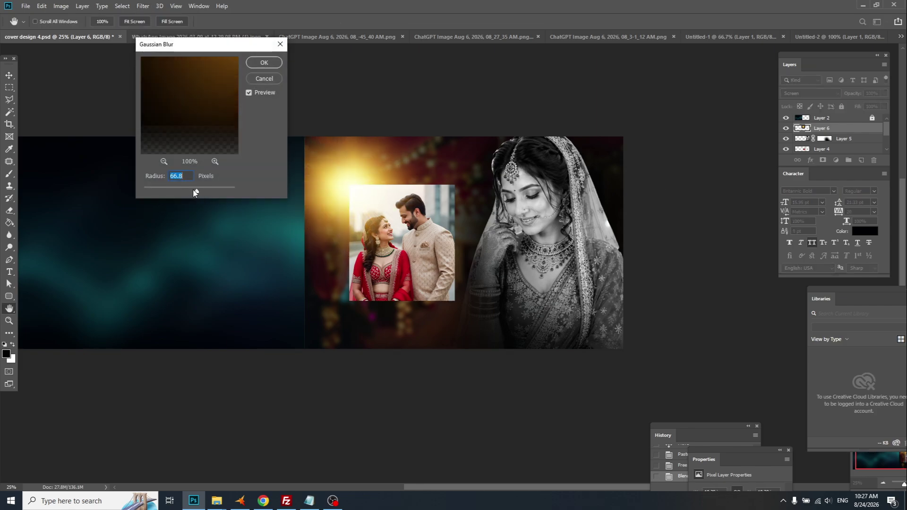
pyautogui.click(279, 62)
# Step: Enlarge the blurred glow to about 174% and place it in the upper-right corner behind the bride's veil
pyautogui.hotkey('ctrl', 't')
pyautogui.moveTo(451, 106); pyautogui.dragTo(692, 150)
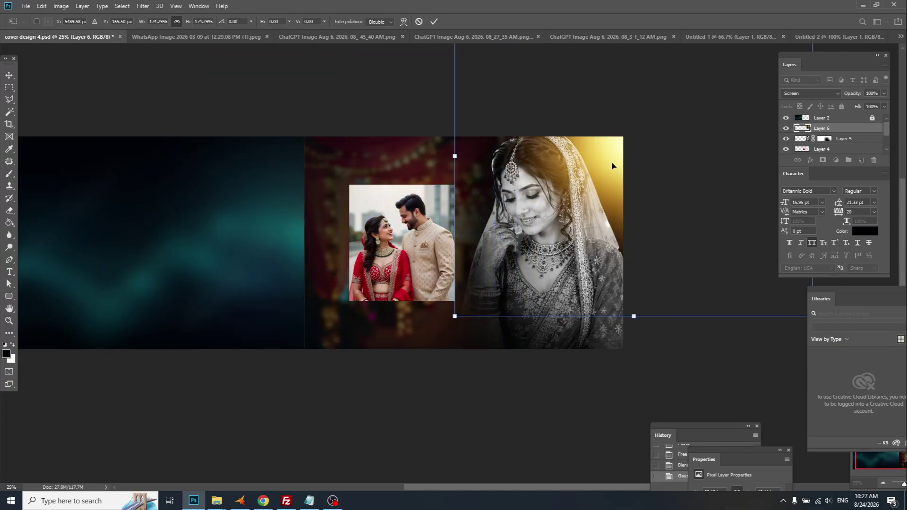
pyautogui.press('Return')
# Step: Duplicate the yellow glow to the wedding-lights panel's lower-left corner and scale the copy down slightly
pyautogui.moveTo(609, 162); pyautogui.dragTo(300, 378)
pyautogui.hotkey('ctrl', 't')
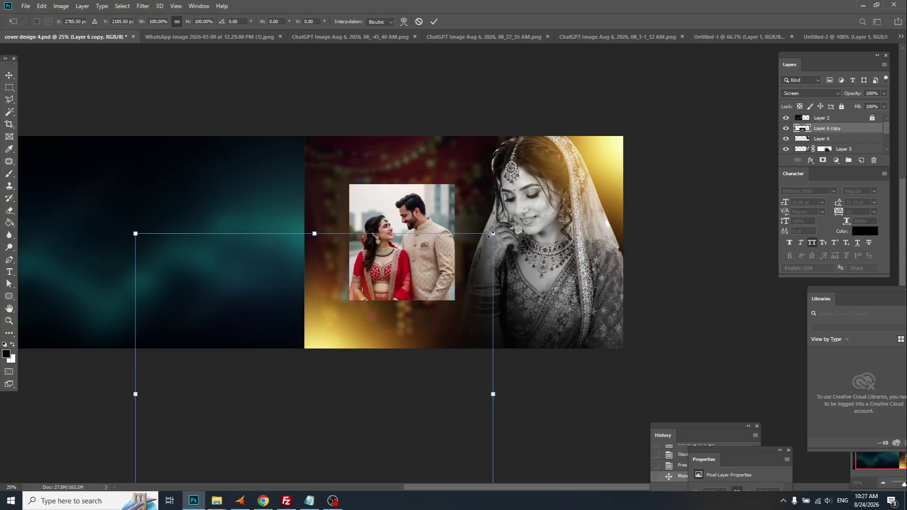
pyautogui.moveTo(492, 233); pyautogui.dragTo(471, 253)
pyautogui.press('Return')
# Step: Make a narrow rectangular selection over the couple photo's right edge and clear that area from Layer 6 copy
pyautogui.click(413, 248)
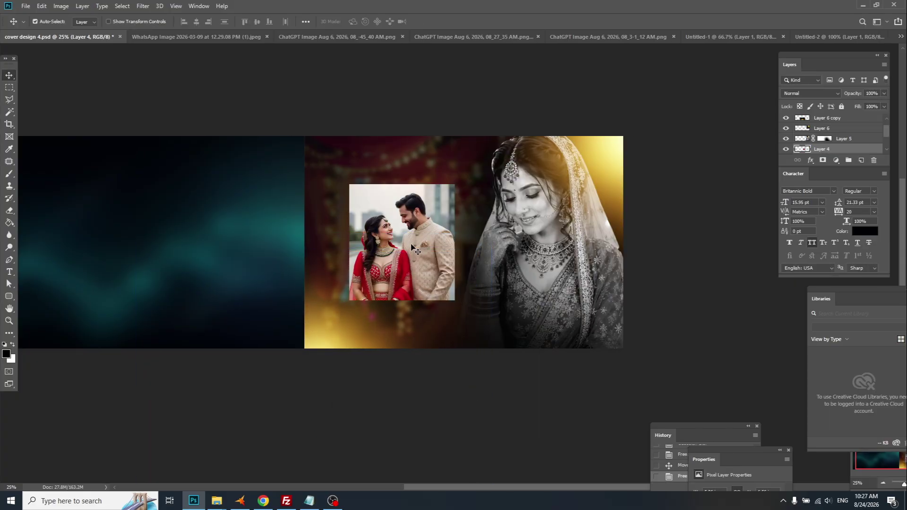
pyautogui.scroll(2, 414, 249)
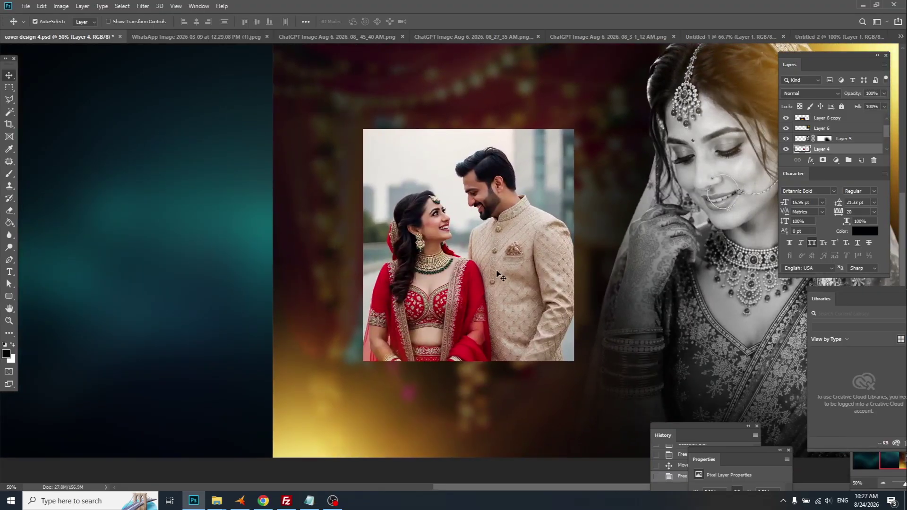
pyautogui.click(827, 118)
pyautogui.press('m')
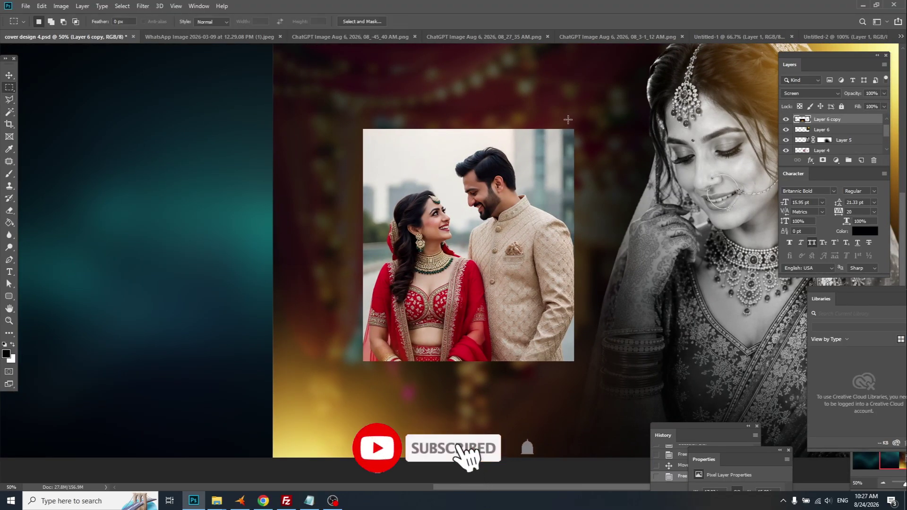
pyautogui.moveTo(568, 119); pyautogui.dragTo(617, 383)
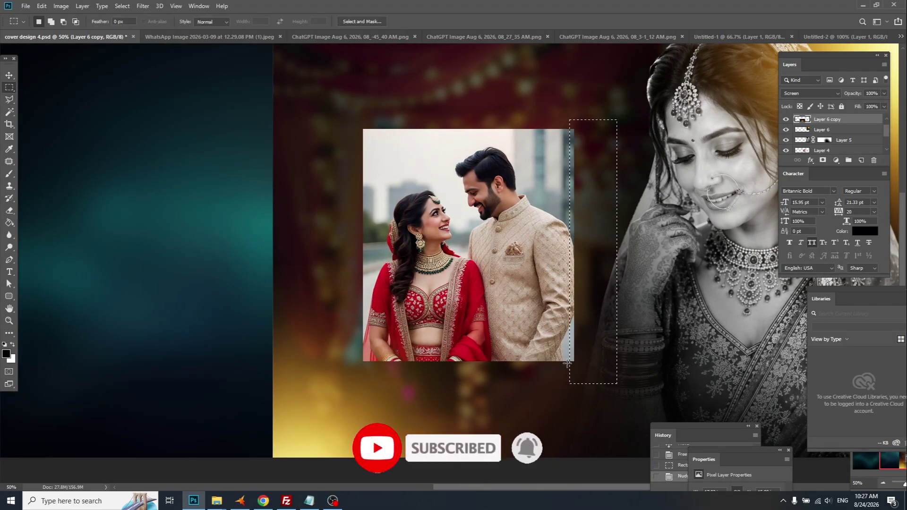
pyautogui.press('Delete')
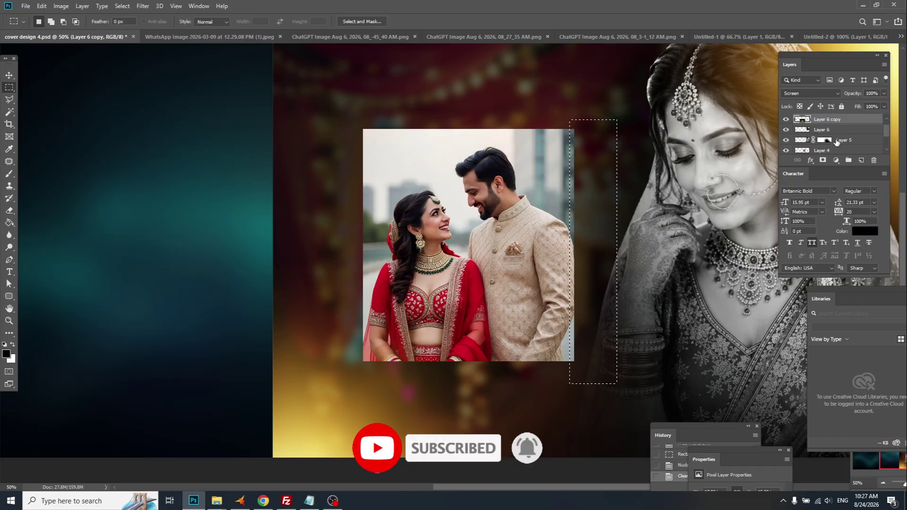
# Step: Trim the selected strip off the couple photo on Layer 4 and remove the selection
pyautogui.moveTo(577, 230); pyautogui.dragTo(445, 208)
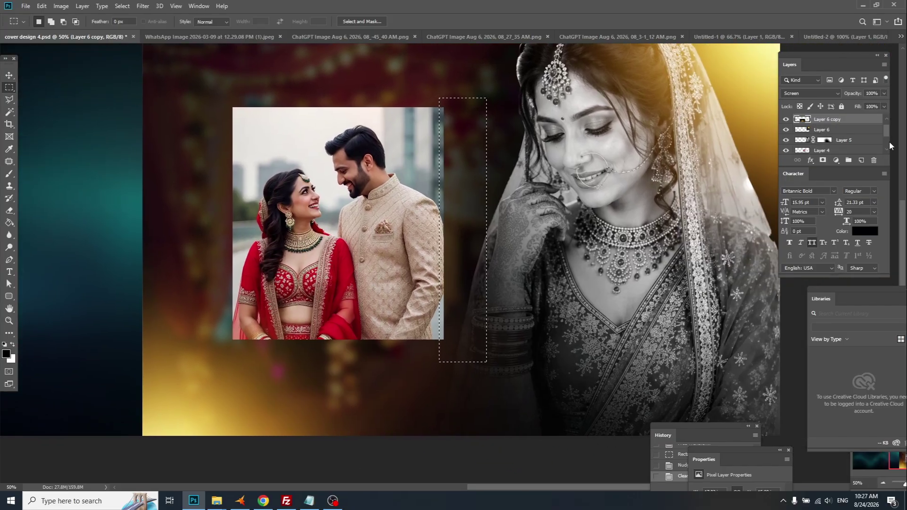
pyautogui.moveTo(882, 166); pyautogui.dragTo(882, 232)
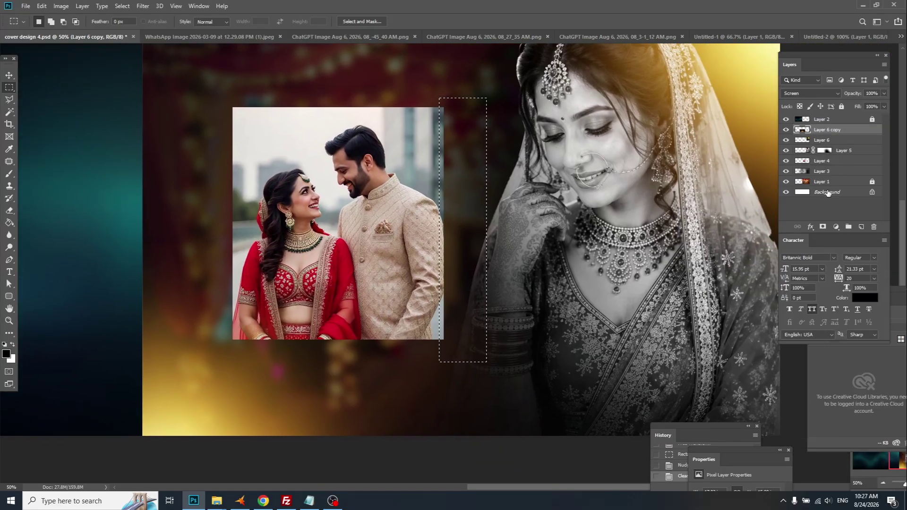
pyautogui.click(822, 161)
pyautogui.press('Delete')
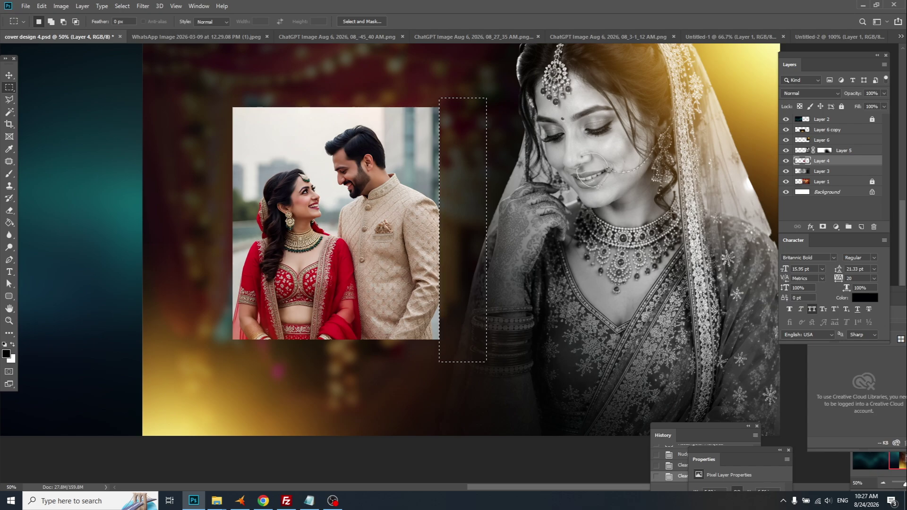
pyautogui.hotkey('ctrl', 'd')
# Step: Move the couple photo slightly upward and save the cover design
pyautogui.press('v')
pyautogui.hotkey('ctrl', '-')
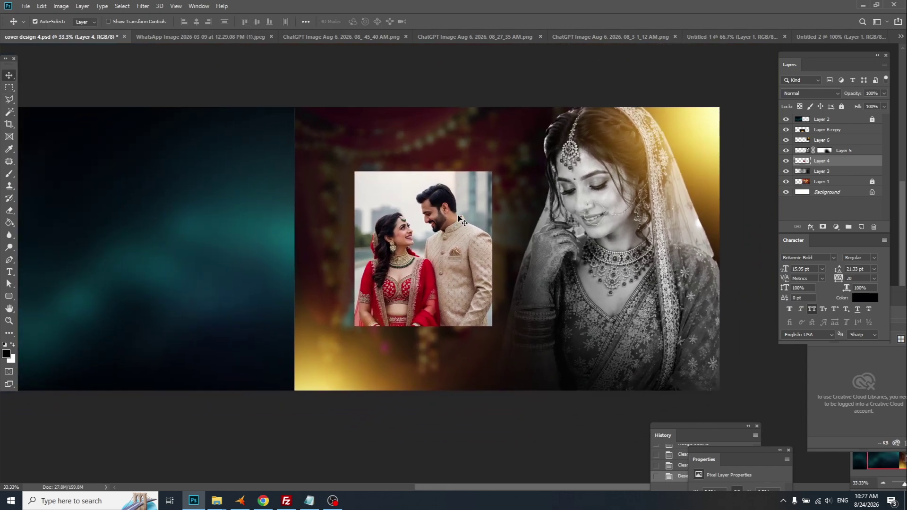
pyautogui.moveTo(458, 216); pyautogui.dragTo(458, 205)
pyautogui.hotkey('ctrl', 's')
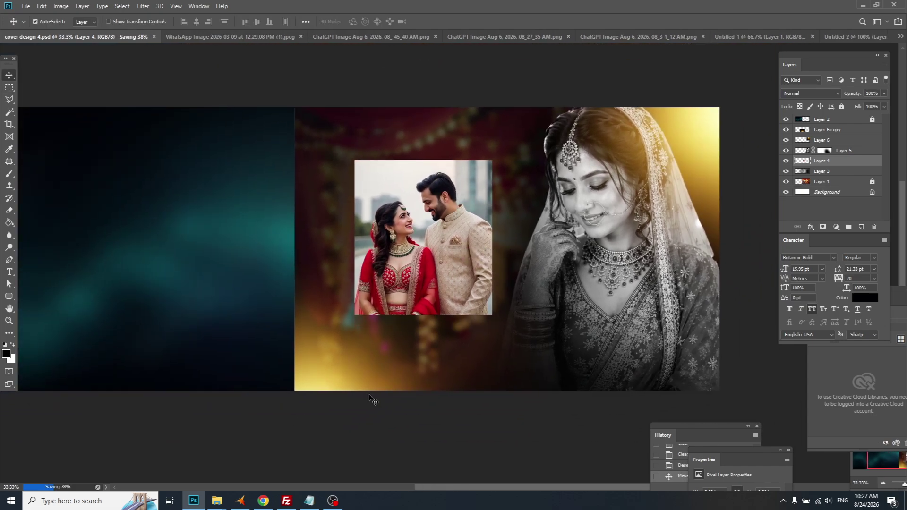
# Step: Select the Layer 3 shading layer and lock it
pyautogui.click(371, 381)
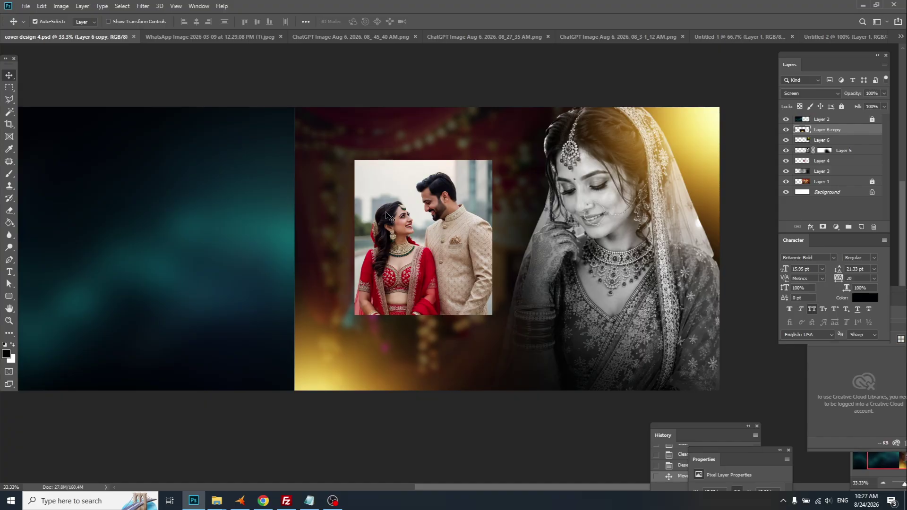
pyautogui.click(820, 161)
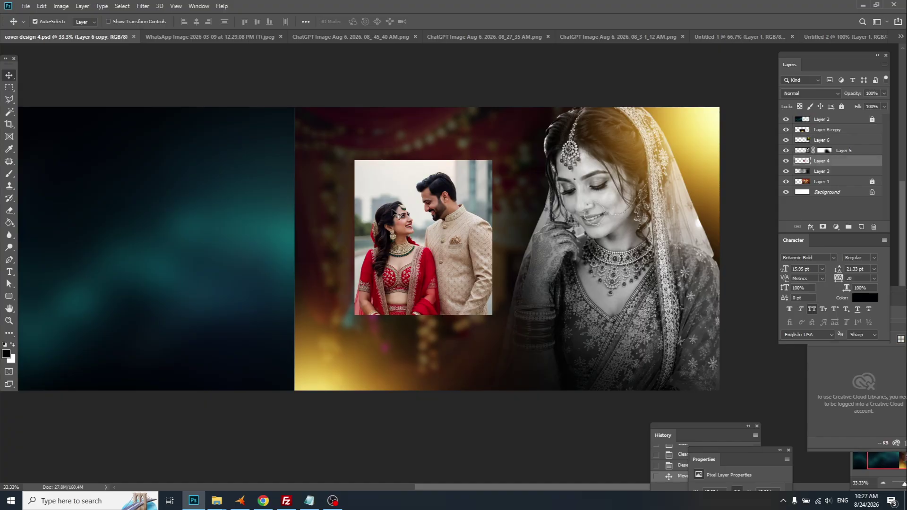
pyautogui.click(829, 173)
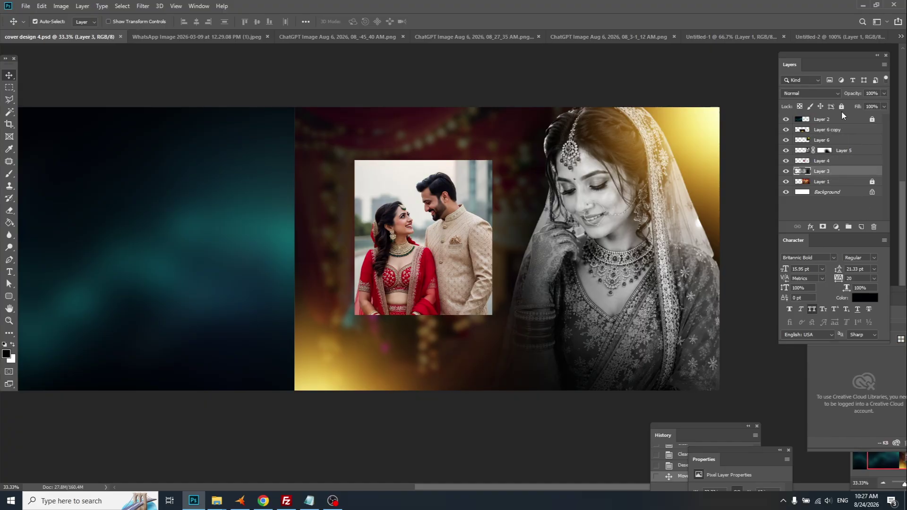
pyautogui.hotkey('ctrl', '/')
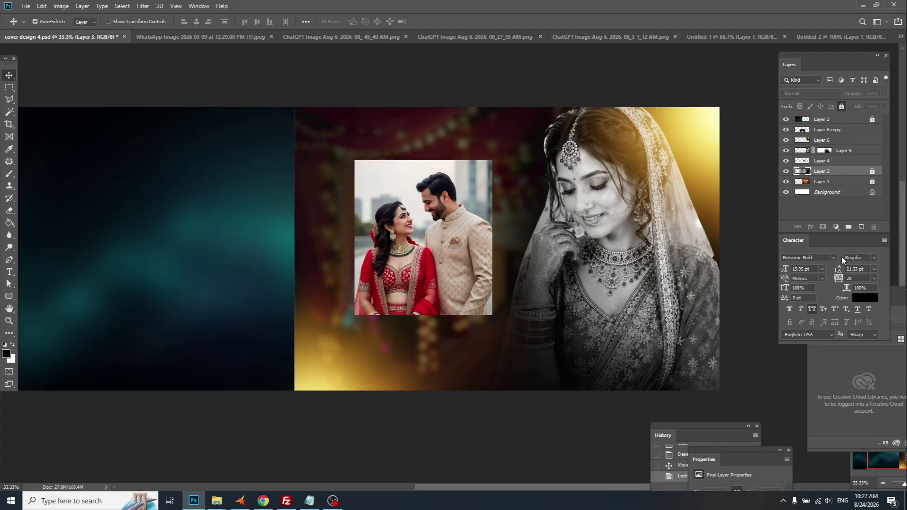
# Step: Add a new layer above Layer 3 and draw a rectangle shape of about 925 × 1043 px behind the couple photo as a border
pyautogui.click(861, 227)
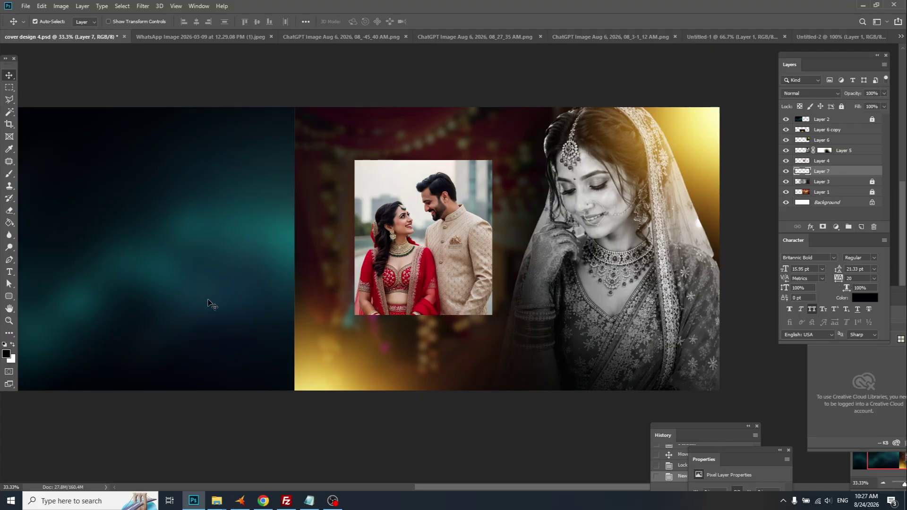
pyautogui.click(9, 296)
pyautogui.click(38, 299)
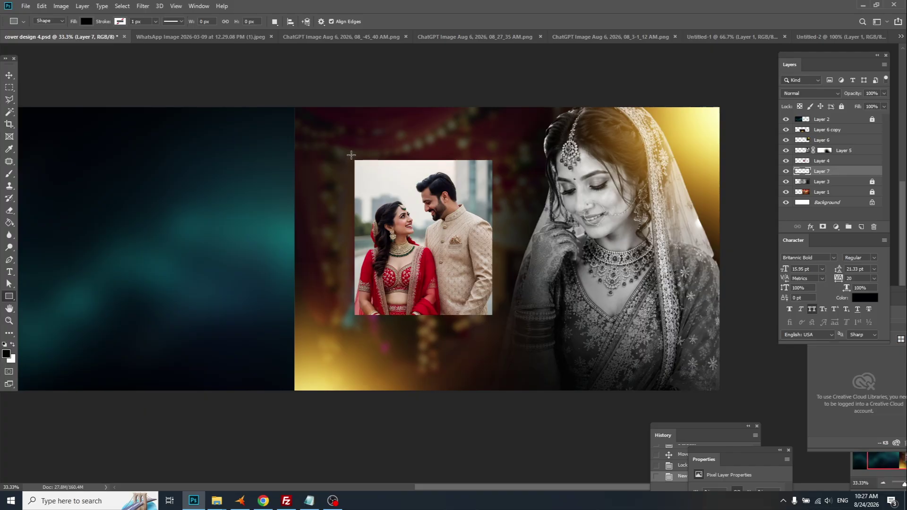
pyautogui.moveTo(351, 154); pyautogui.dragTo(497, 319)
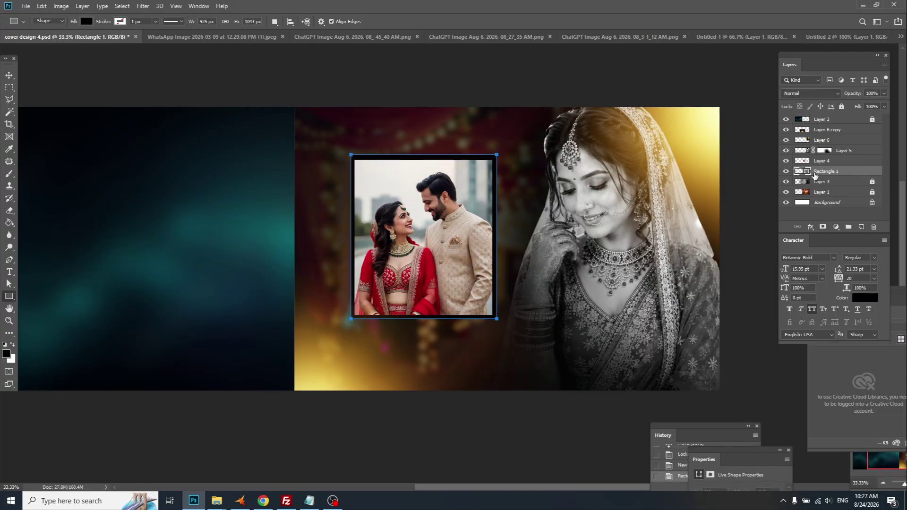
# Step: Change the border rectangle's fill to a saturated golden yellow based on the hue sampled from the lower-left glow
pyautogui.doubleClick(798, 171)
pyautogui.click(637, 121)
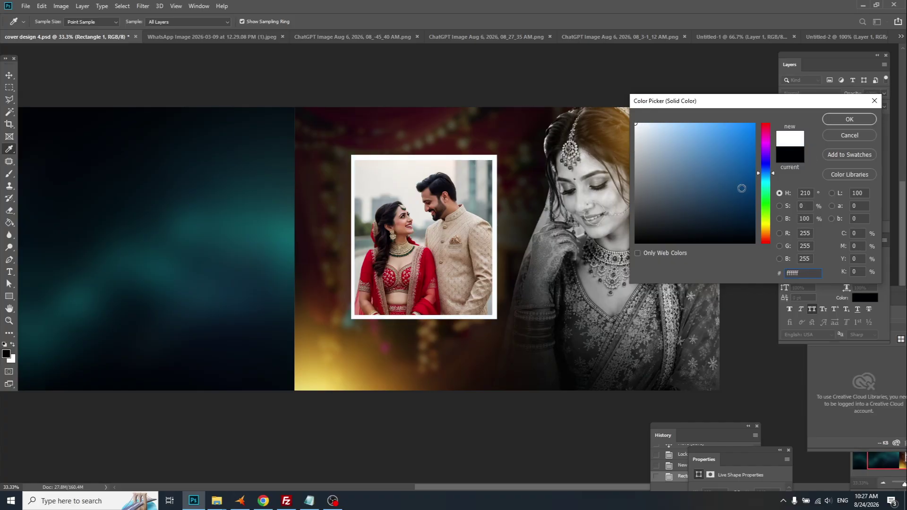
pyautogui.click(322, 375)
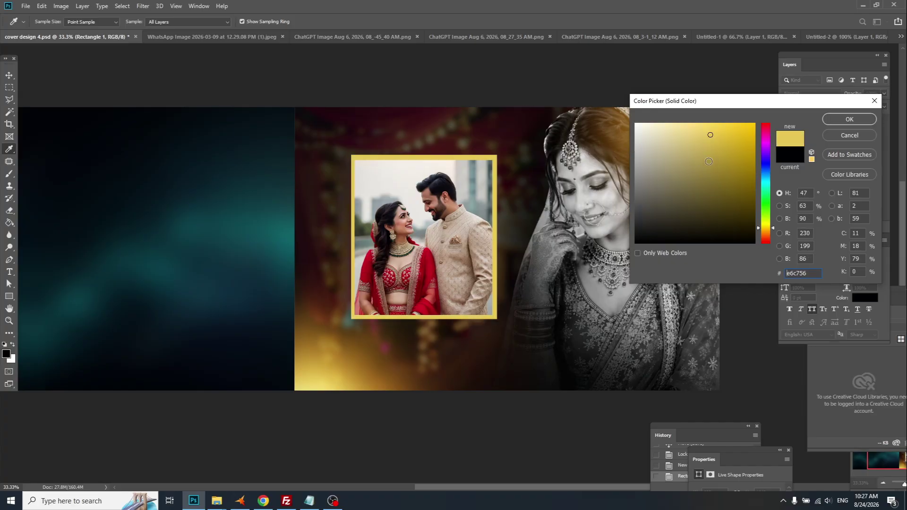
pyautogui.click(750, 126)
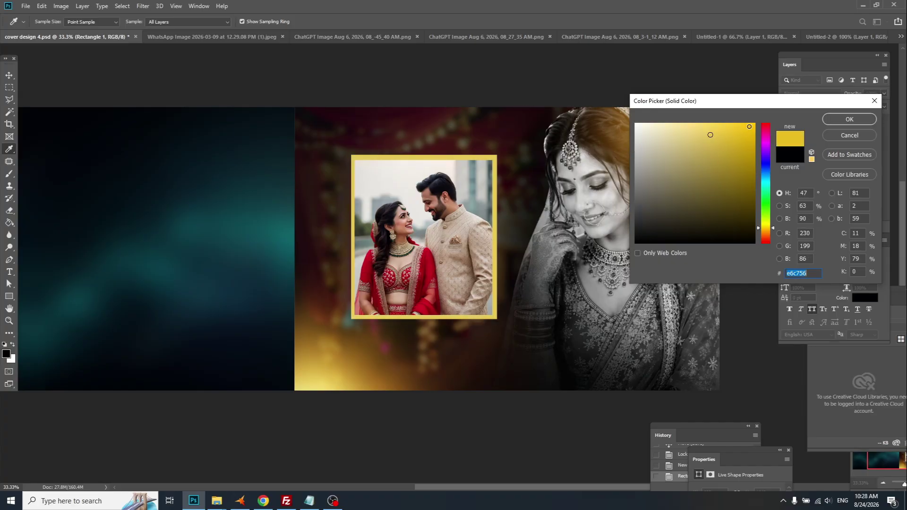
pyautogui.click(842, 123)
pyautogui.scroll(2, 472, 194)
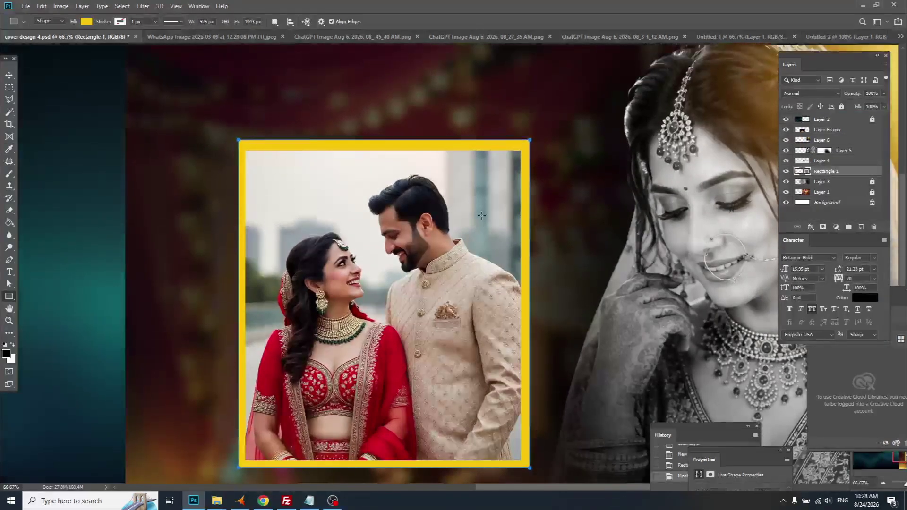
# Step: Select the couple photo on Layer 4 and enlarge it slightly to even out the yellow border around it
pyautogui.hotkey('alt', ']')
pyautogui.hotkey('ctrl', 't')
pyautogui.scroll(1, 510, 178)
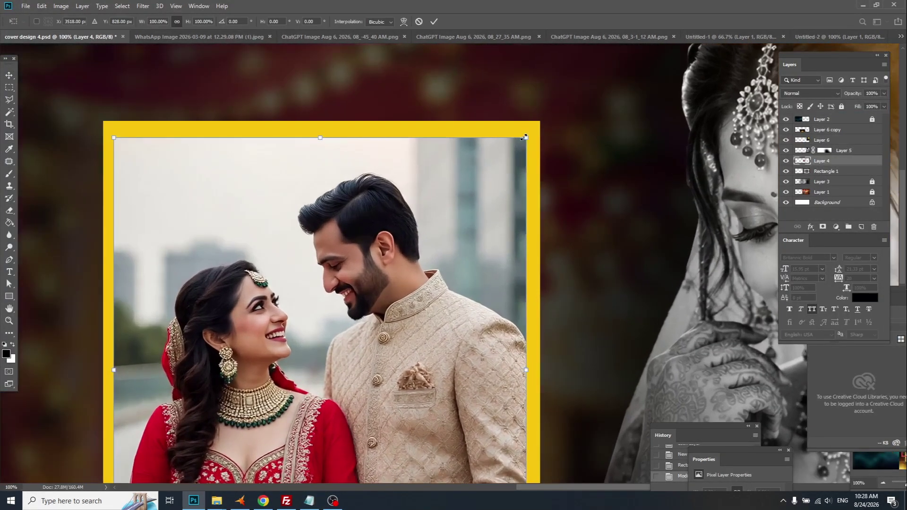
pyautogui.moveTo(529, 130)
pyautogui.mouseDown()
pyautogui.moveTo(538, 119)
pyautogui.moveTo(533, 125)
pyautogui.mouseUp()
pyautogui.press('Return')
pyautogui.scroll(-5, 473, 199)
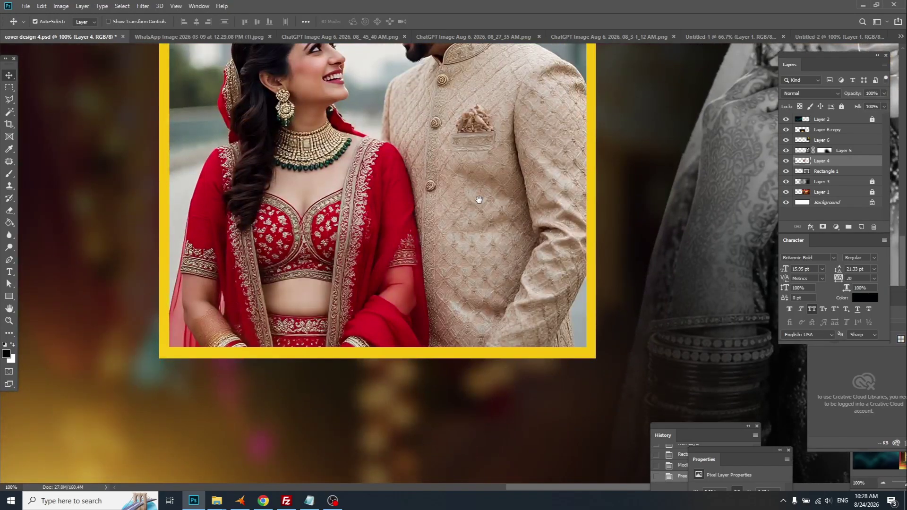
pyautogui.scroll(-1, 477, 201)
pyautogui.scroll(-1, 477, 202)
pyautogui.moveTo(477, 202); pyautogui.dragTo(416, 256)
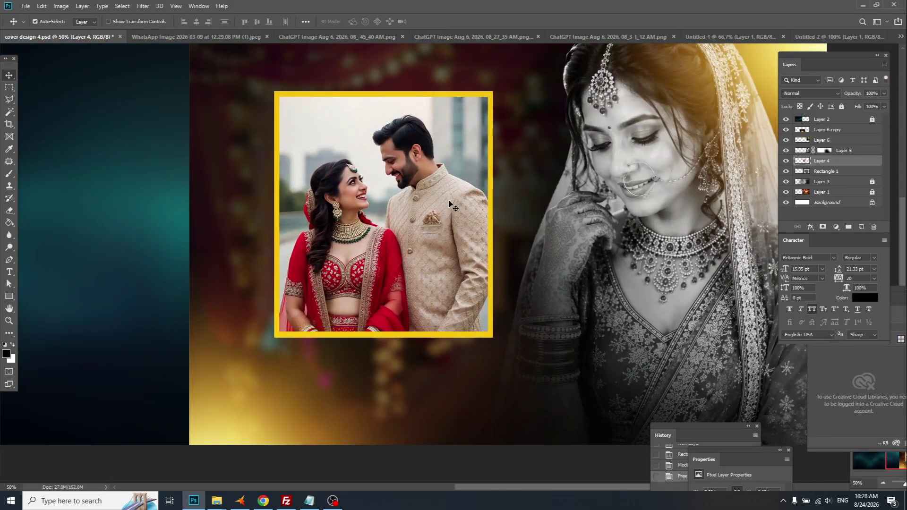
# Step: Add a Stroke layer effect to the couple photo on Layer 4, positioned Inside
pyautogui.click(10, 87)
pyautogui.rightClick(398, 144)
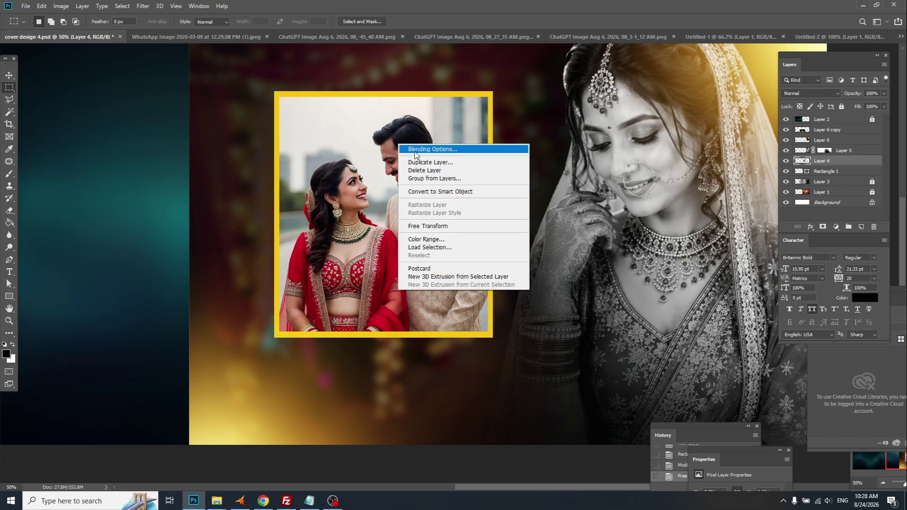
pyautogui.press('Escape')
pyautogui.press('h')
pyautogui.doubleClick(822, 160)
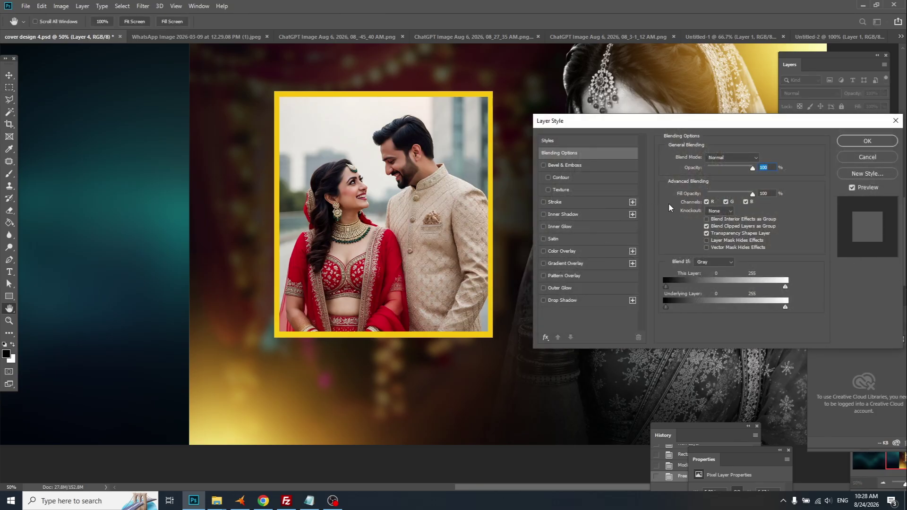
pyautogui.click(567, 207)
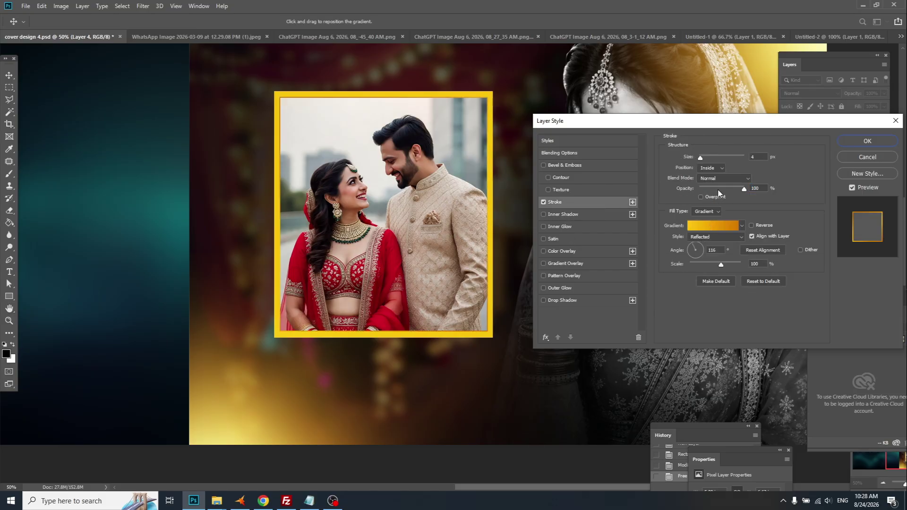
pyautogui.click(711, 168)
pyautogui.click(714, 183)
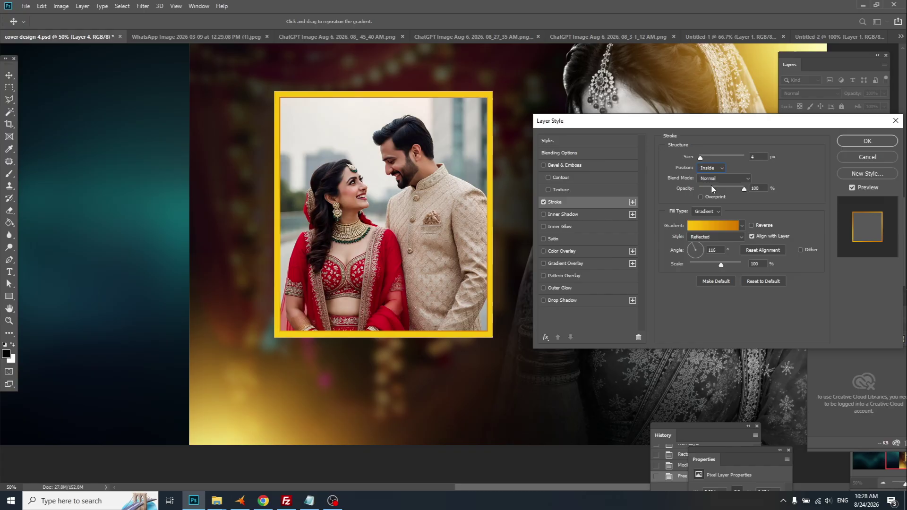
# Step: Change the stroke's fill type from gradient to a solid black color (#000000)
pyautogui.click(742, 227)
pyautogui.click(742, 225)
pyautogui.click(707, 212)
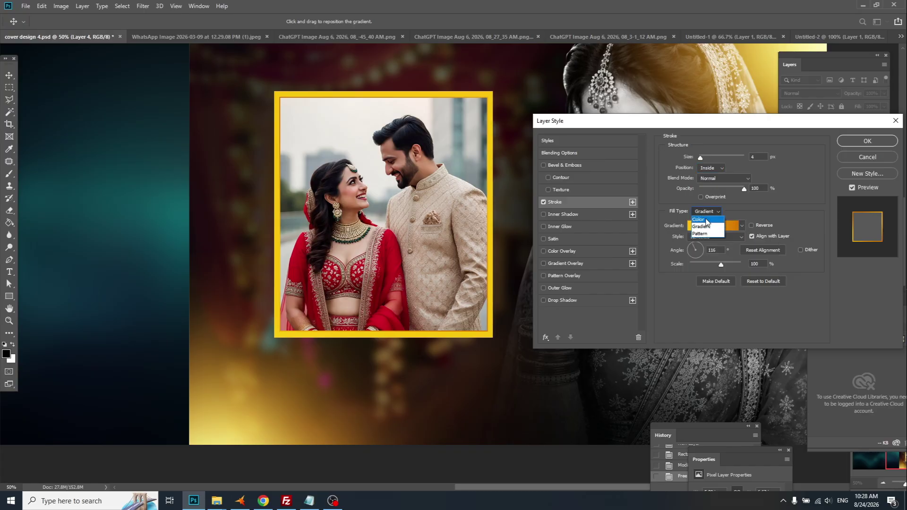
pyautogui.click(707, 220)
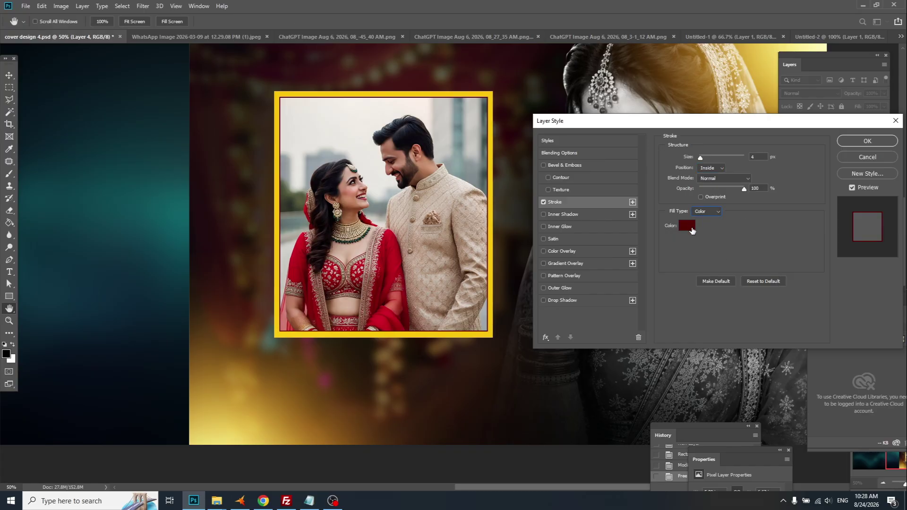
pyautogui.click(692, 230)
pyautogui.moveTo(721, 220); pyautogui.dragTo(721, 244)
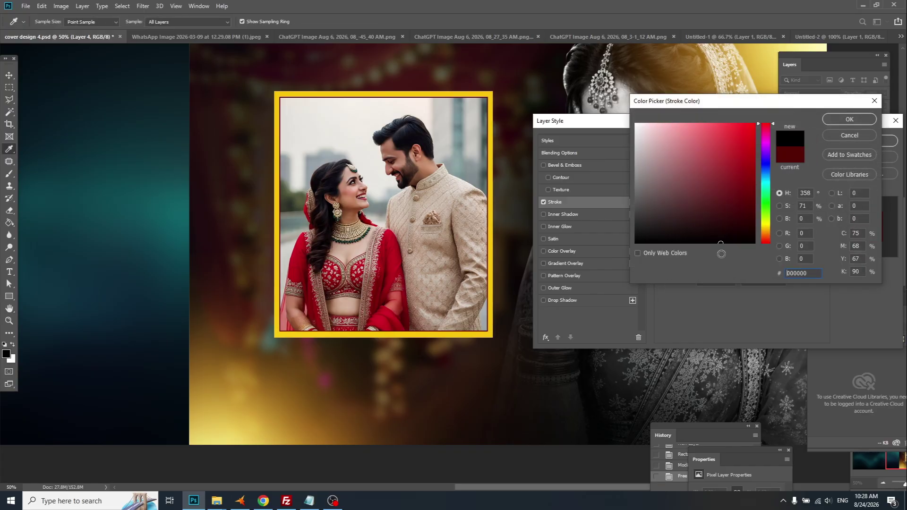
pyautogui.click(827, 123)
# Step: Set the black stroke's size to 8 px and apply the layer style to the couple photo
pyautogui.press('Up')
pyautogui.press('Up')
pyautogui.press('Up')
pyautogui.press('Up')
pyautogui.press('Up')
pyautogui.press('Up')
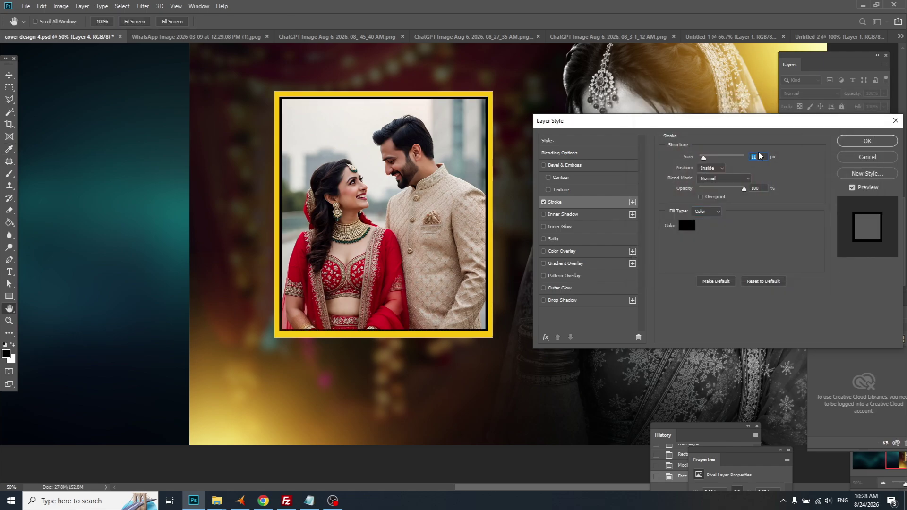
pyautogui.press('Down')
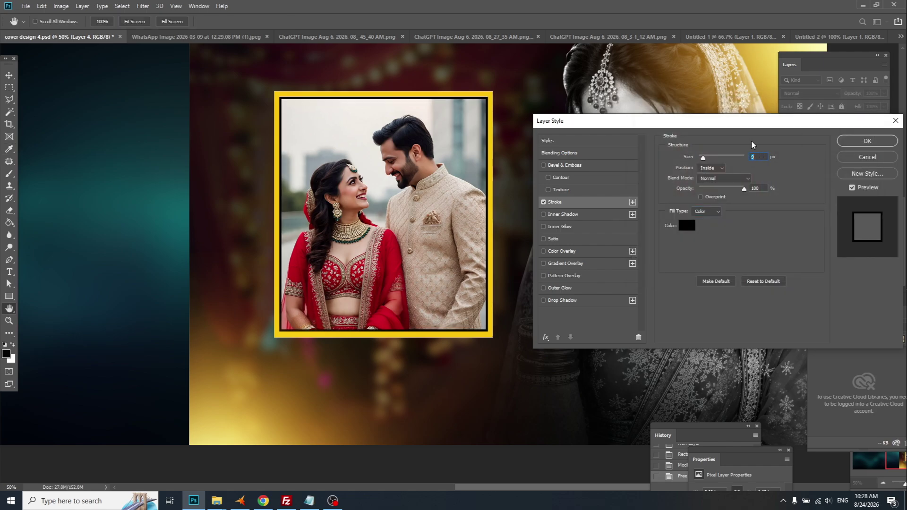
pyautogui.press('Down')
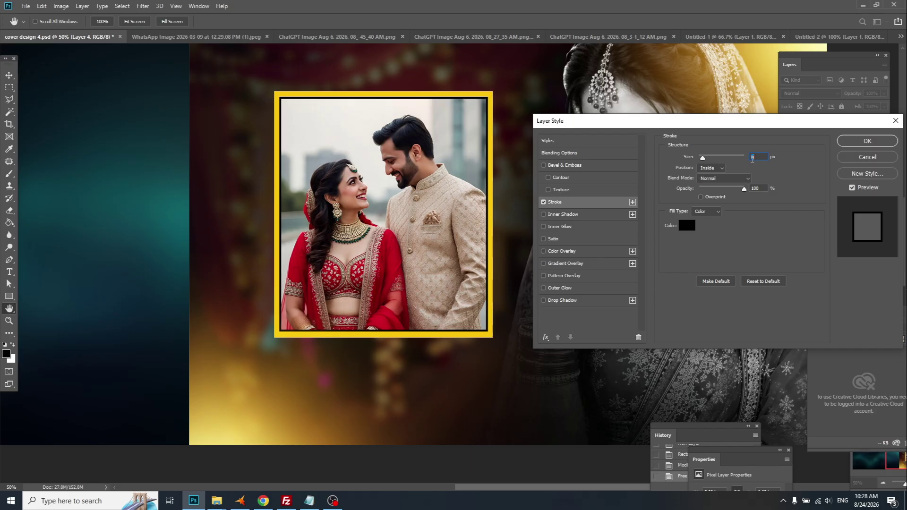
pyautogui.click(852, 145)
pyautogui.press('v')
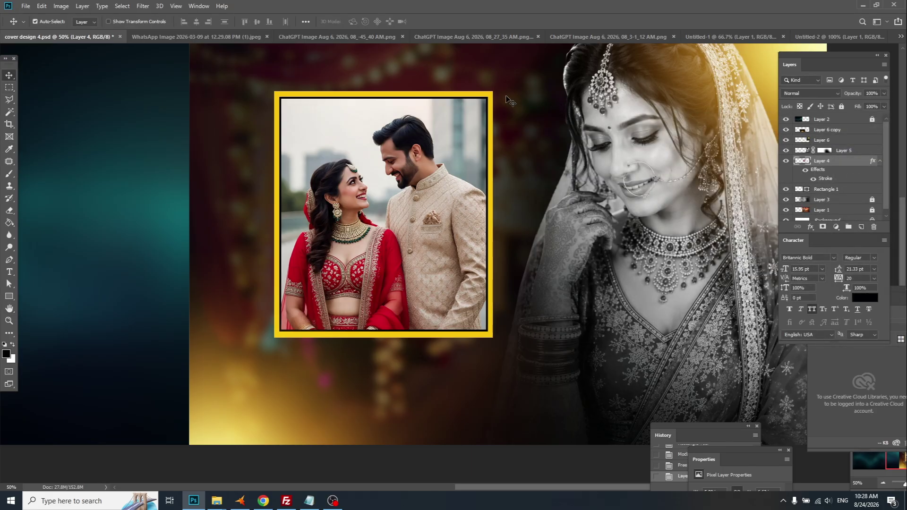
# Step: Scale the yellow border rectangle up to about 102% around its center to thicken the visible frame
pyautogui.click(492, 97)
pyautogui.scroll(1, 494, 98)
pyautogui.hotkey('ctrl', 't')
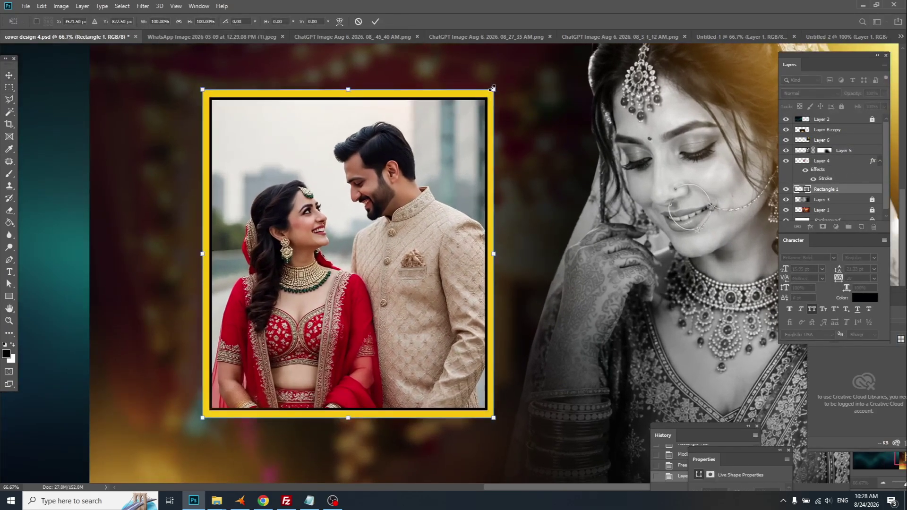
pyautogui.moveTo(495, 86); pyautogui.dragTo(497, 86)
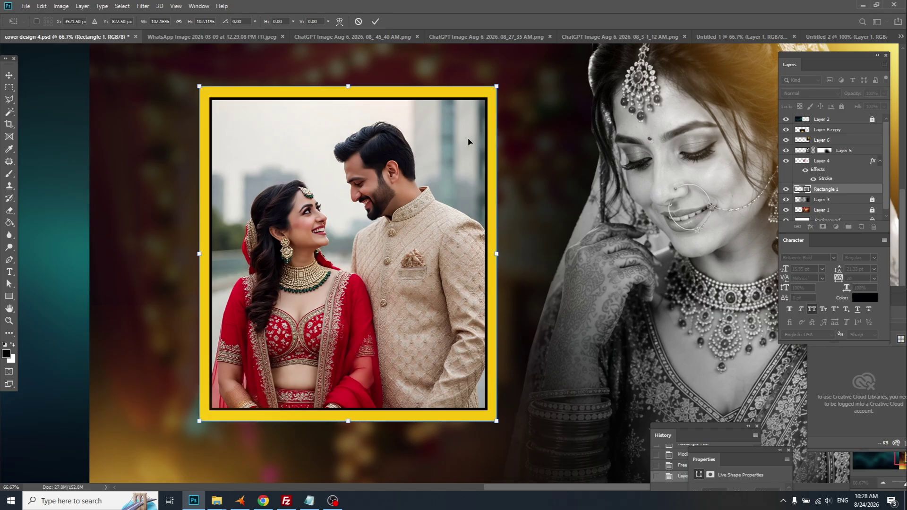
pyautogui.press('Return')
pyautogui.scroll(-3, 469, 153)
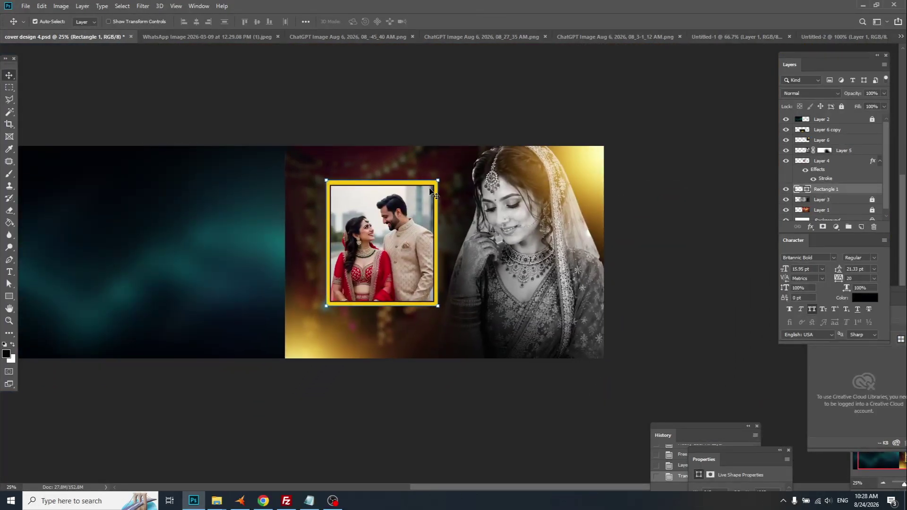
# Step: Select the couple photo and its yellow border rectangle together, scale them down and shift them slightly downward
pyautogui.click(400, 211)
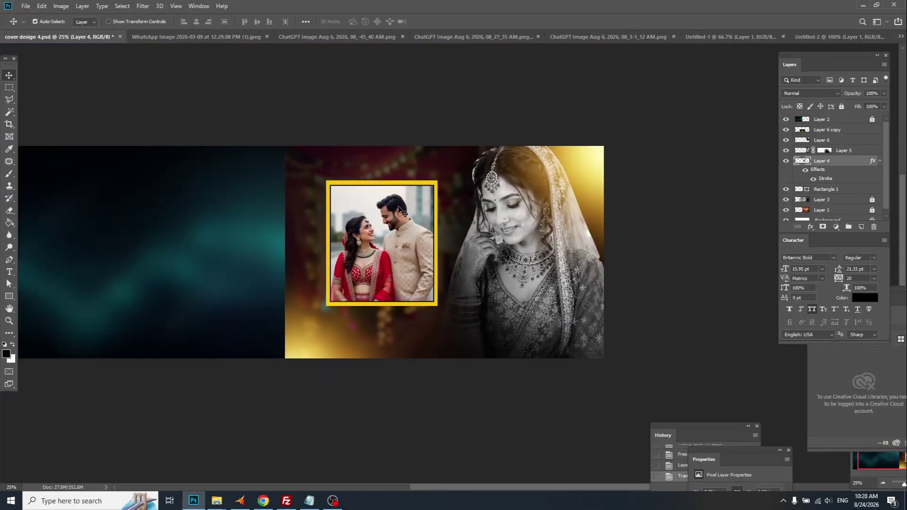
pyautogui.click(835, 191)
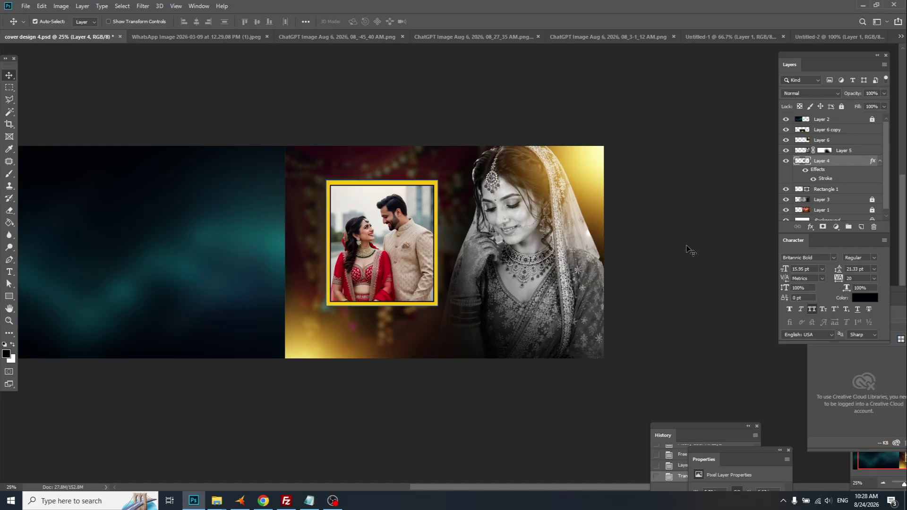
pyautogui.hotkey('ctrl', 't')
pyautogui.moveTo(437, 182); pyautogui.dragTo(429, 203)
pyautogui.keyDown('ctrl'); pyautogui.click(425, 221); pyautogui.keyUp('ctrl')
pyautogui.press('Return')
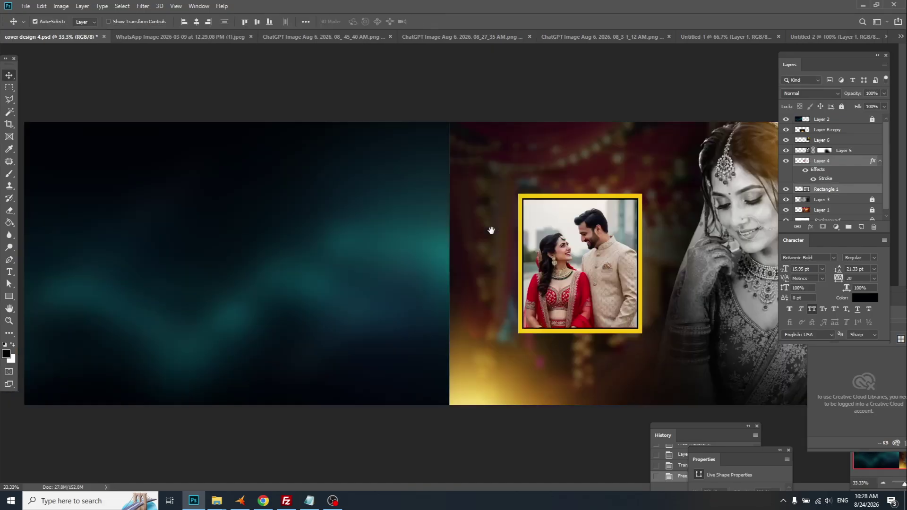
# Step: Add an "Our Wedding" text layer in Britannic Bold with the text color set to white (#ffffff)
pyautogui.moveTo(480, 227); pyautogui.dragTo(342, 257)
pyautogui.click(10, 276)
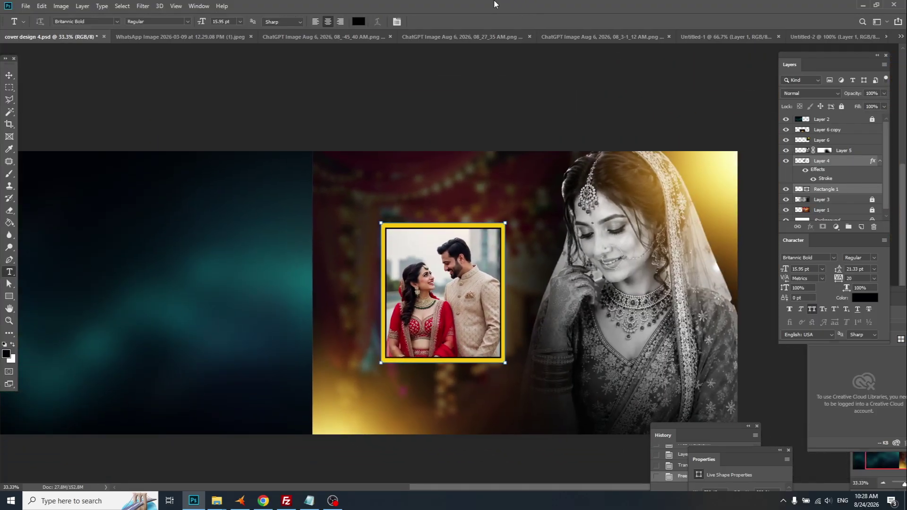
pyautogui.click(358, 22)
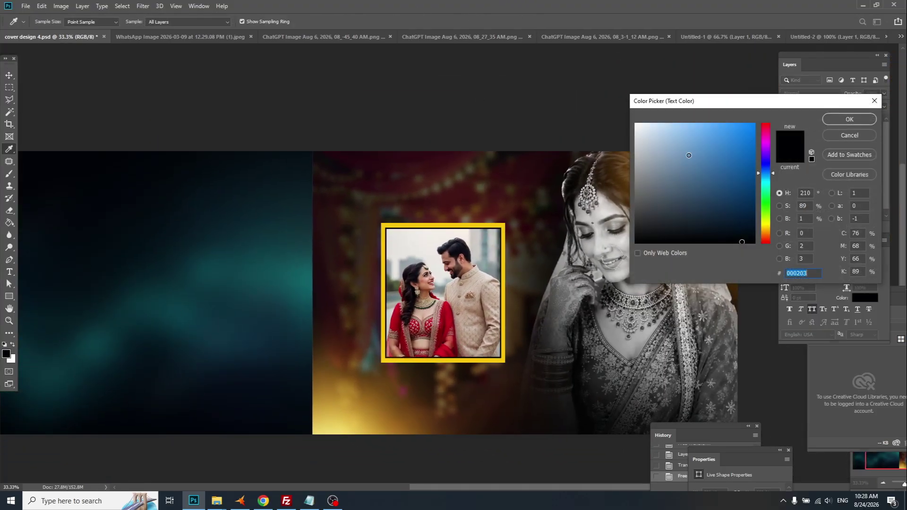
pyautogui.write('ffffff')
pyautogui.click(854, 122)
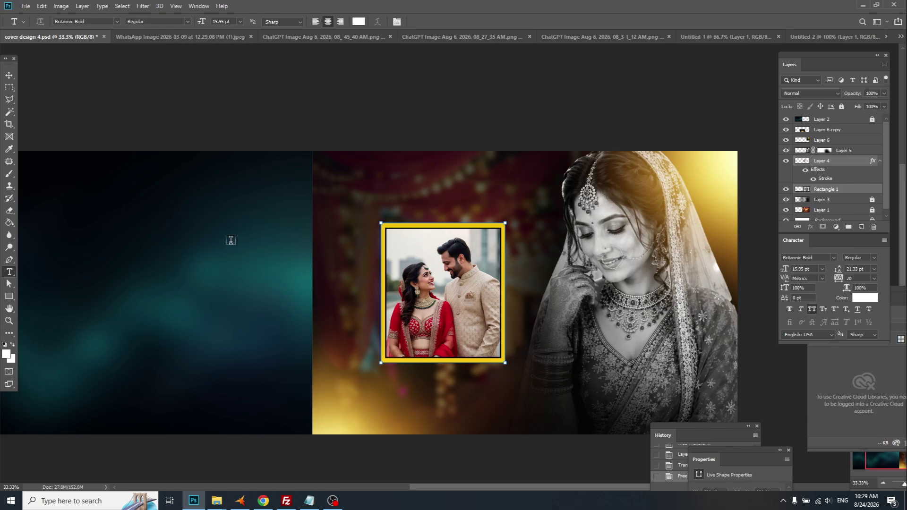
pyautogui.click(216, 238)
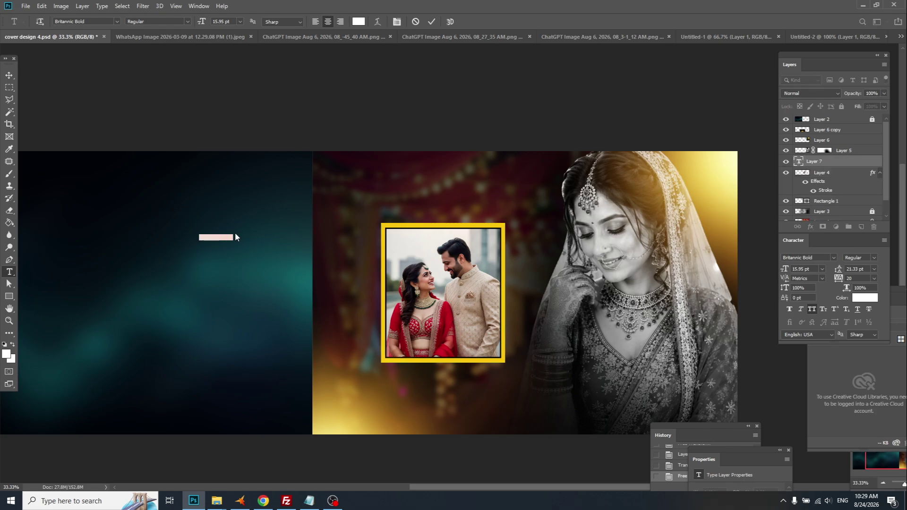
pyautogui.press('BackSpace')
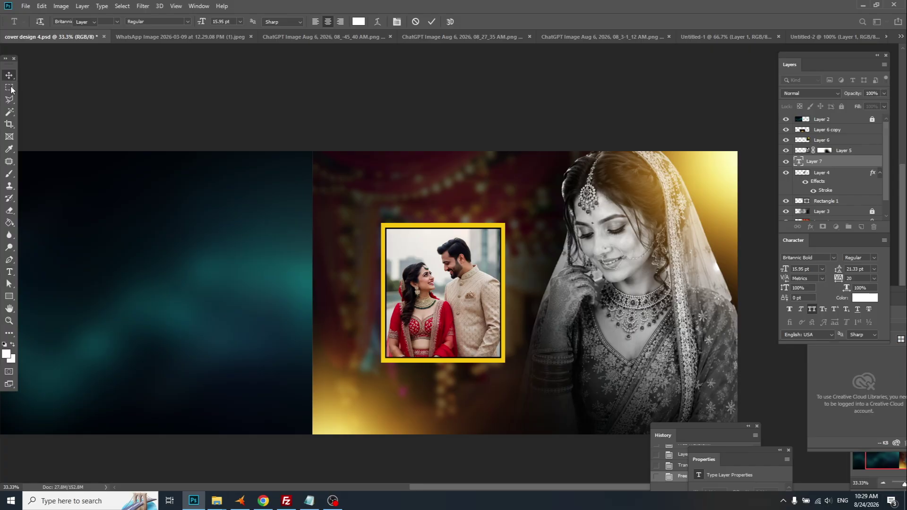
# Step: Enlarge the "Our Wedding" text to about 64 pt, rotate it to read upward and place it beside the couple frame's left edge
pyautogui.hotkey('ctrl', 't')
pyautogui.moveTo(313, 221); pyautogui.dragTo(358, 281)
pyautogui.press('Return')
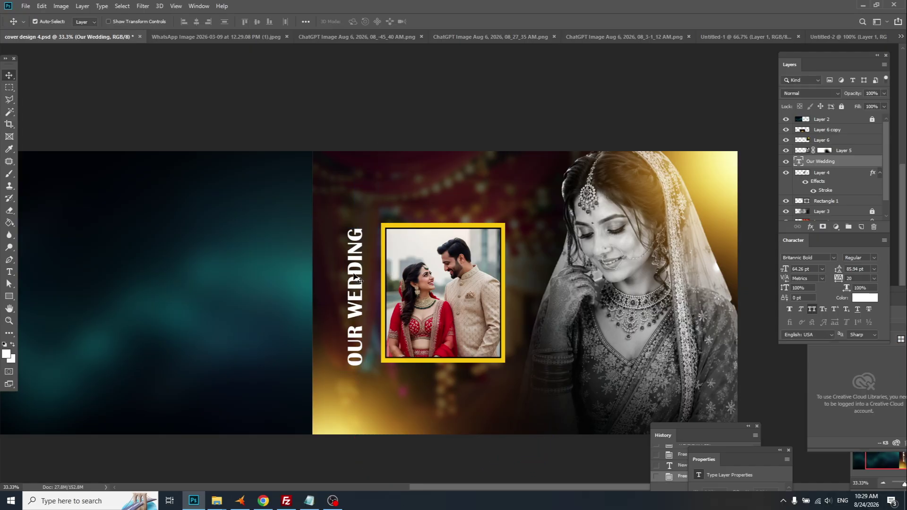
# Step: Change the font of the whole "Our Wedding" text to Bebas Neue
pyautogui.doubleClick(357, 281)
pyautogui.click(107, 21)
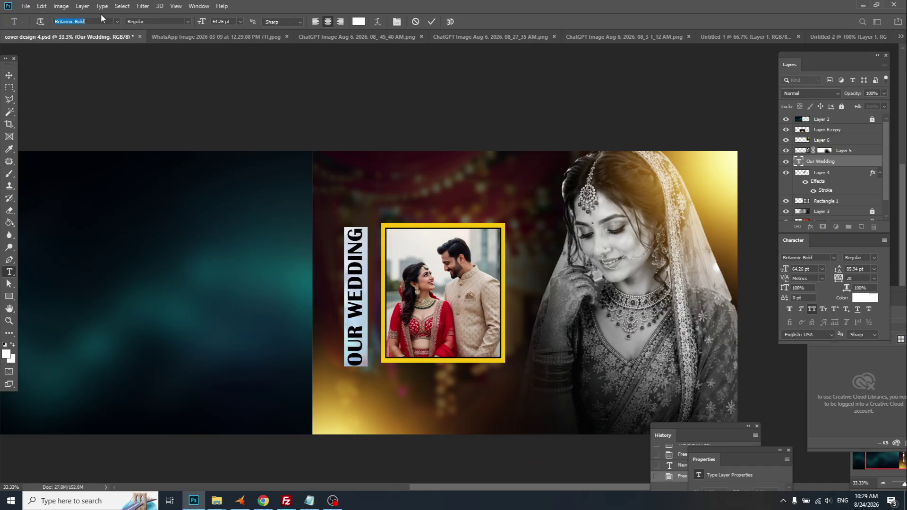
pyautogui.click(116, 22)
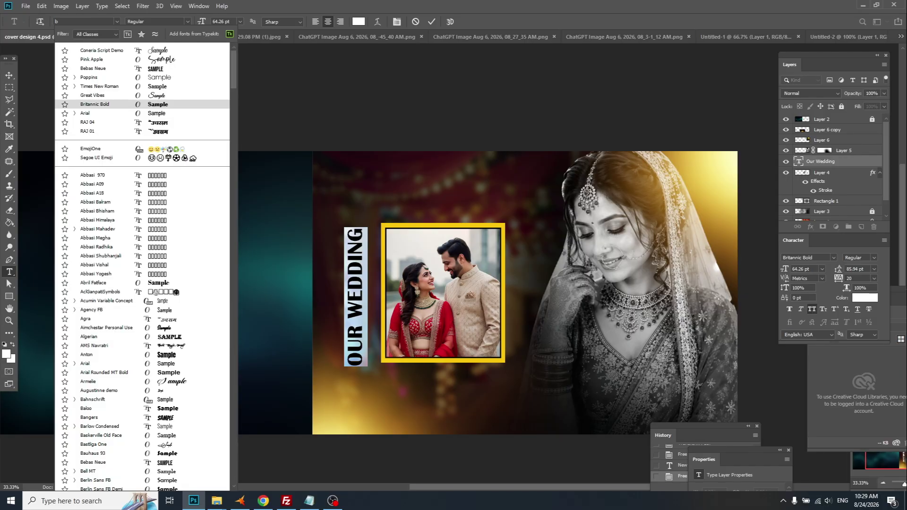
pyautogui.write('bebas')
pyautogui.click(116, 49)
# Step: Recolor only the word "WEDDING" in the vertical text to bright yellow (#ffde00)
pyautogui.click(357, 311)
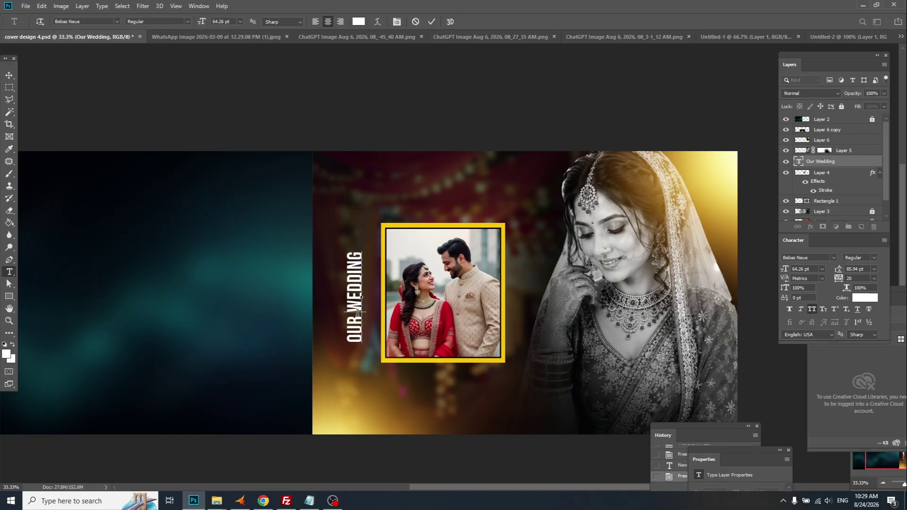
pyautogui.moveTo(354, 312); pyautogui.dragTo(354, 236)
pyautogui.click(359, 21)
pyautogui.click(443, 393)
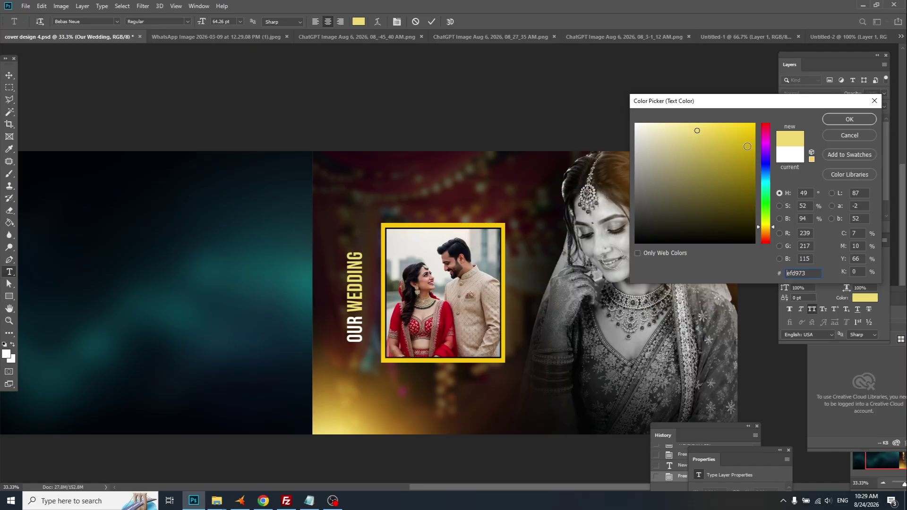
pyautogui.click(754, 124)
pyautogui.moveTo(770, 229); pyautogui.dragTo(772, 226)
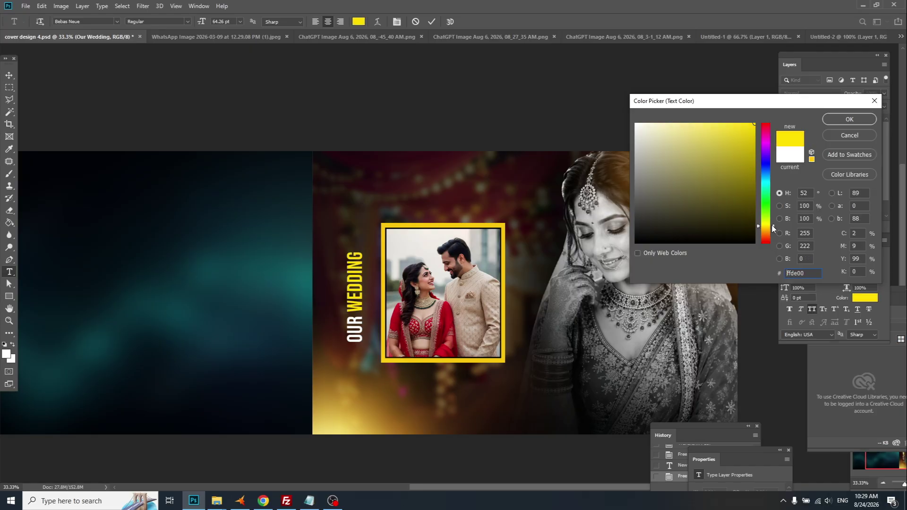
pyautogui.click(835, 120)
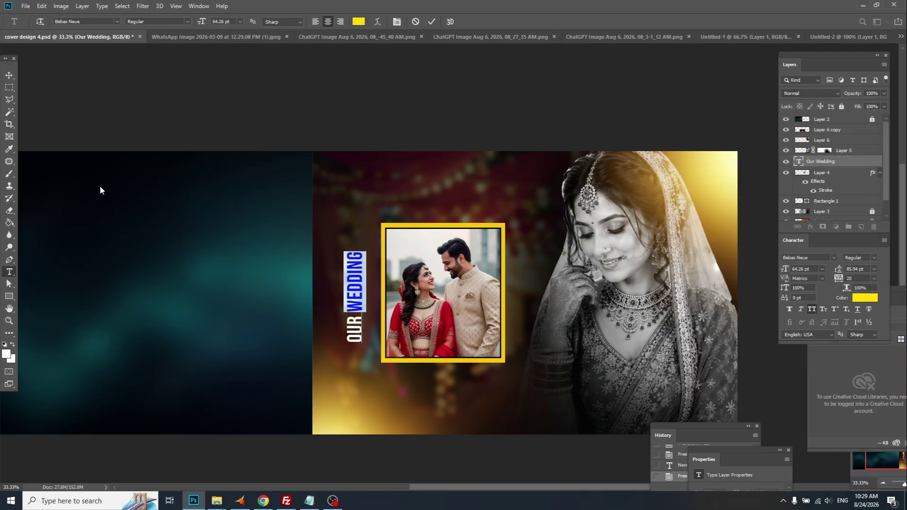
# Step: Enlarge the vertical text to about 76 pt, align its upper end with the couple frame's top edge, and save the design
pyautogui.click(8, 76)
pyautogui.hotkey('ctrl', '+')
pyautogui.hotkey('ctrl', 't')
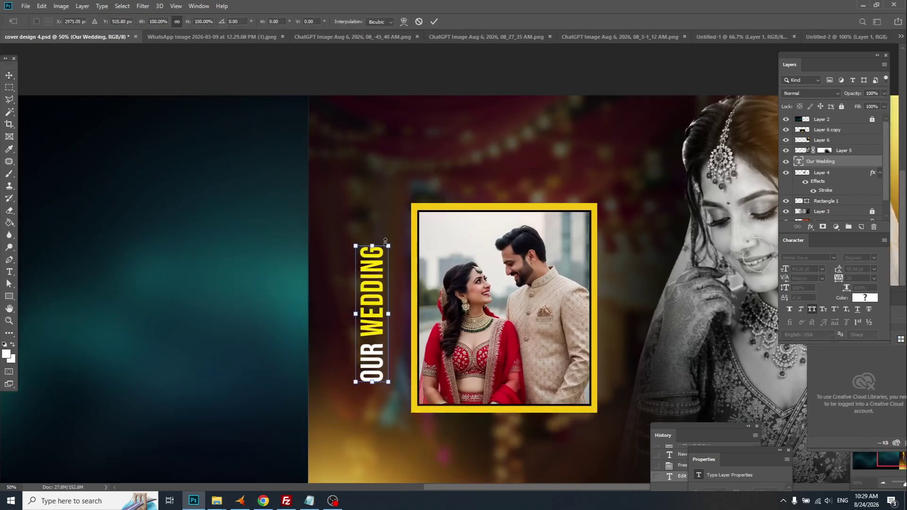
pyautogui.moveTo(387, 240); pyautogui.dragTo(318, 218)
pyautogui.press('Return')
pyautogui.hotkey('ctrl', 't')
pyautogui.press('Return')
pyautogui.hotkey('ctrl', '-')
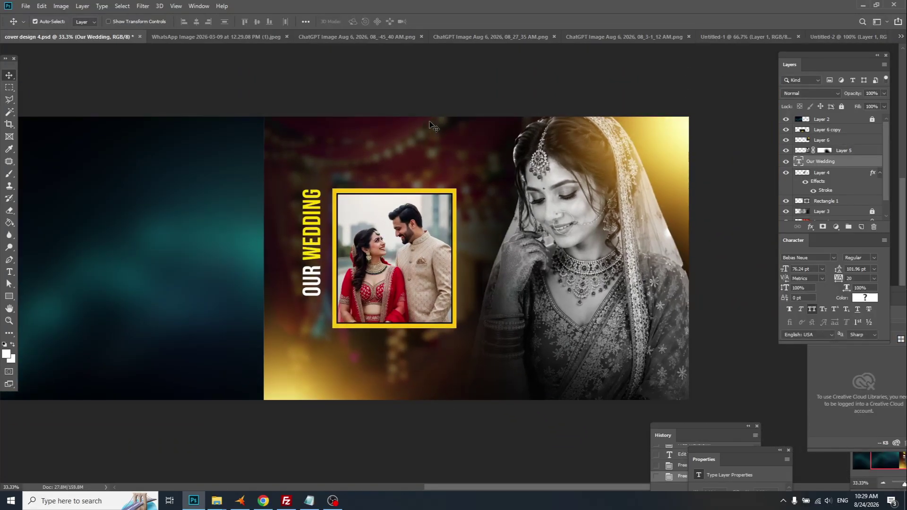
pyautogui.hotkey('ctrl', 's')
# Step: Duplicate the vertical "Our Wedding" text, rotate the copy to read horizontally and place it above the couple frame
pyautogui.keyDown('alt'); pyautogui.moveTo(307, 201); pyautogui.dragTo(358, 139); pyautogui.keyUp('alt')
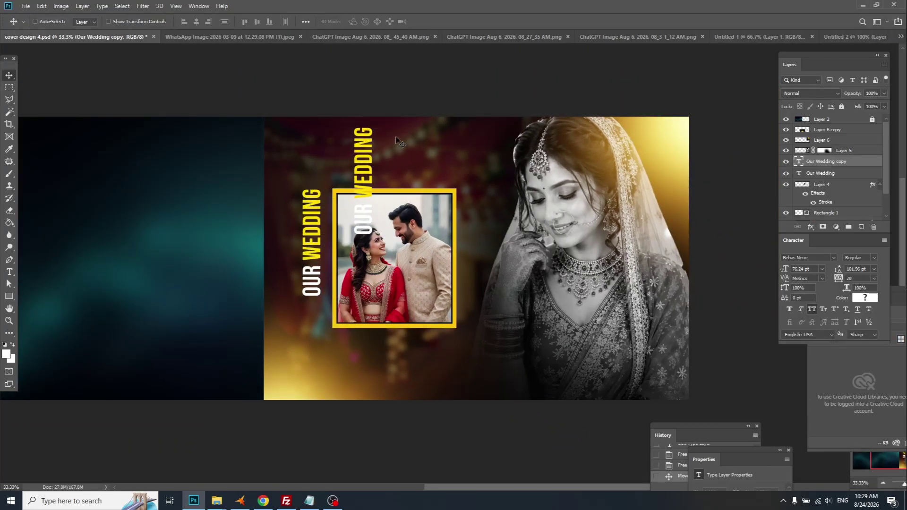
pyautogui.hotkey('ctrl', 't')
pyautogui.moveTo(417, 115); pyautogui.dragTo(437, 226)
pyautogui.moveTo(395, 168)
pyautogui.mouseDown()
pyautogui.moveTo(395, 138)
pyautogui.moveTo(395, 152)
pyautogui.mouseUp()
pyautogui.press('Return')
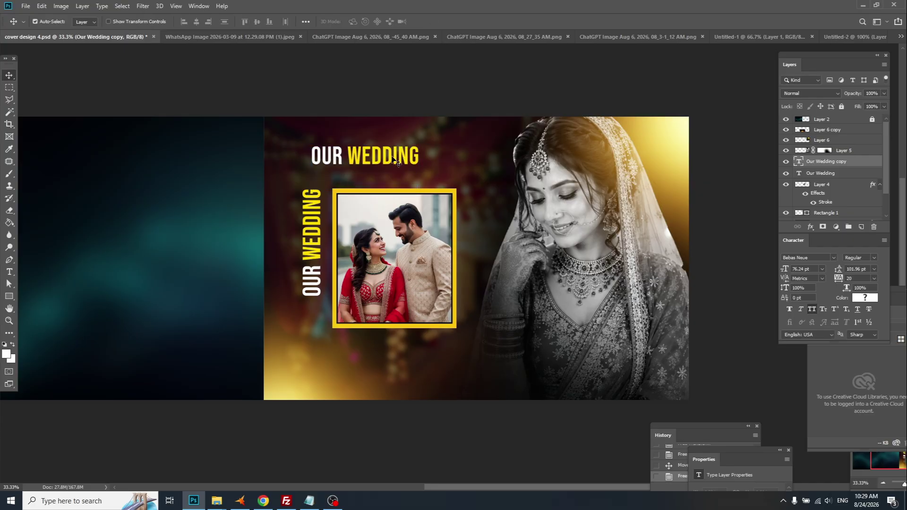
# Step: Replace the horizontal copy's wording with the bride's and groom's first names joined by "WEDS"
pyautogui.doubleClick(393, 159)
pyautogui.write('SA')
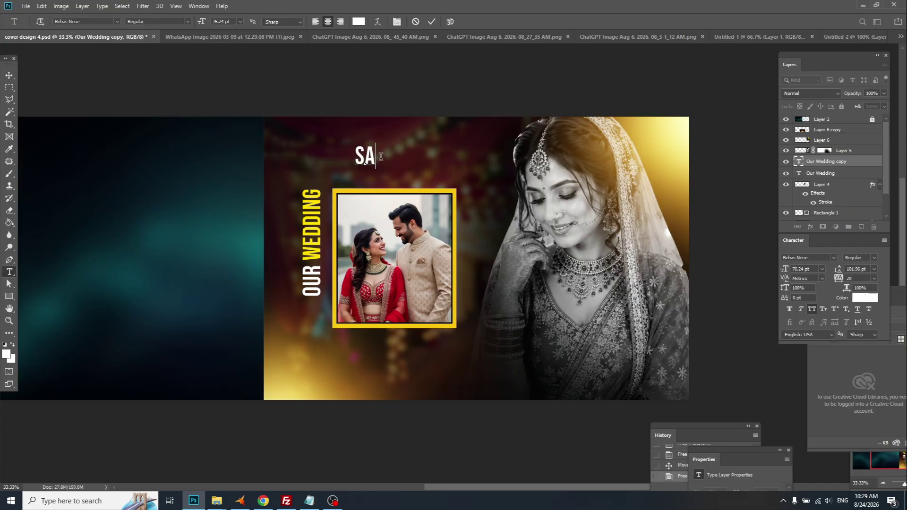
pyautogui.write('PNA WEDS ')
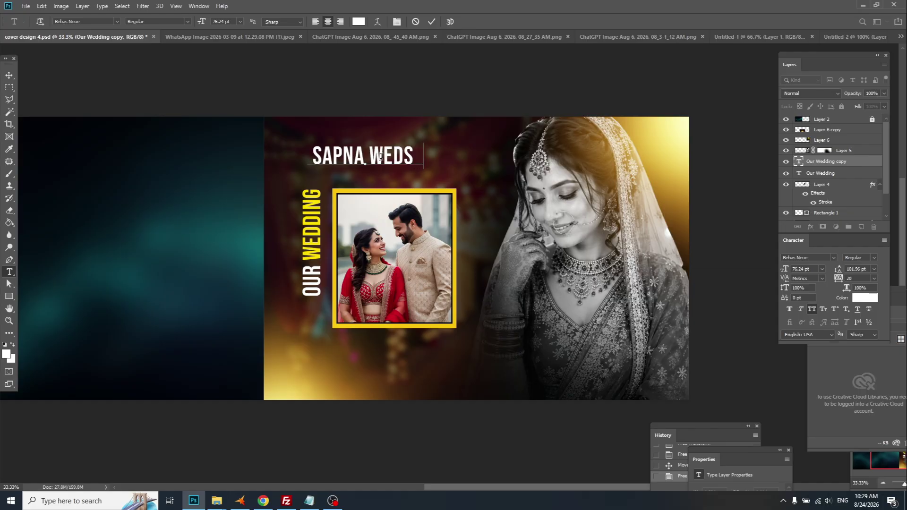
pyautogui.write('ARJUN')
# Step: Change the whole names text to the Pink Apple font and turn off All Caps
pyautogui.hotkey('ctrl', 'a')
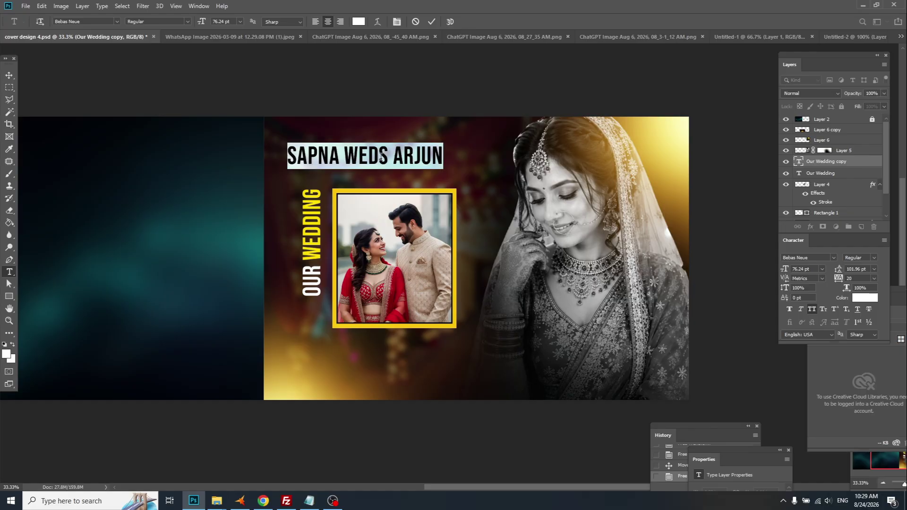
pyautogui.click(117, 22)
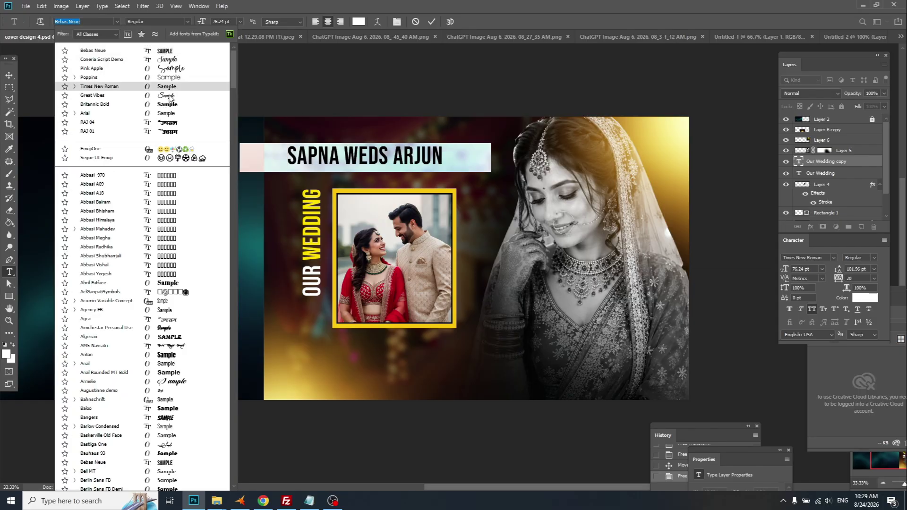
pyautogui.click(177, 71)
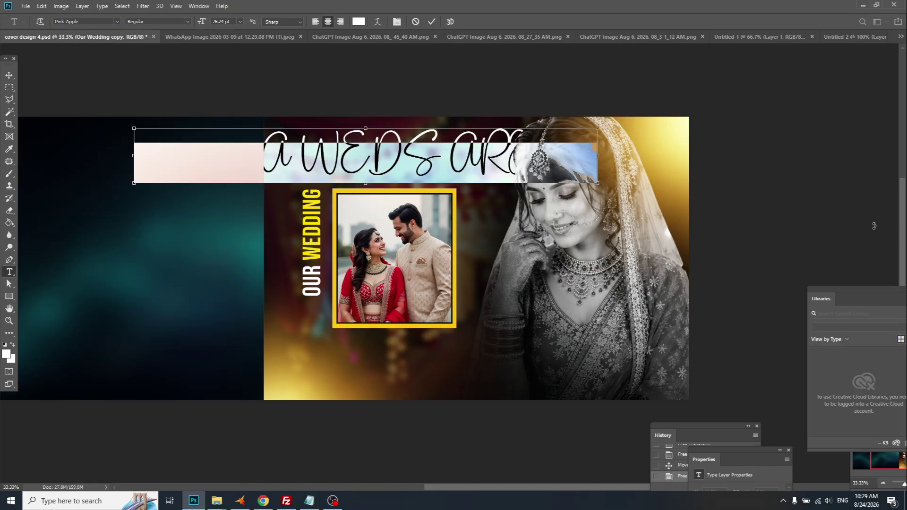
pyautogui.click(812, 310)
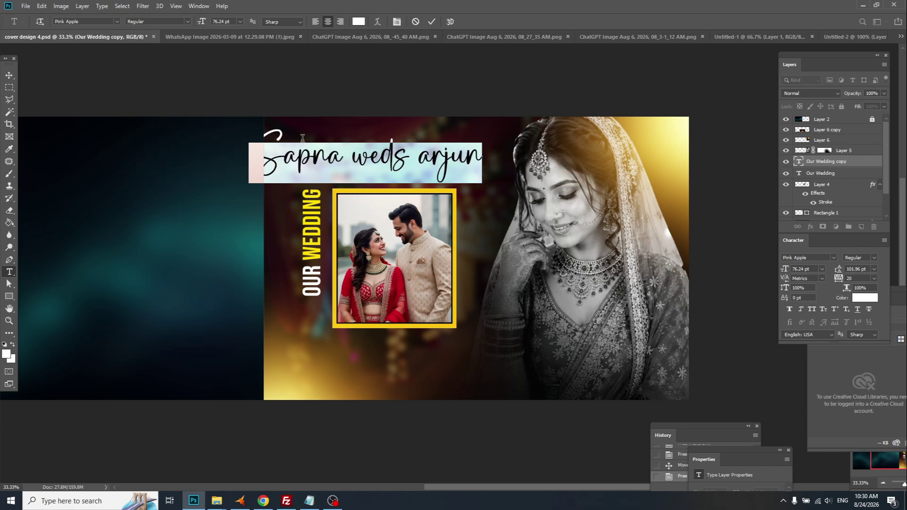
pyautogui.click(13, 80)
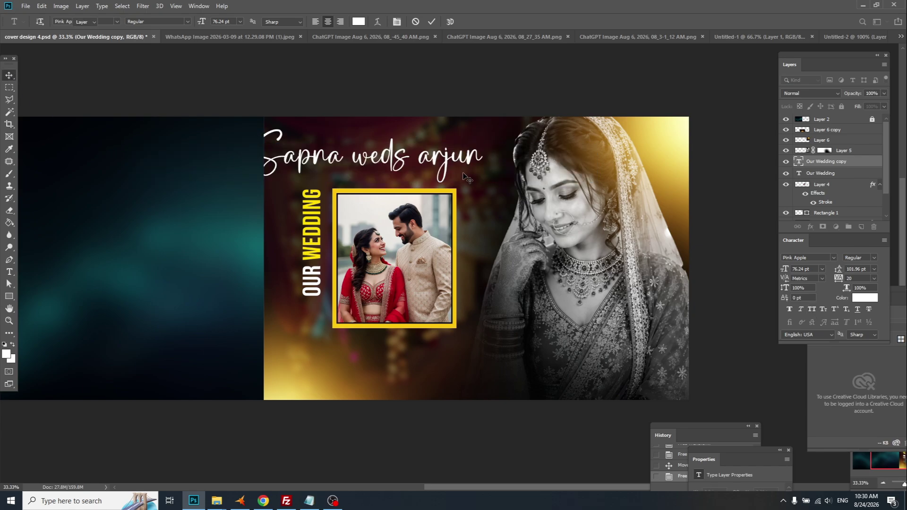
# Step: Shrink the names text to about 39 pt and place it directly beneath the couple frame
pyautogui.hotkey('ctrl', 't')
pyautogui.moveTo(488, 130); pyautogui.dragTo(438, 346)
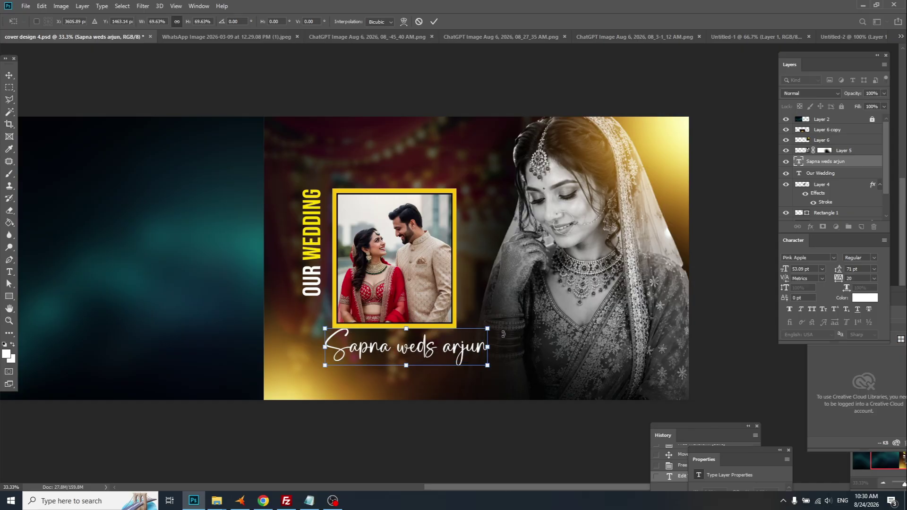
pyautogui.moveTo(488, 328); pyautogui.dragTo(433, 349)
pyautogui.press('Return')
# Step: Capitalize the first letter of the groom's name in the text beneath the couple frame
pyautogui.scroll(1, 435, 350)
pyautogui.click(447, 352)
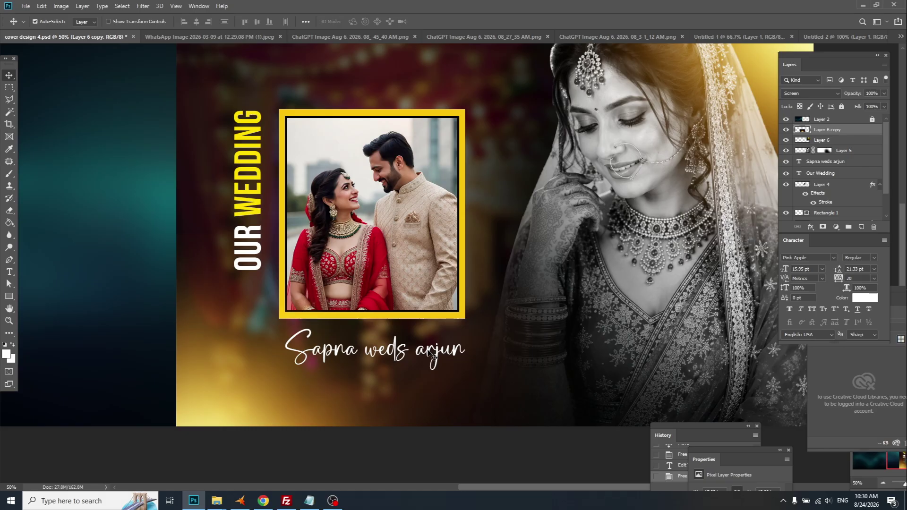
pyautogui.click(9, 274)
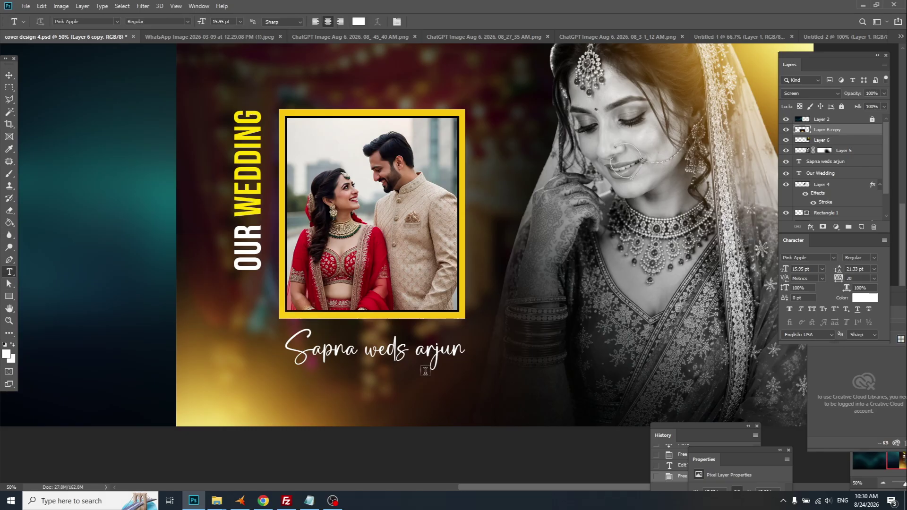
pyautogui.moveTo(423, 355); pyautogui.dragTo(416, 354)
pyautogui.write('A')
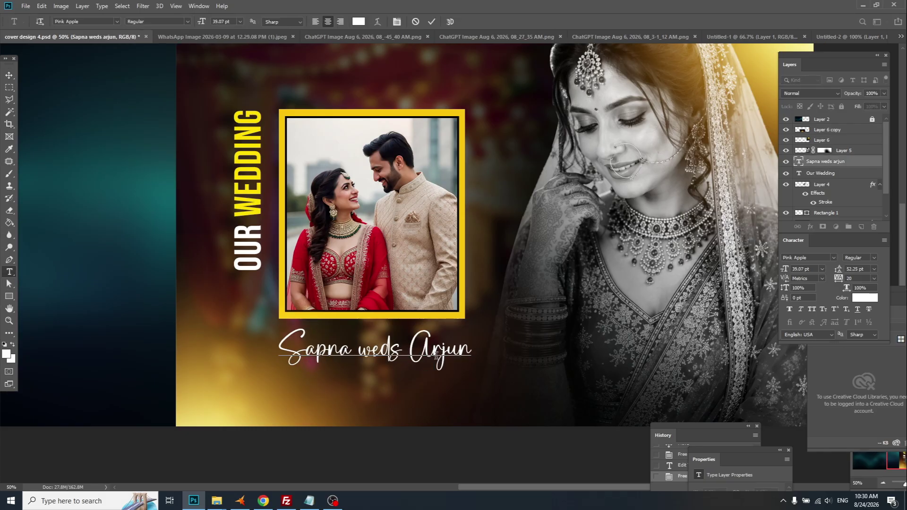
pyautogui.click(8, 76)
# Step: Bring the names text layer to the top of the layer stack and adjust its position beneath the frame
pyautogui.scroll(-1, 495, 316)
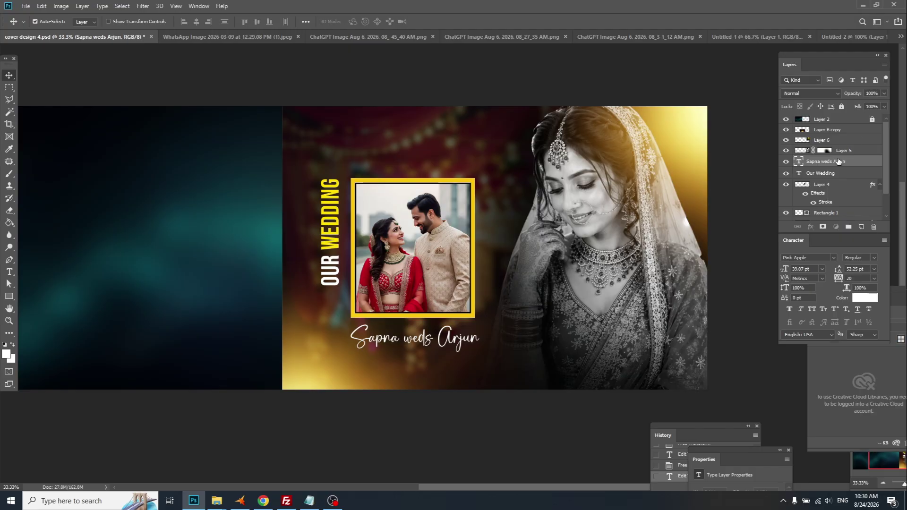
pyautogui.moveTo(839, 162); pyautogui.dragTo(833, 119)
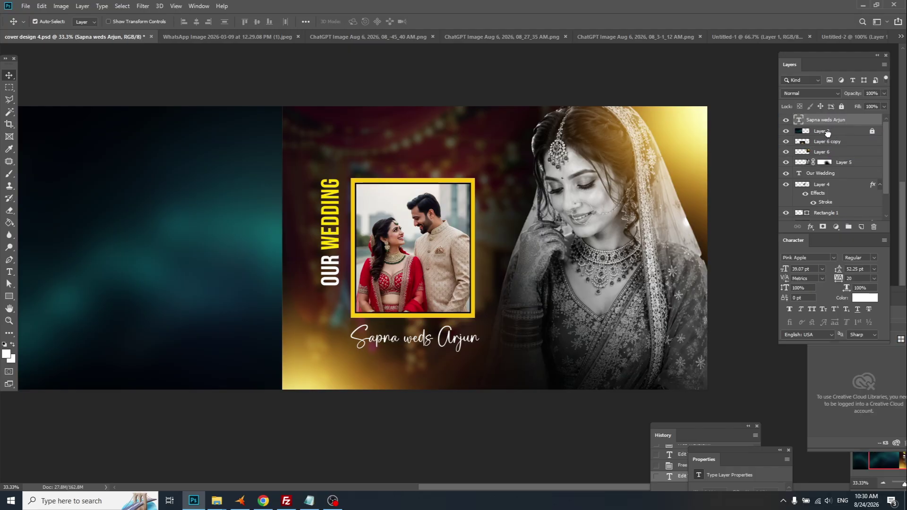
pyautogui.moveTo(423, 351); pyautogui.dragTo(424, 342)
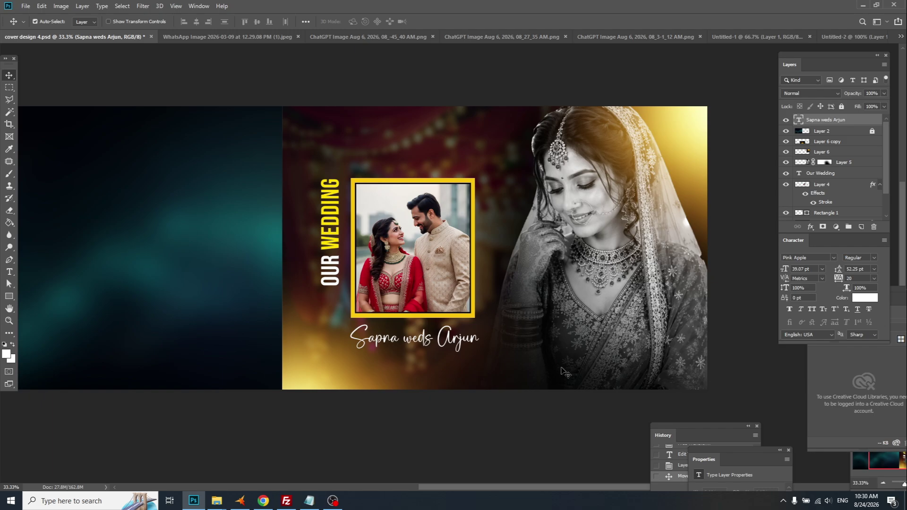
# Step: Nudge the names text slightly left and down to center it under the couple frame, and save the design
pyautogui.press('Left')
pyautogui.press('Left')
pyautogui.press('Left')
pyautogui.press('Left')
pyautogui.press('Left')
pyautogui.press('Left')
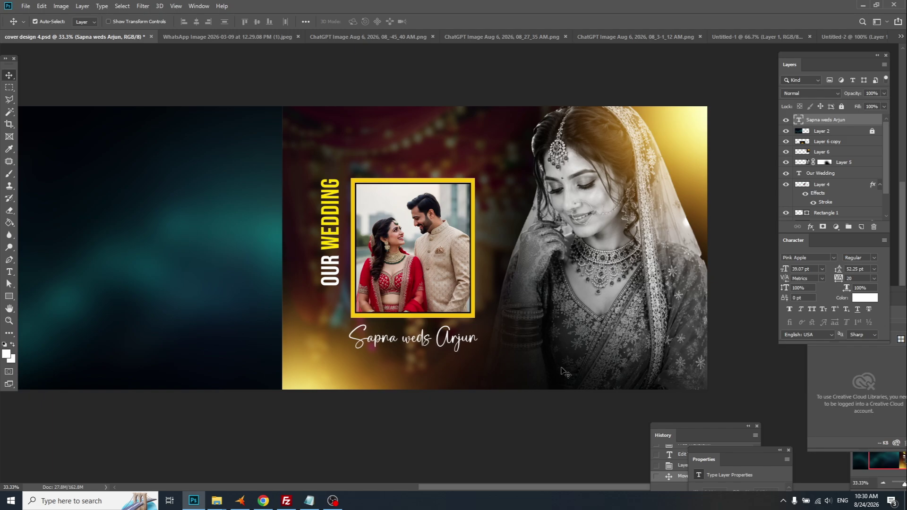
pyautogui.press('Down')
pyautogui.press('Down')
pyautogui.press('Down')
pyautogui.press('Down')
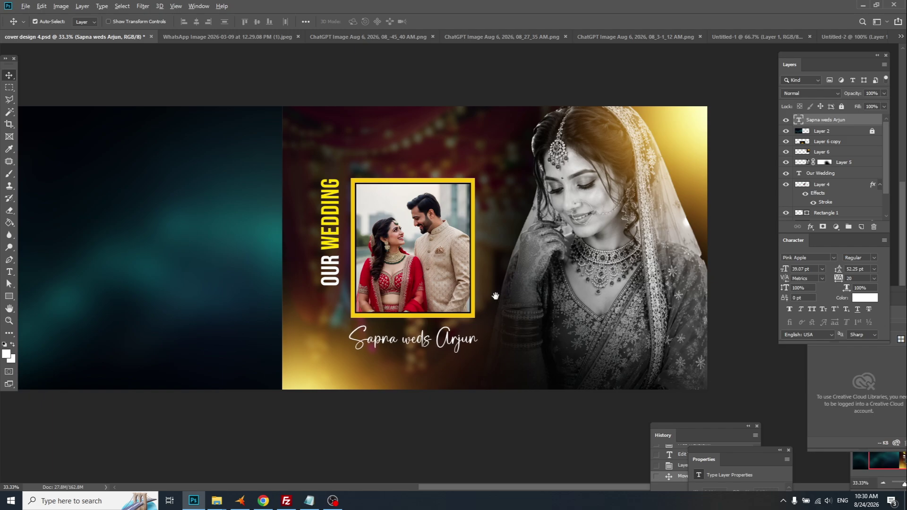
pyautogui.hotkey('ctrl', '-')
pyautogui.hotkey('ctrl', 's')
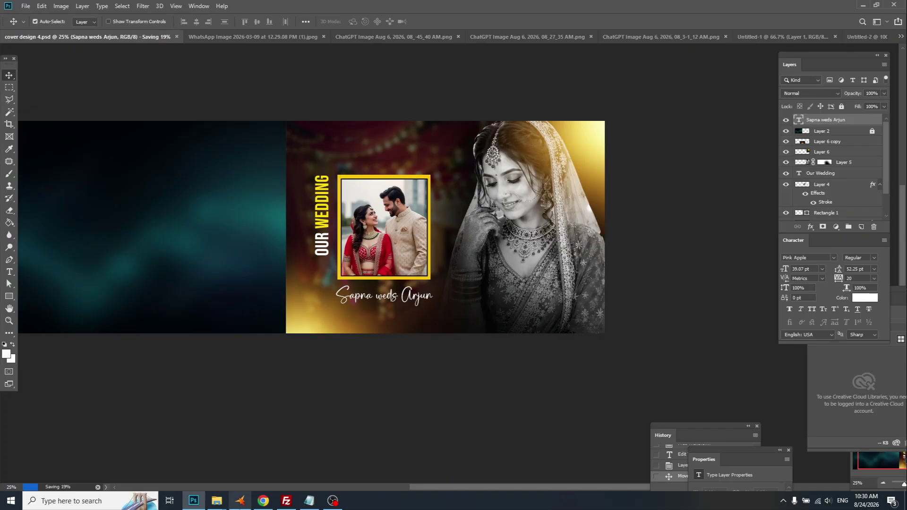
# Step: Switch to File Explorer, open the leaf folder inside photo and look through its leaf and flower images
pyautogui.moveTo(218, 502)
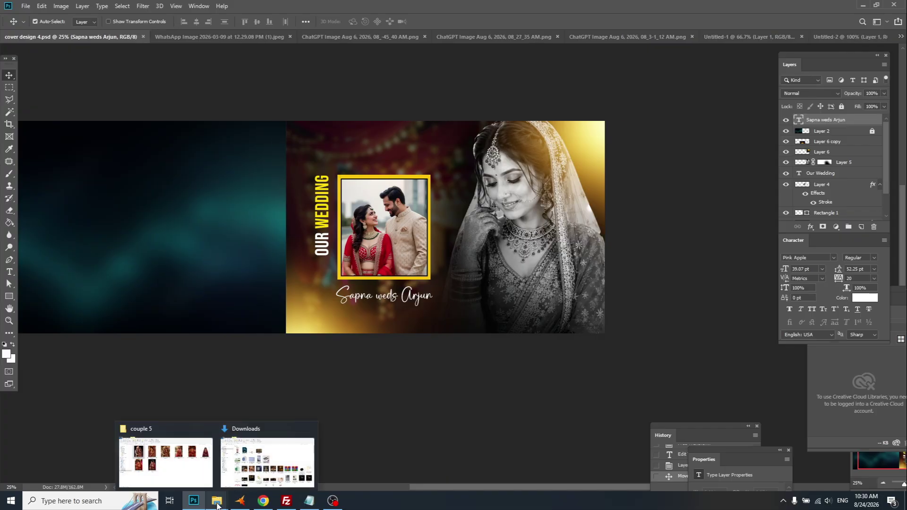
pyautogui.click(184, 473)
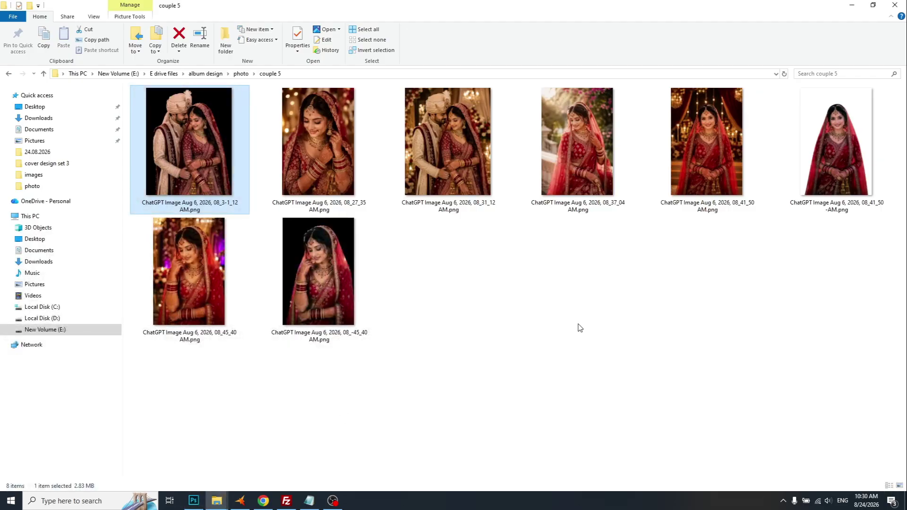
pyautogui.click(240, 75)
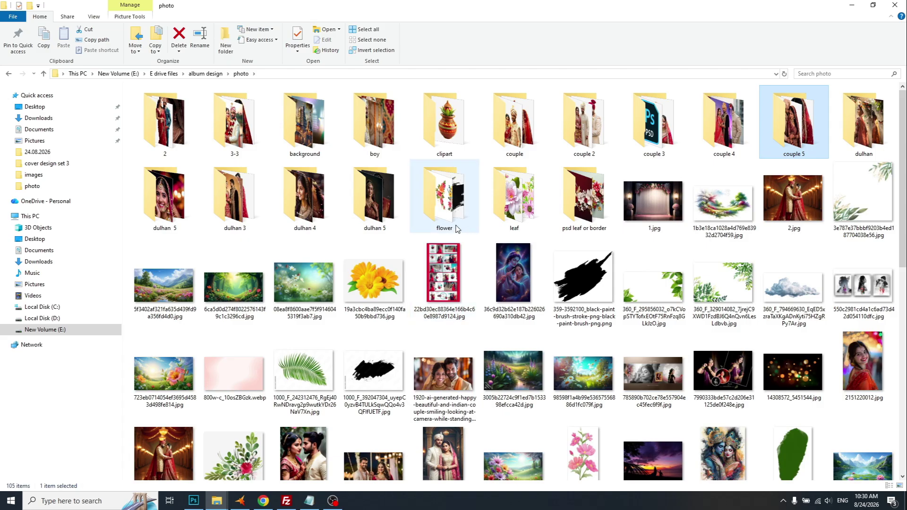
pyautogui.doubleClick(513, 211)
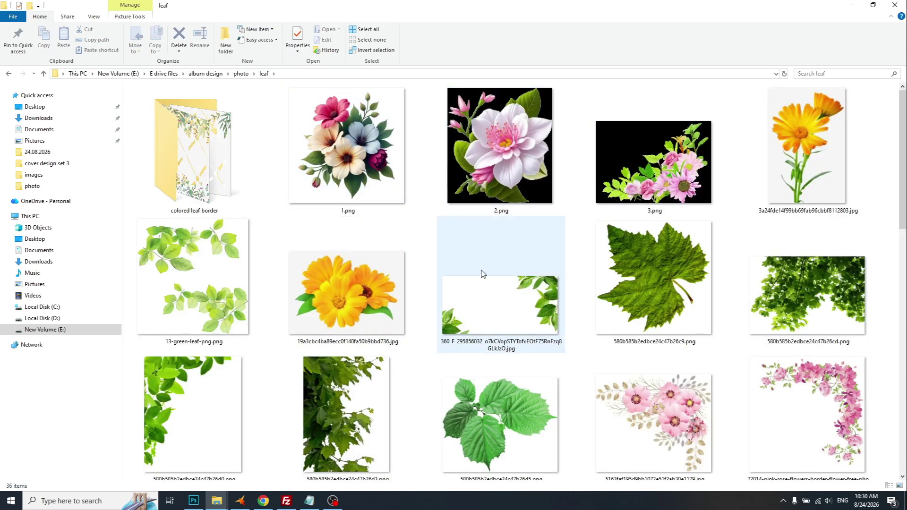
pyautogui.click(664, 208)
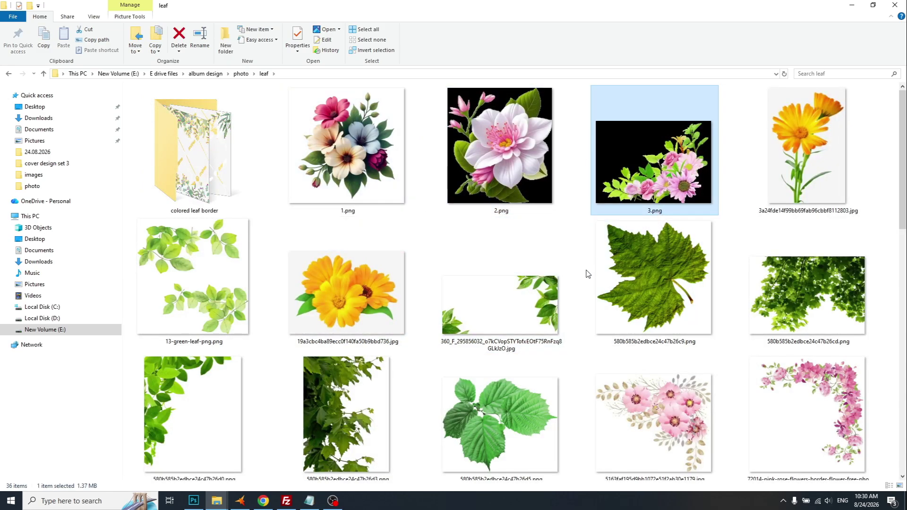
pyautogui.scroll(-3, 587, 274)
pyautogui.scroll(-5, 589, 277)
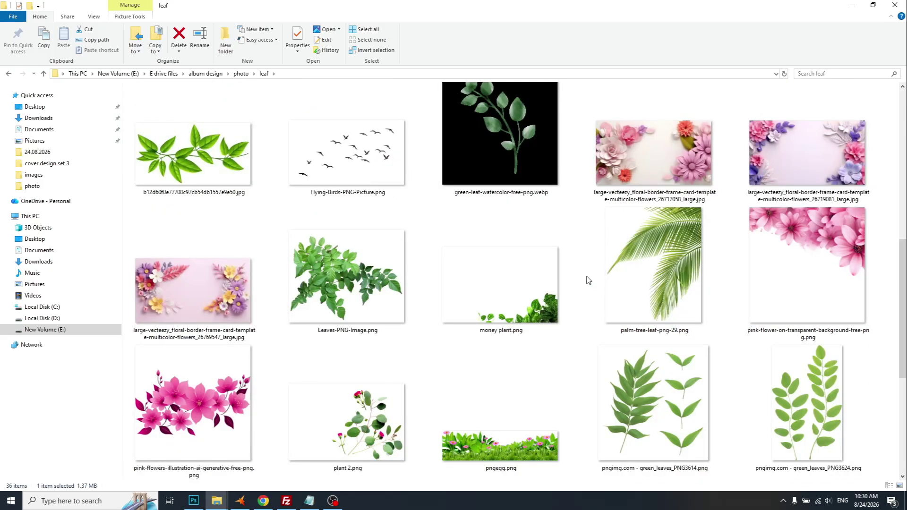
# Step: Insert palm-tree-leaf-png-29.png from the leaf folder into the Photoshop cover design
pyautogui.hotkey('alt', 'Tab')
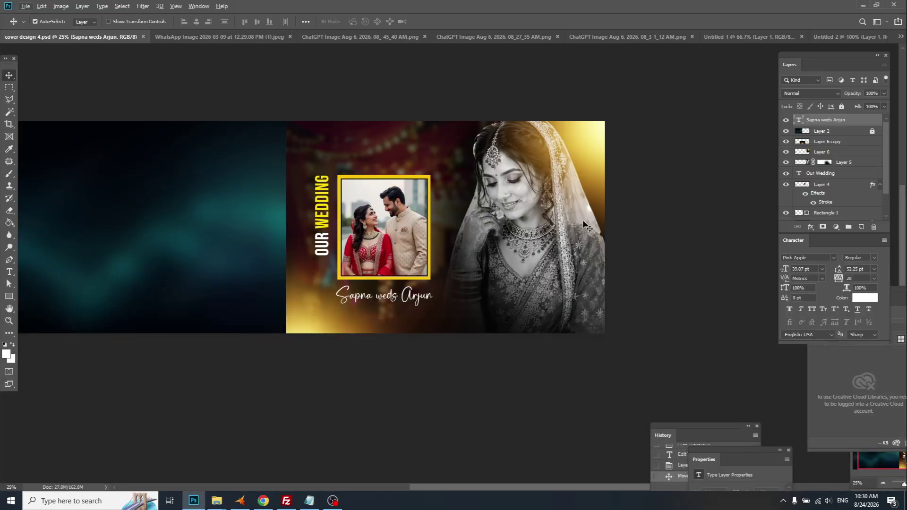
pyautogui.hotkey('alt', 'Tab')
pyautogui.click(677, 165)
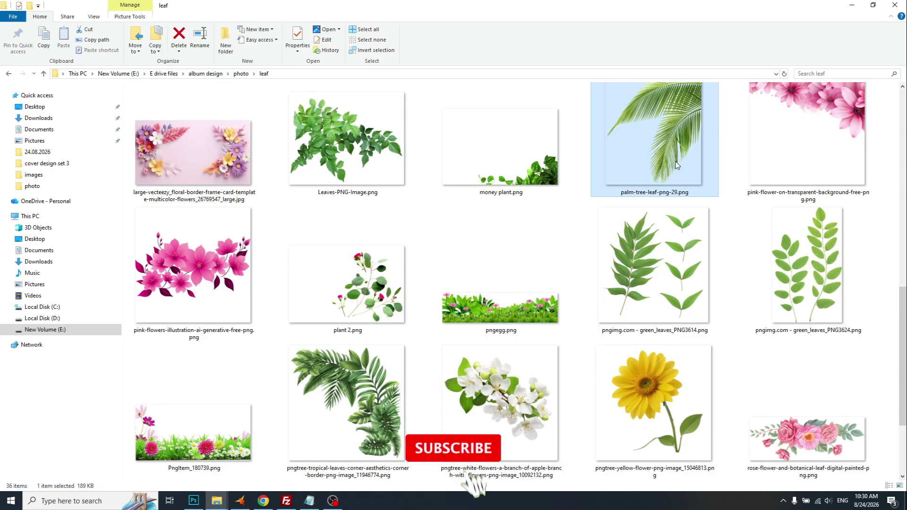
pyautogui.click(334, 165)
pyautogui.hotkey('alt', 'Tab')
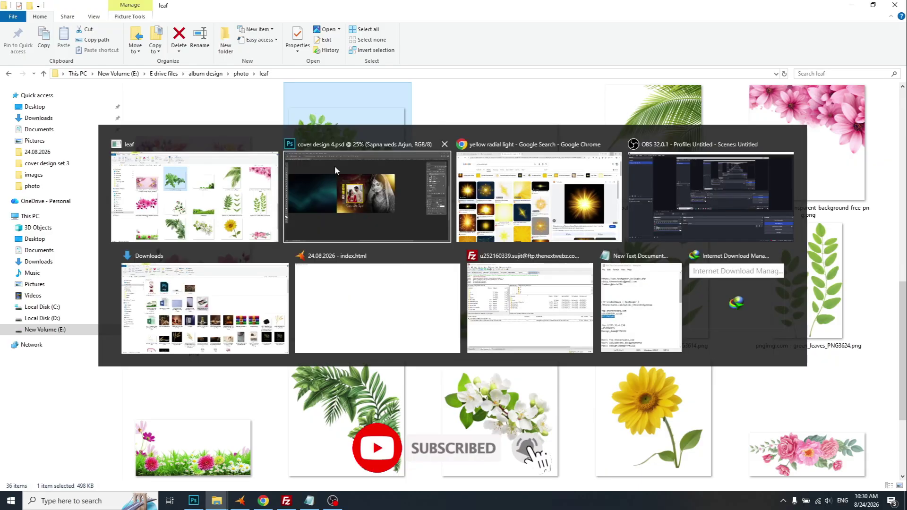
pyautogui.hotkey('alt', 'Tab')
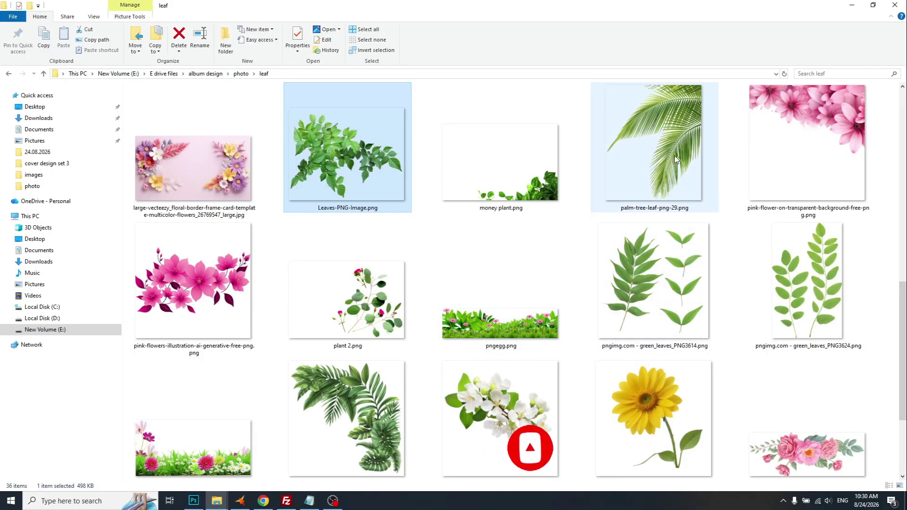
pyautogui.click(678, 182)
pyautogui.moveTo(671, 165); pyautogui.dragTo(302, 228)
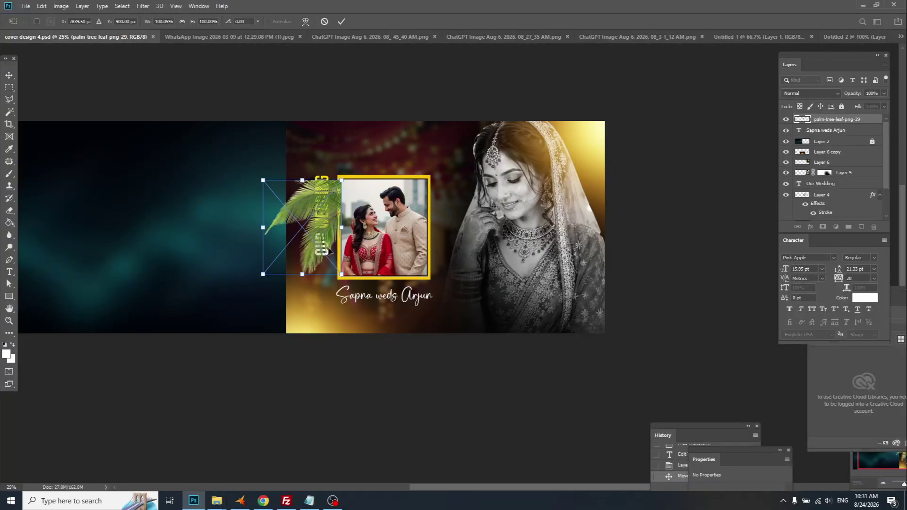
# Step: Scale the palm leaf to about 71%, move it to the cover's top edge at the panel divide and flip it horizontally
pyautogui.moveTo(339, 270); pyautogui.dragTo(319, 247)
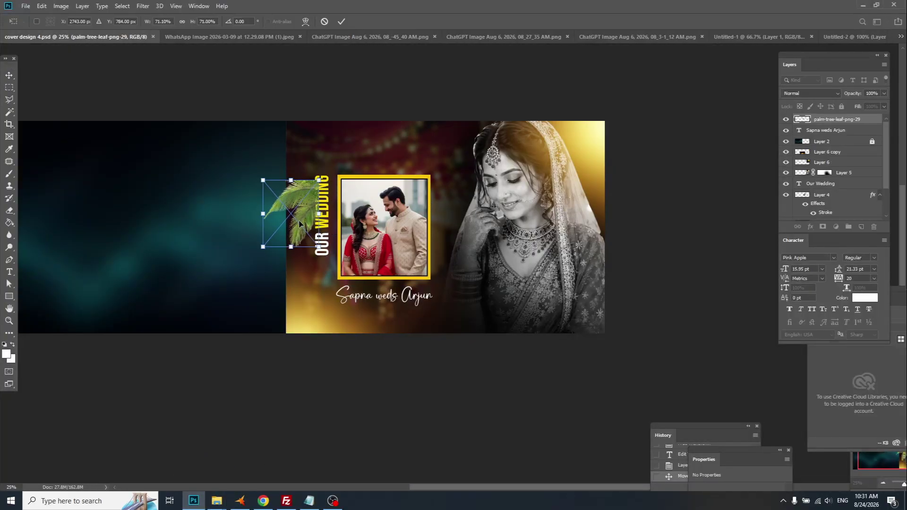
pyautogui.moveTo(295, 211); pyautogui.dragTo(295, 151)
pyautogui.rightClick(295, 152)
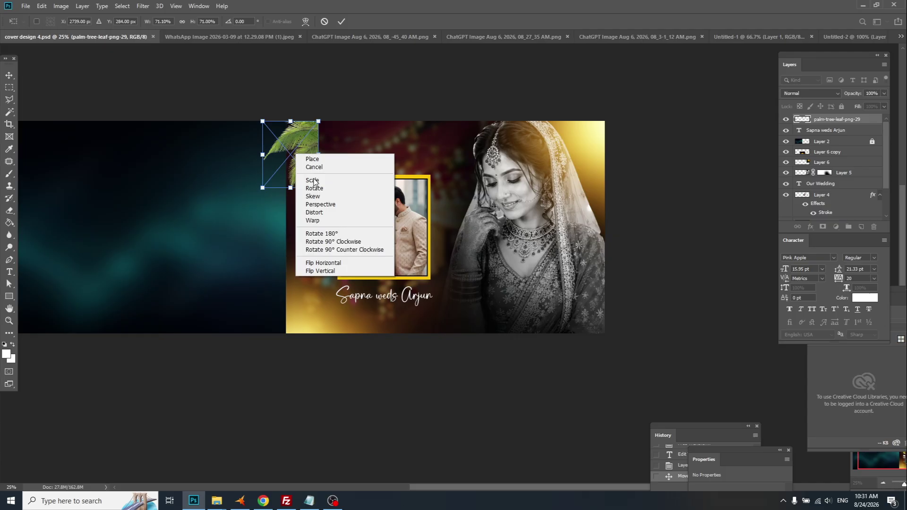
pyautogui.click(315, 261)
pyautogui.press('Return')
# Step: Move the palm leaf right so it sits flush in the upper-left corner of the wedding-lights panel
pyautogui.hotkey('ctrl', '+')
pyautogui.hotkey('ctrl', '+')
pyautogui.hotkey('ctrl', '+')
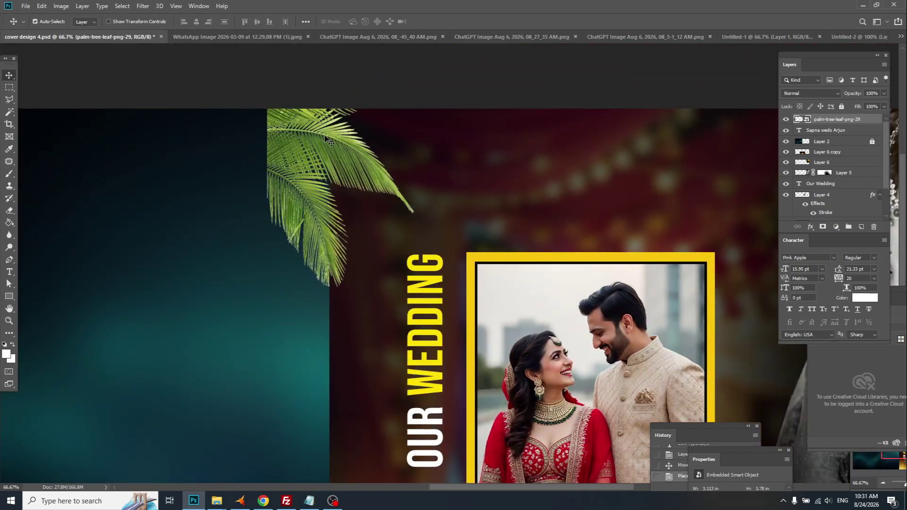
pyautogui.moveTo(325, 138); pyautogui.dragTo(389, 140)
# Step: Scale the palm leaf down to about 62%, keeping it anchored in the upper-left corner of the wedding-lights panel
pyautogui.hotkey('ctrl', '-')
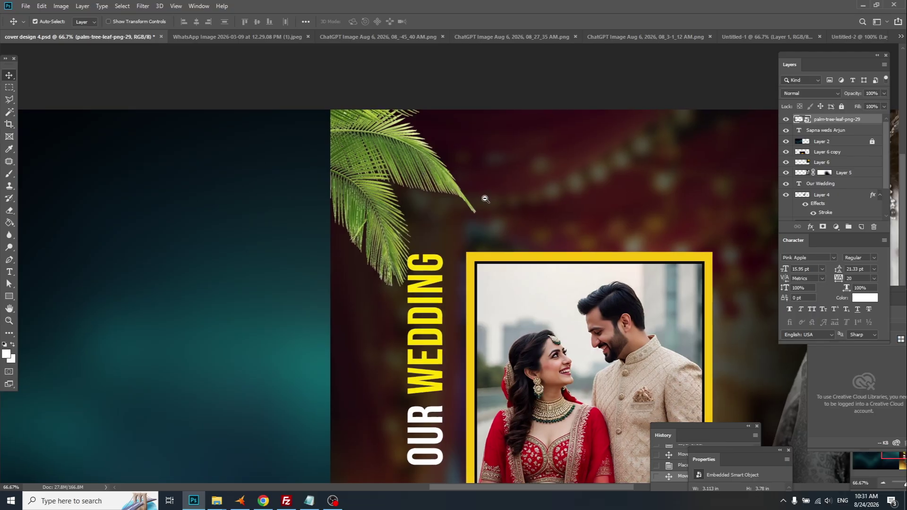
pyautogui.hotkey('ctrl', 't')
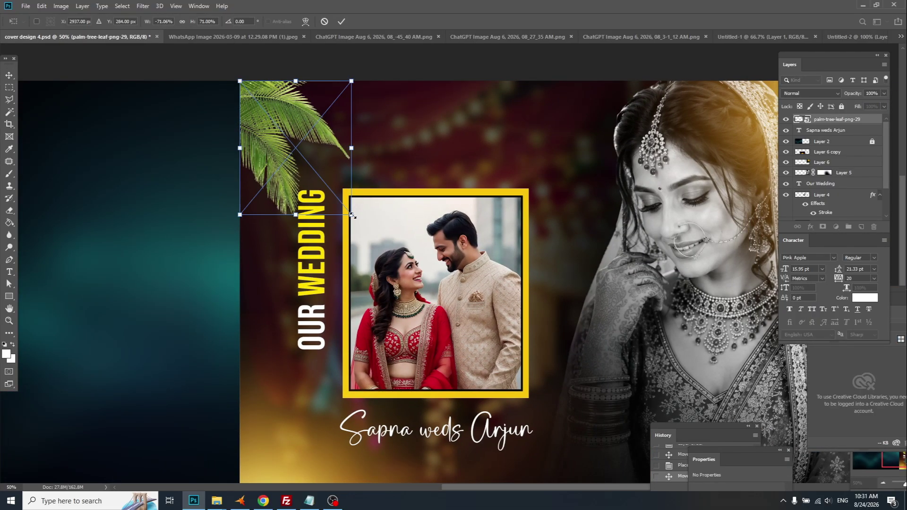
pyautogui.moveTo(352, 215); pyautogui.dragTo(342, 193)
pyautogui.press('Return')
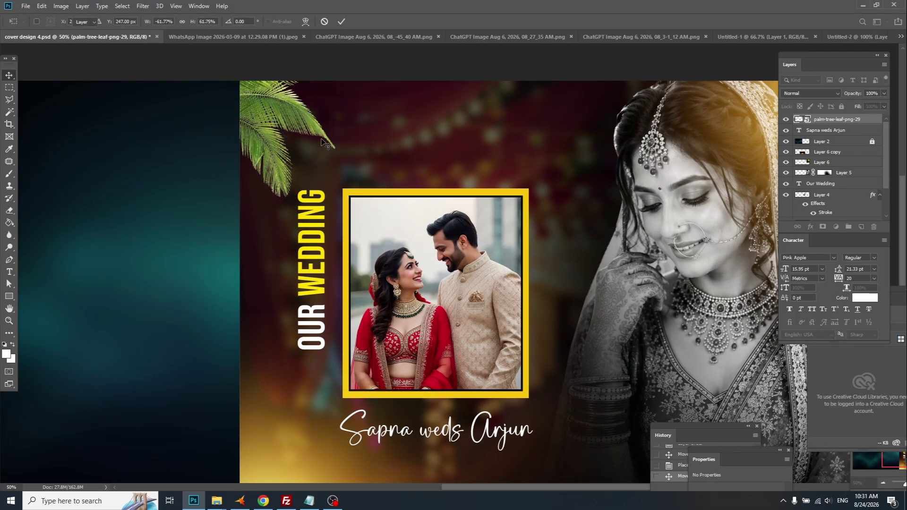
# Step: Tint the palm leaf golden with Color Balance midtone levels +64, 0, -33, and save the cover design
pyautogui.scroll(1, 378, 176)
pyautogui.hotkey('ctrl', 'b')
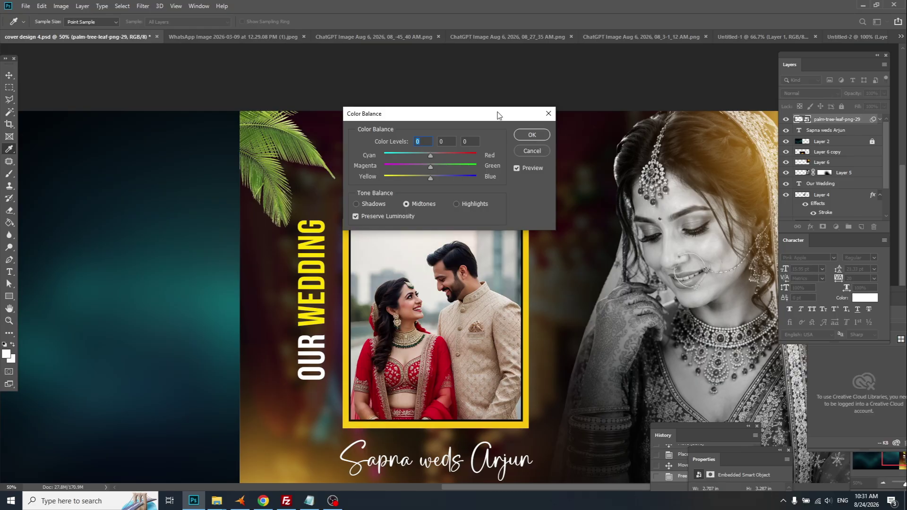
pyautogui.moveTo(498, 116); pyautogui.dragTo(581, 102)
pyautogui.moveTo(514, 165); pyautogui.dragTo(542, 144)
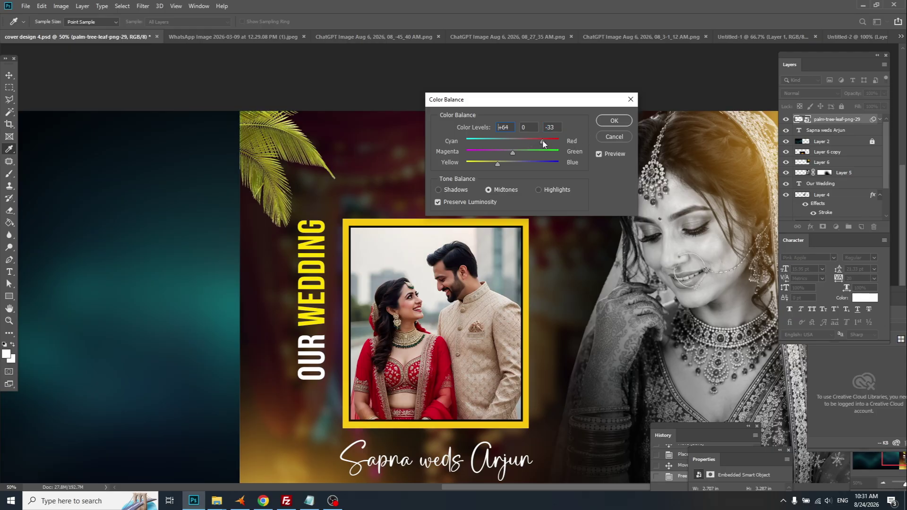
pyautogui.click(608, 123)
pyautogui.press('v')
pyautogui.scroll(-2, 670, 222)
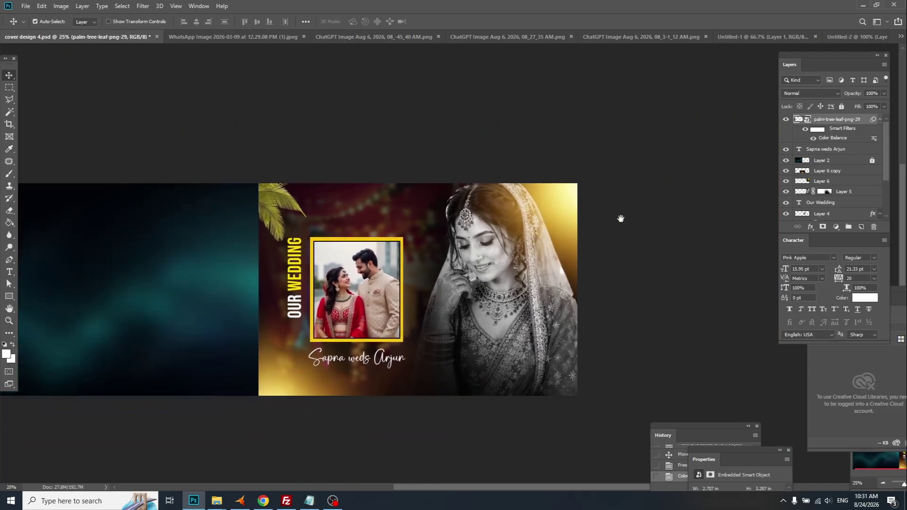
pyautogui.hotkey('ctrl', 's')
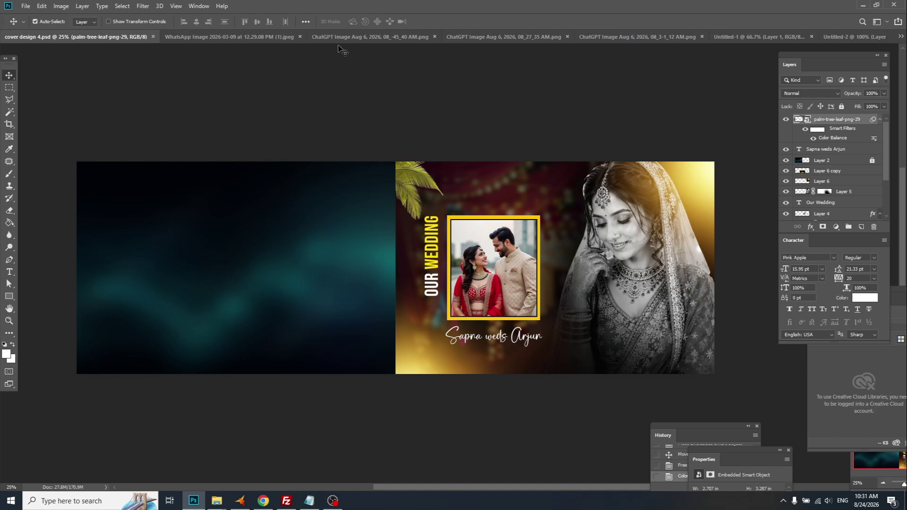
# Step: Bring the couple cutout from ChatGPT Image Aug 6, 2026, 08_3-1_12 AM.png into the cover's teal panel
pyautogui.click(377, 37)
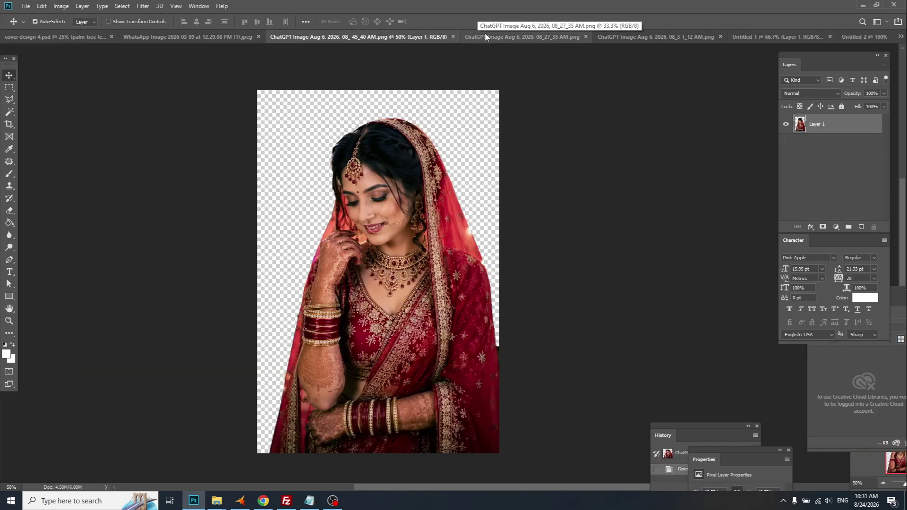
pyautogui.click(484, 37)
pyautogui.click(625, 37)
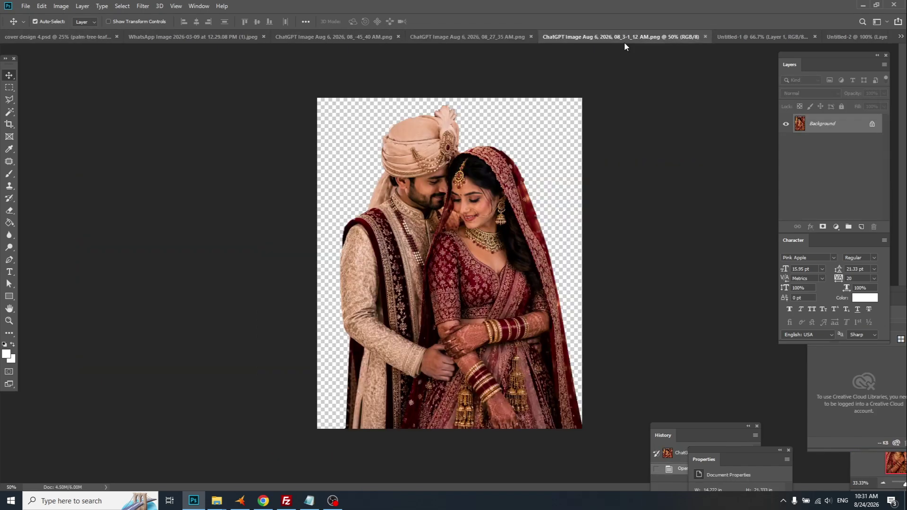
pyautogui.moveTo(434, 171); pyautogui.dragTo(325, 350)
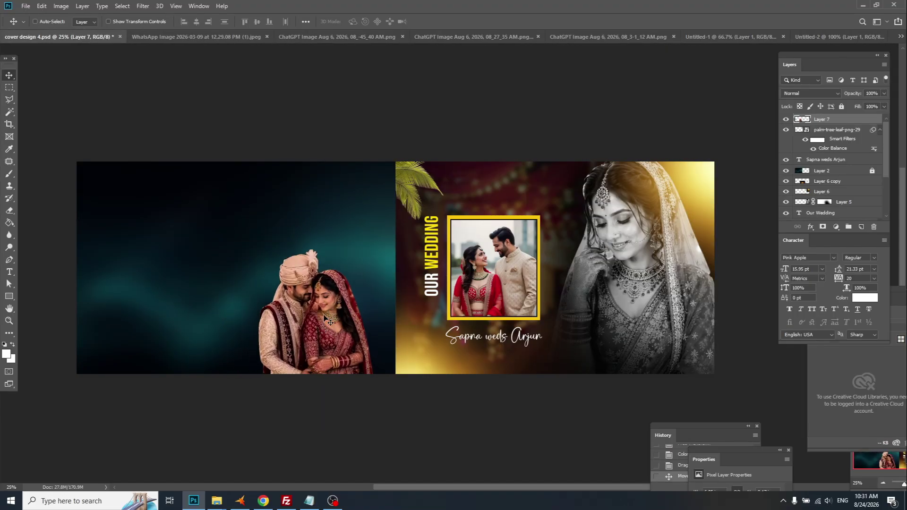
# Step: Enlarge the couple cutout to about 130% and position it in the right part of the teal panel
pyautogui.hotkey('ctrl', 't')
pyautogui.moveTo(257, 247); pyautogui.dragTo(281, 265)
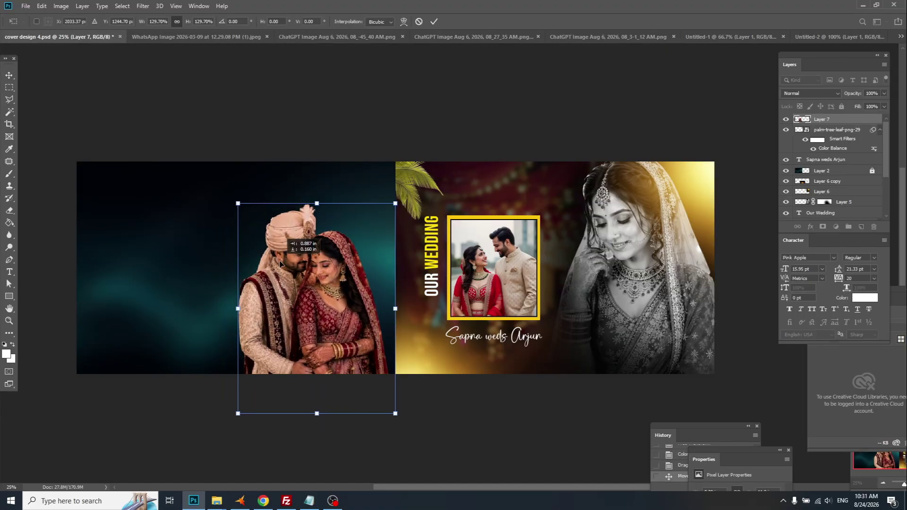
pyautogui.press('Return')
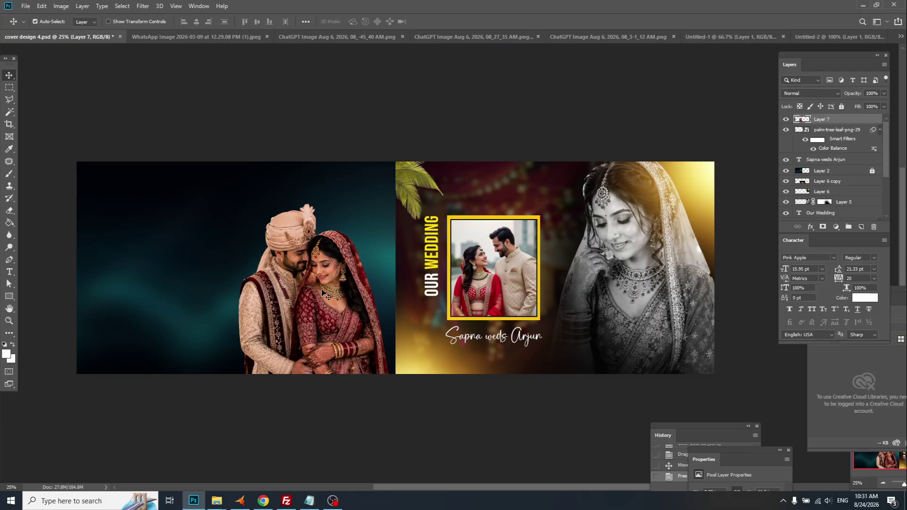
# Step: Brighten the couple cutout with Levels, using midtone input 1.26 and white input 226, and inspect it up close
pyautogui.hotkey('ctrl', 'l')
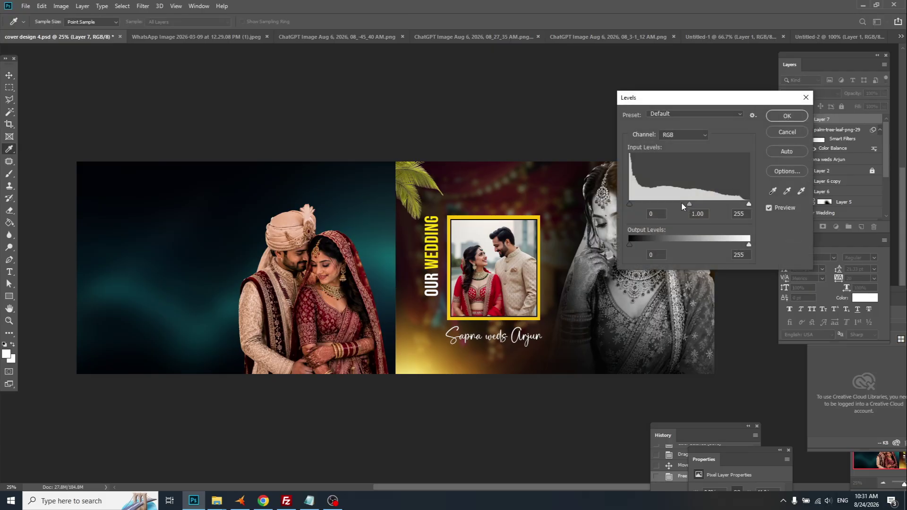
pyautogui.moveTo(690, 204); pyautogui.dragTo(682, 207)
pyautogui.moveTo(741, 205); pyautogui.dragTo(736, 205)
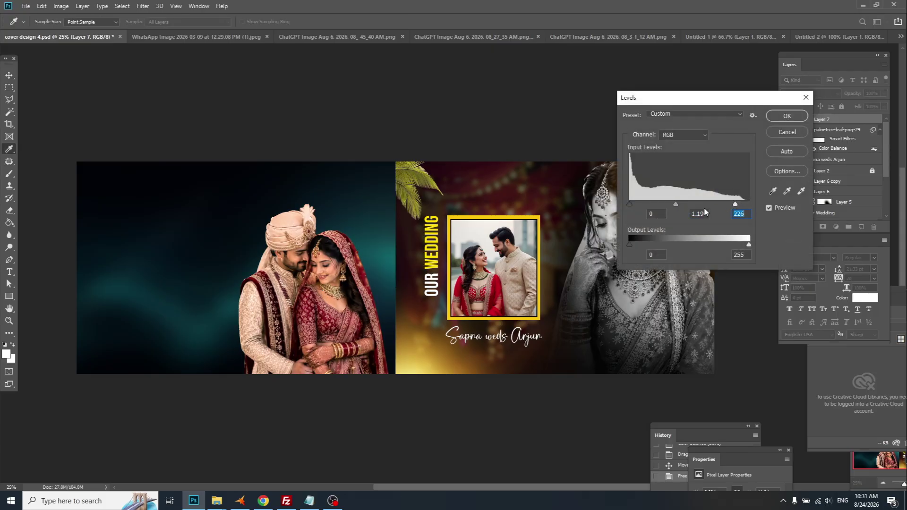
pyautogui.moveTo(674, 208); pyautogui.dragTo(675, 205)
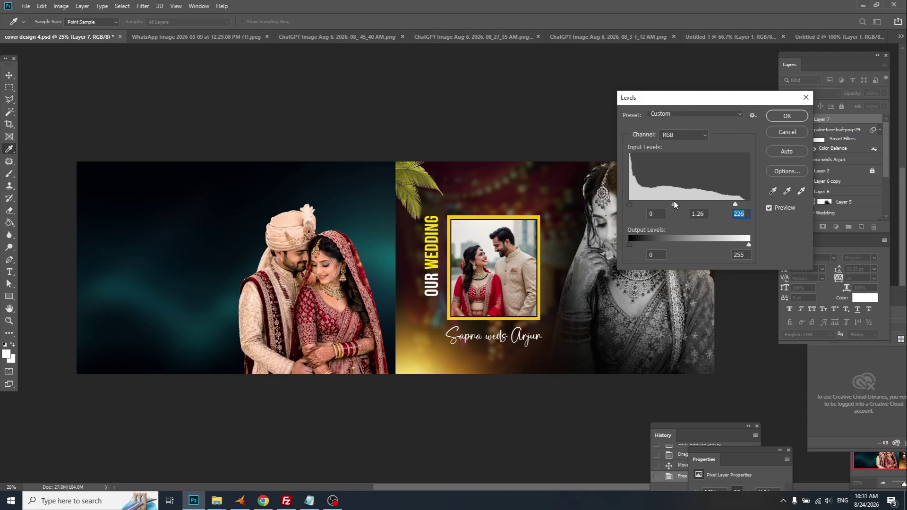
pyautogui.click(787, 116)
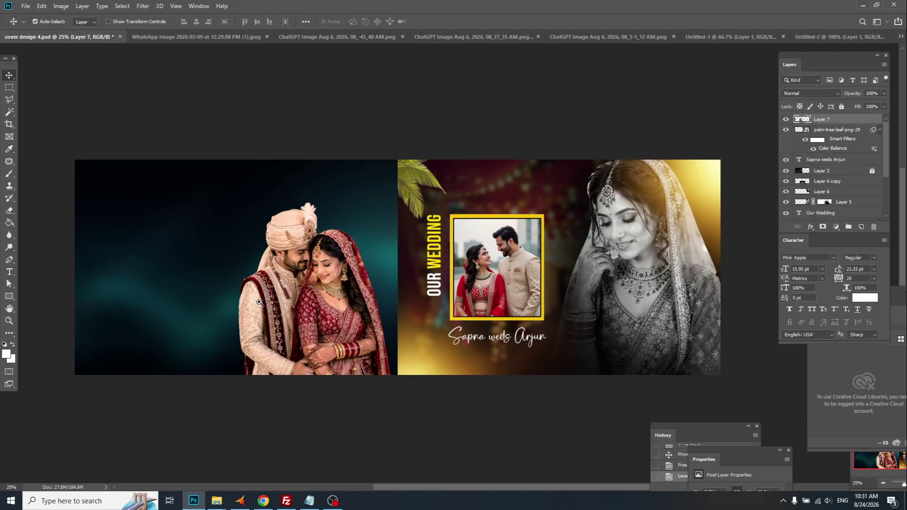
pyautogui.scroll(3, 385, 282)
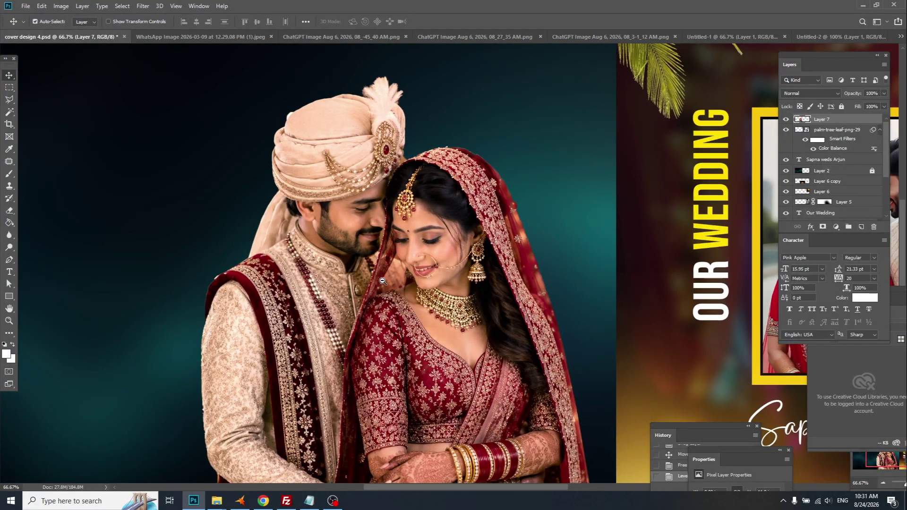
pyautogui.scroll(-3, 381, 281)
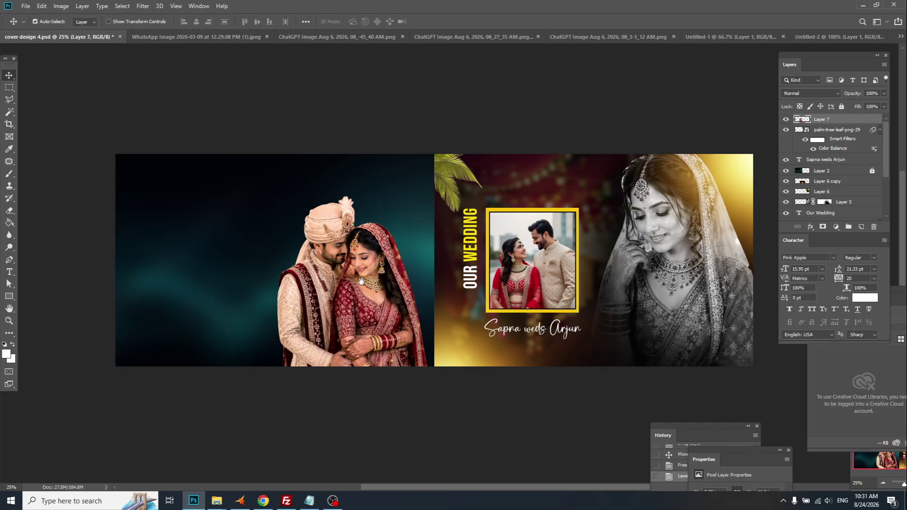
# Step: Copy the bride portrait from ChatGPT Image Aug 6, 2026, 08_27_35 AM.png and move the couple cutout to the teal panel's left side
pyautogui.click(563, 38)
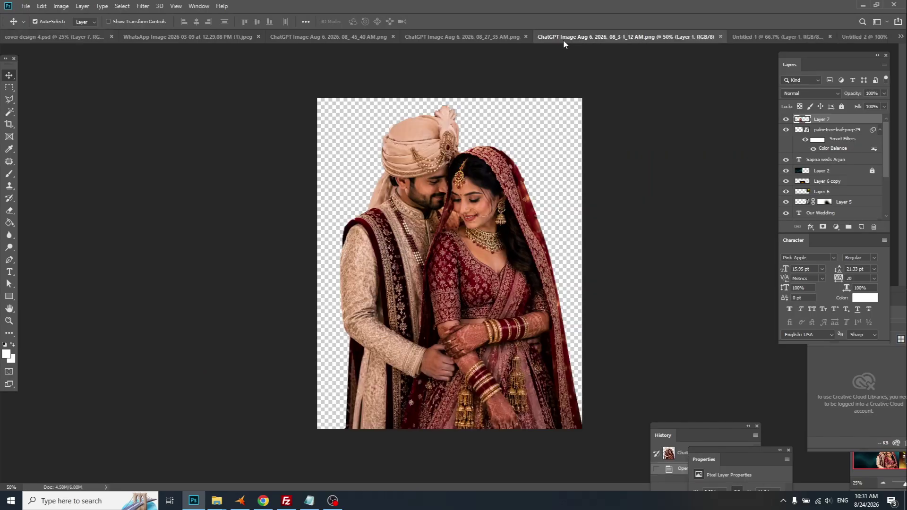
pyautogui.click(518, 39)
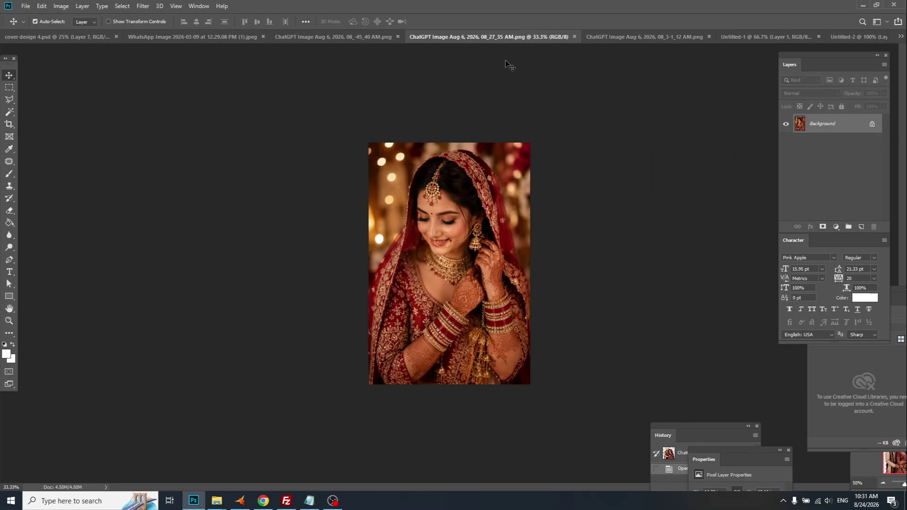
pyautogui.click(48, 36)
pyautogui.moveTo(194, 277)
pyautogui.mouseDown()
pyautogui.moveTo(339, 277)
pyautogui.moveTo(203, 278)
pyautogui.mouseUp()
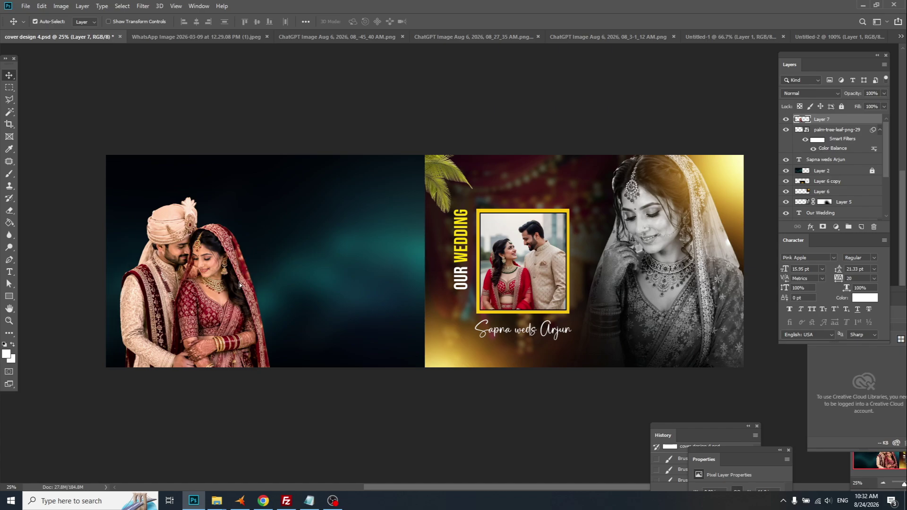
# Step: Paste the bride portrait directly above the teal background layer, enlarge it to about 150% and fit it against the panel divide
pyautogui.rightClick(352, 244)
pyautogui.click(386, 259)
pyautogui.hotkey('ctrl', 'v')
pyautogui.hotkey('ctrl', 't')
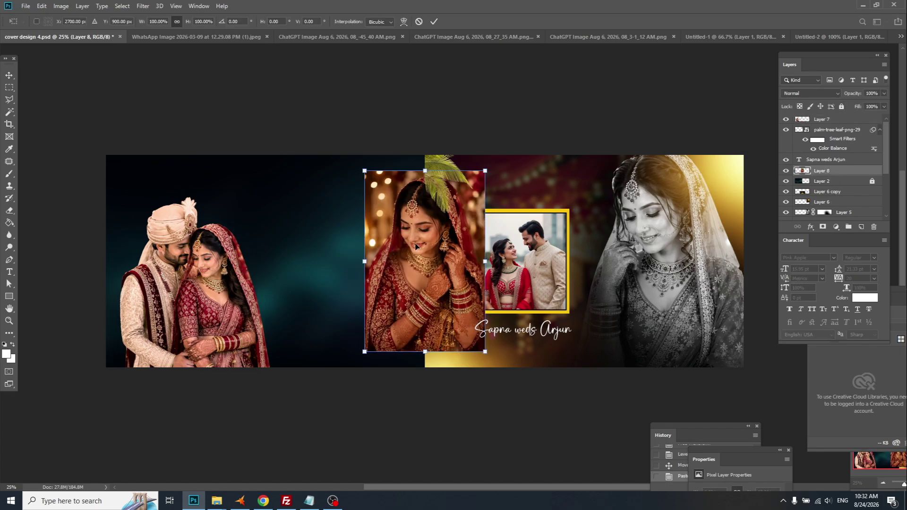
pyautogui.moveTo(367, 343); pyautogui.dragTo(241, 388)
pyautogui.moveTo(321, 309); pyautogui.dragTo(321, 310)
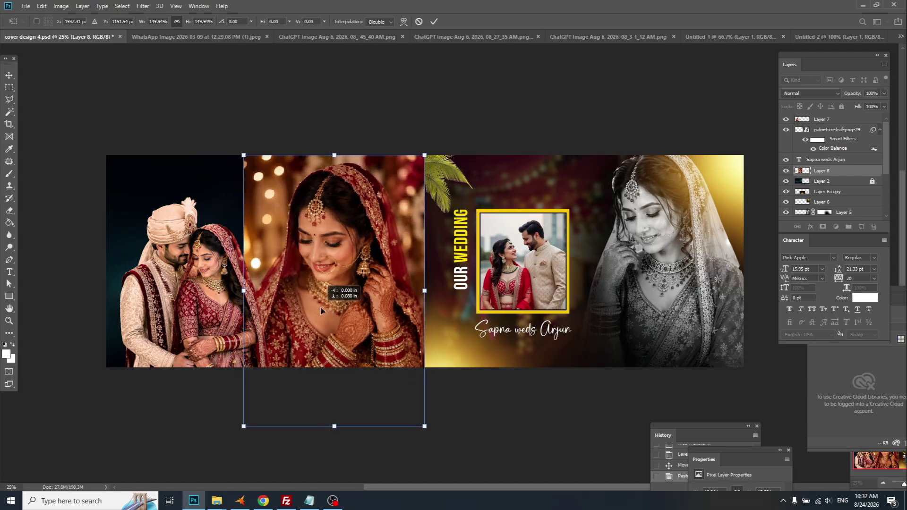
pyautogui.press('Return')
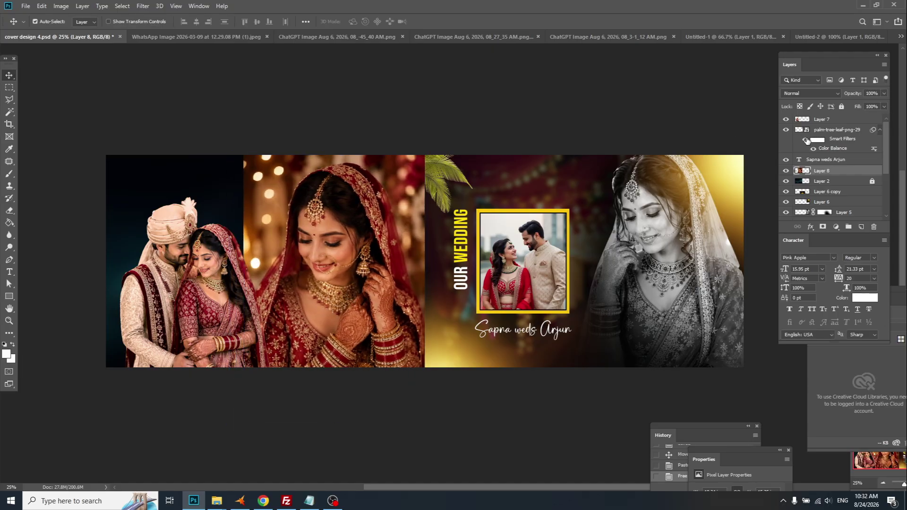
# Step: Brighten the bride portrait with Levels, lowering the white input level to 239
pyautogui.hotkey('ctrl', 'l')
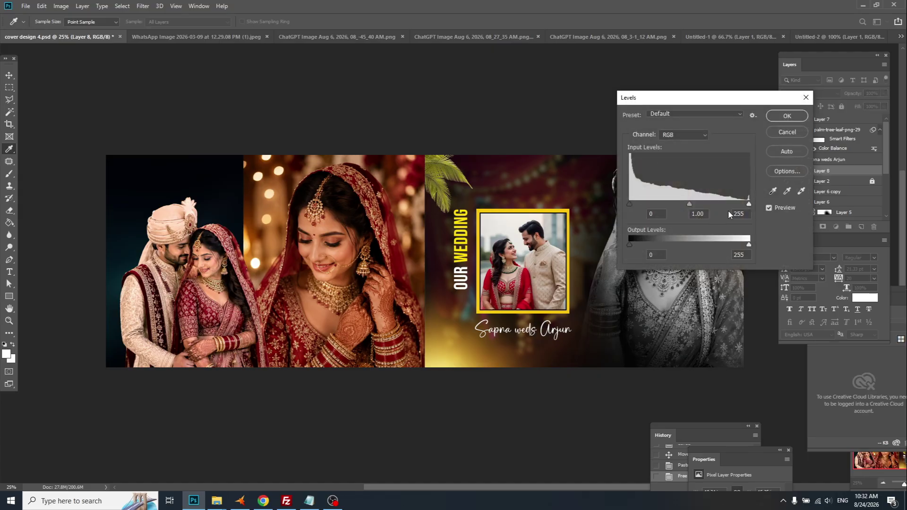
pyautogui.moveTo(749, 205); pyautogui.dragTo(740, 204)
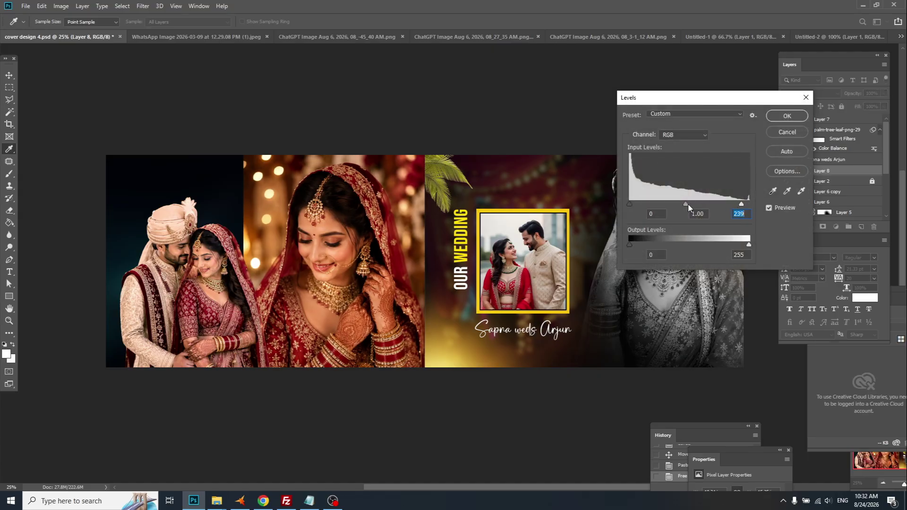
pyautogui.click(786, 119)
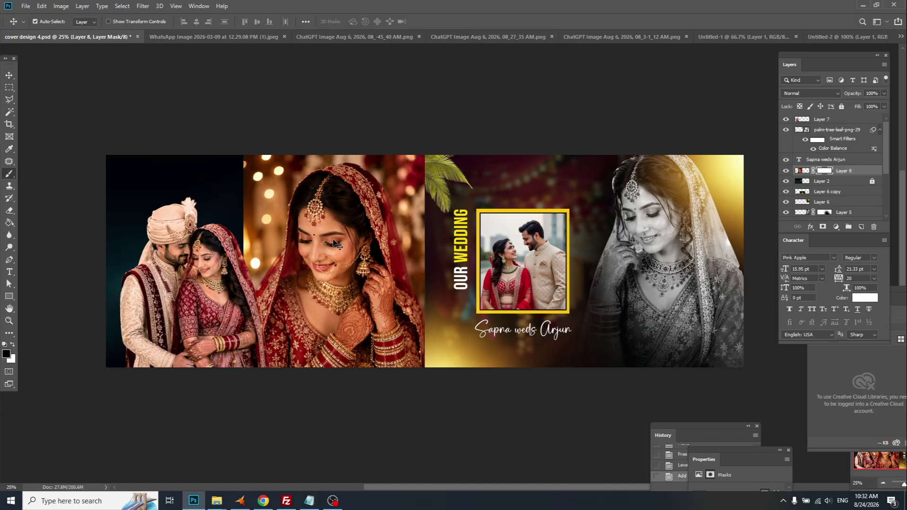
# Step: Mask the bride portrait and paint black with a large soft brush, reduced to 1100 px, to blend its edges into the teal background
pyautogui.press('b')
pyautogui.moveTo(182, 146)
pyautogui.mouseDown()
pyautogui.moveTo(175, 278)
pyautogui.moveTo(196, 152)
pyautogui.moveTo(214, 252)
pyautogui.moveTo(198, 224)
pyautogui.moveTo(210, 161)
pyautogui.moveTo(177, 255)
pyautogui.moveTo(208, 170)
pyautogui.moveTo(187, 175)
pyautogui.mouseUp()
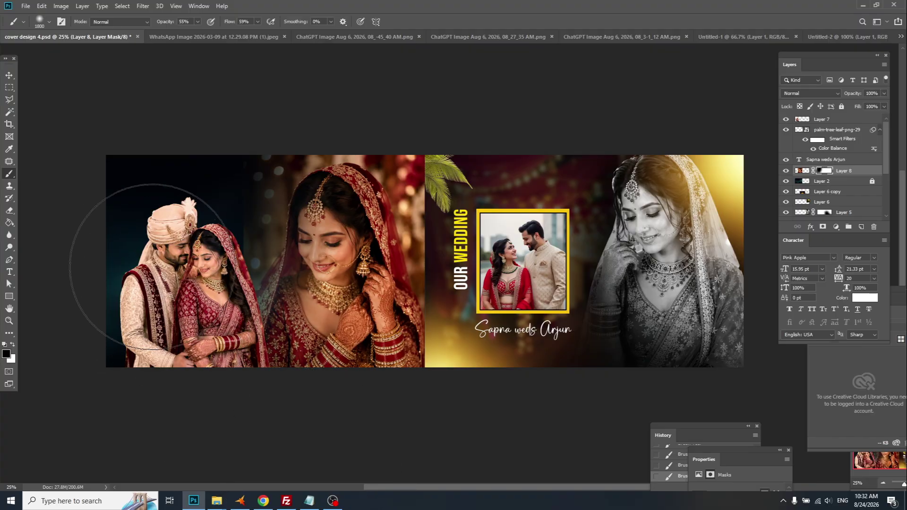
pyautogui.moveTo(152, 267)
pyautogui.mouseDown()
pyautogui.moveTo(193, 322)
pyautogui.moveTo(334, 441)
pyautogui.mouseUp()
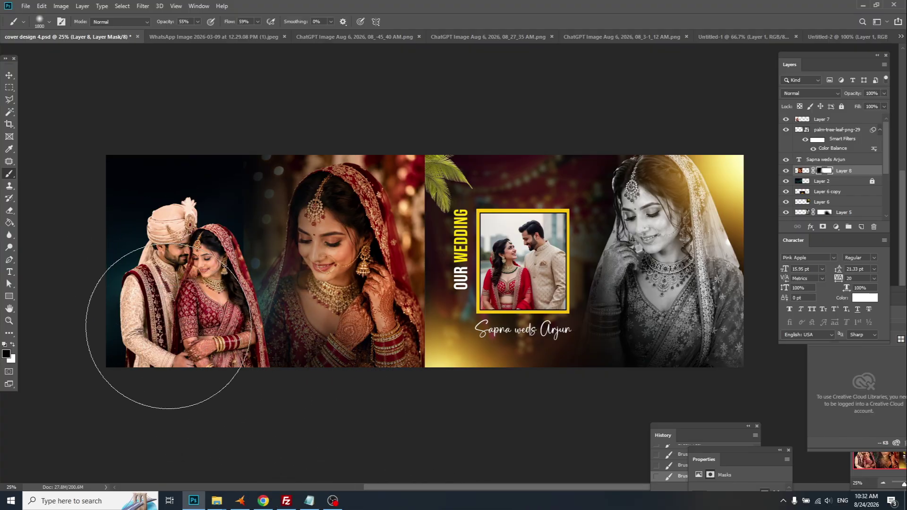
pyautogui.press('[')
pyautogui.press('[')
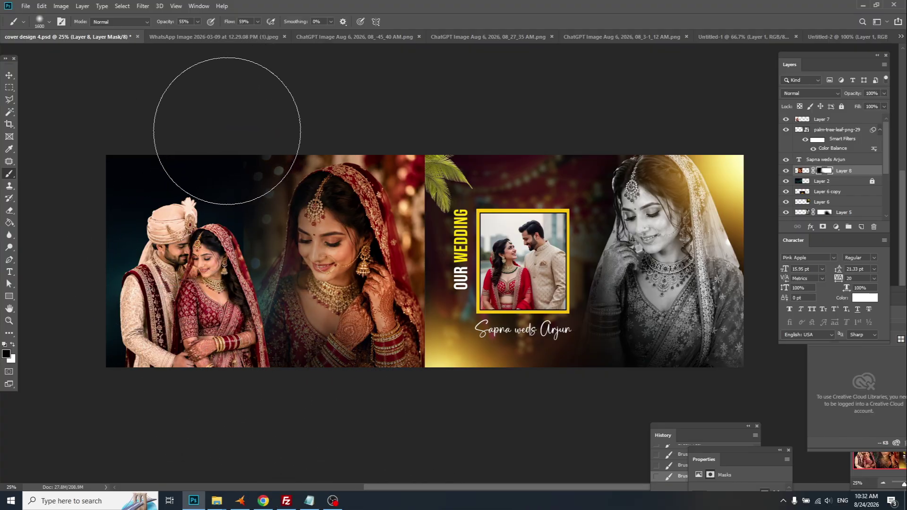
pyautogui.press('[')
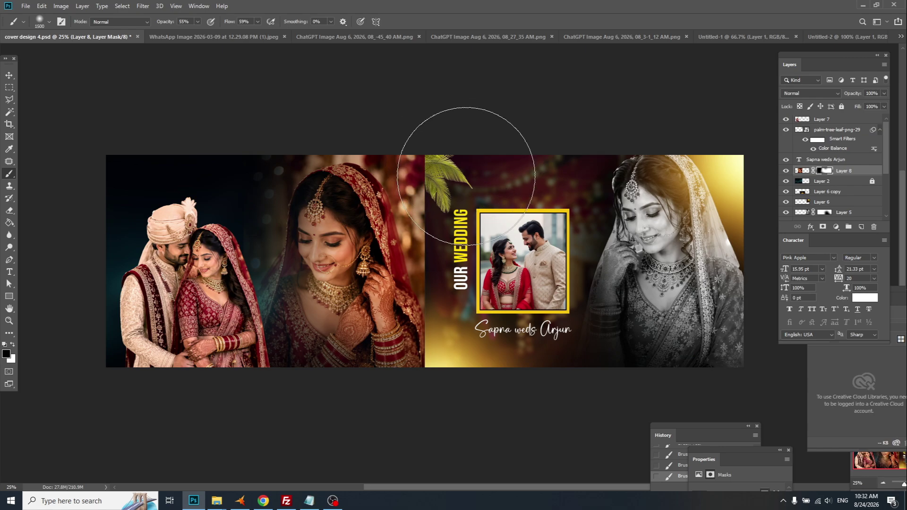
pyautogui.press('[')
pyautogui.press('[')
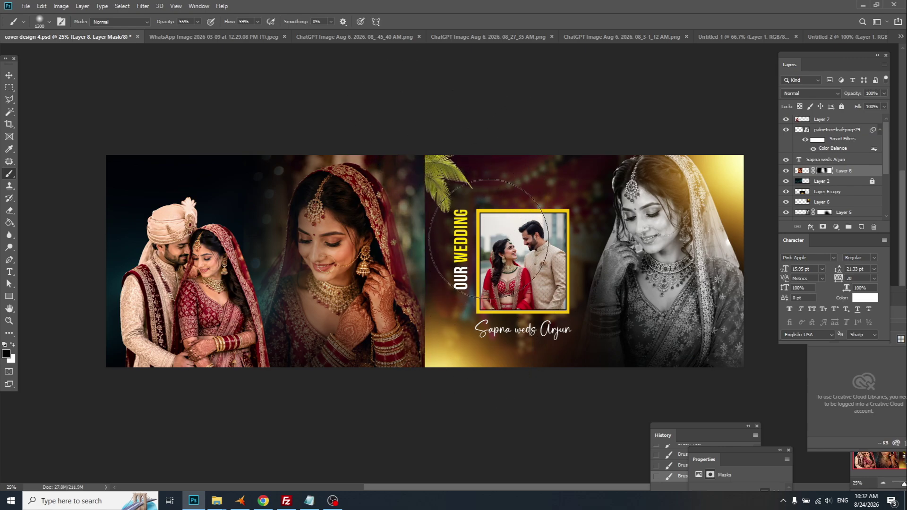
pyautogui.press('[')
pyautogui.press('[')
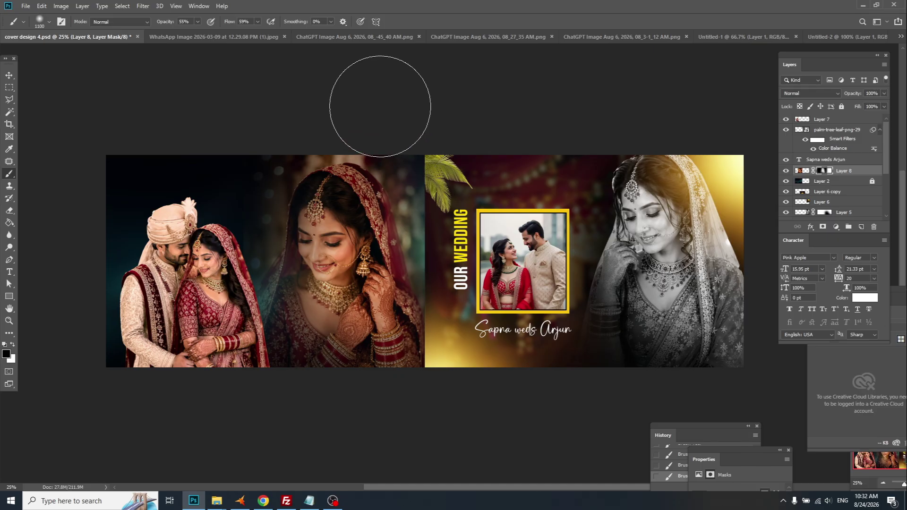
pyautogui.press('v')
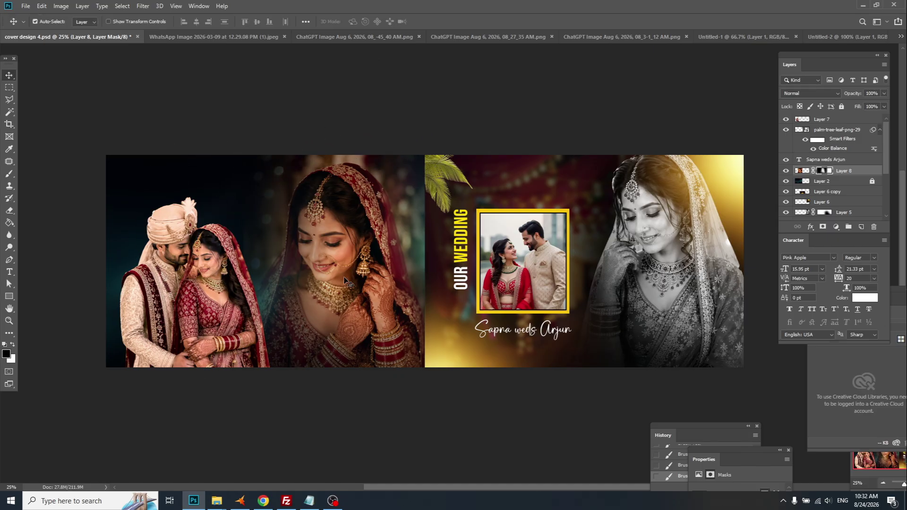
pyautogui.click(801, 171)
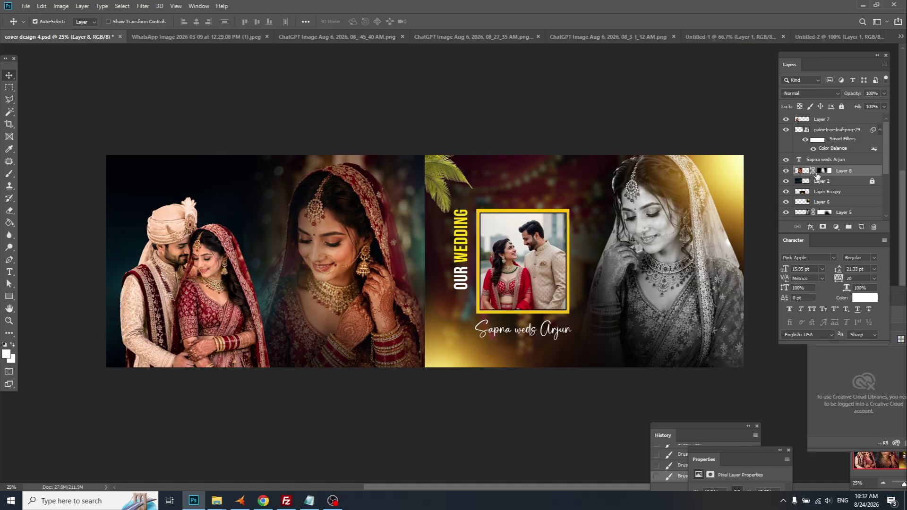
# Step: Desaturate the bride portrait on the teal panel with Hue/Saturation, lowering the saturation to about -94
pyautogui.hotkey('ctrl', 'u')
pyautogui.moveTo(437, 52); pyautogui.dragTo(660, 55)
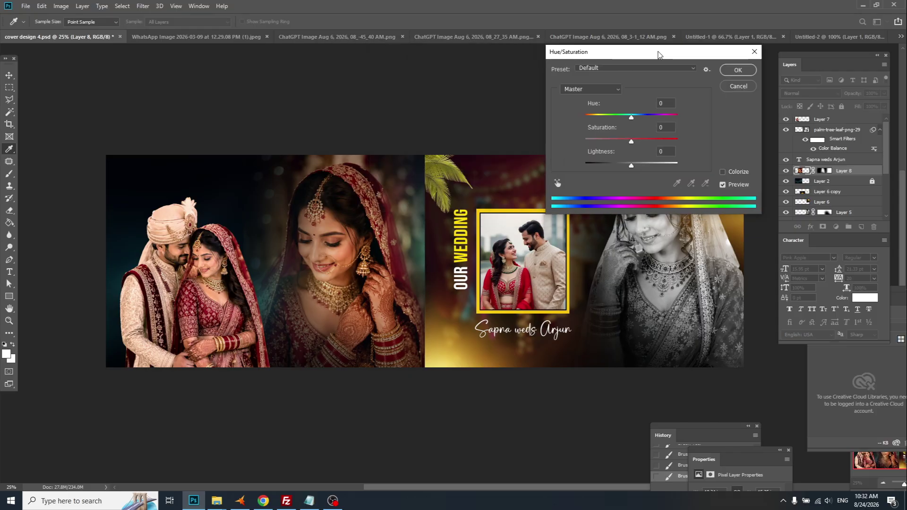
pyautogui.moveTo(629, 143); pyautogui.dragTo(587, 141)
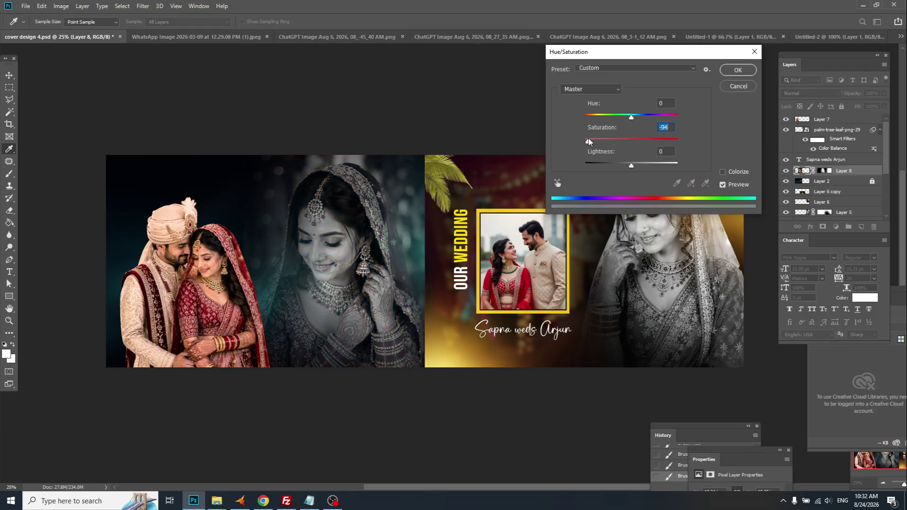
pyautogui.click(739, 70)
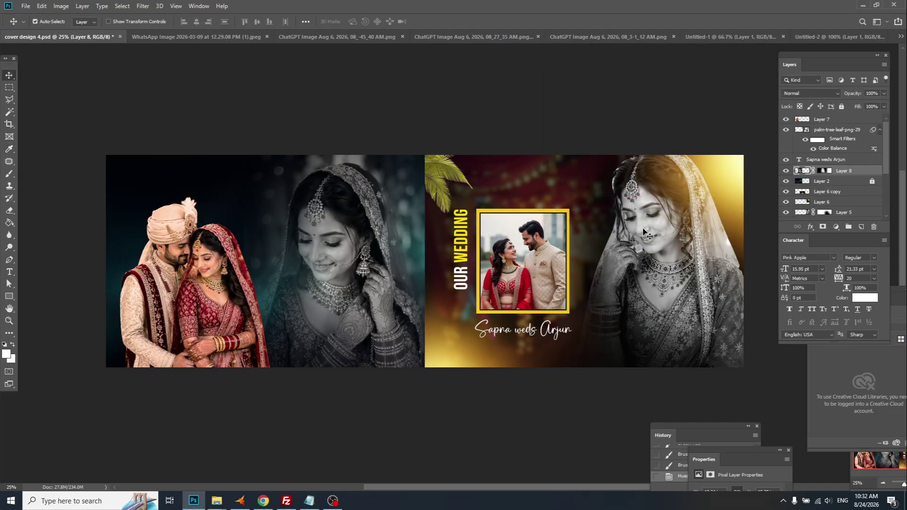
# Step: Brighten the black-and-white bride portrait with Levels, lowering the white input level to about 226, and save the document
pyautogui.hotkey('ctrl', 'l')
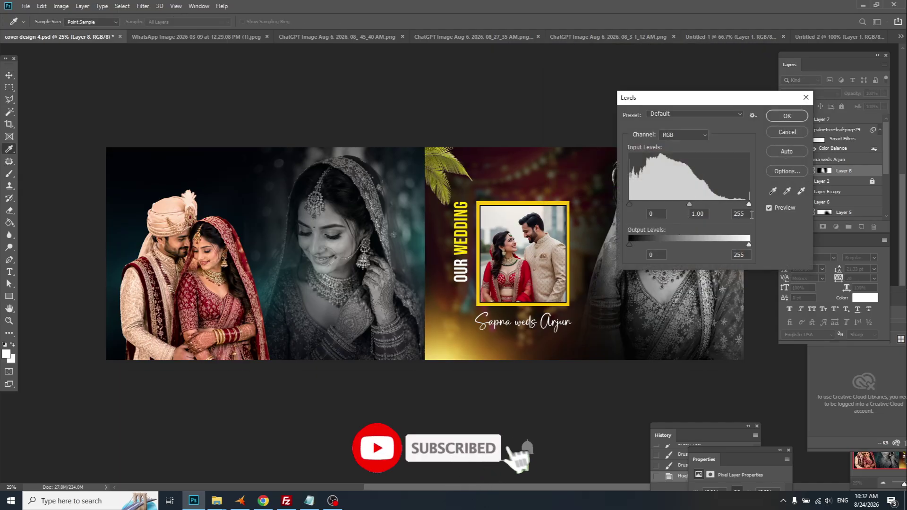
pyautogui.moveTo(749, 204); pyautogui.dragTo(730, 206)
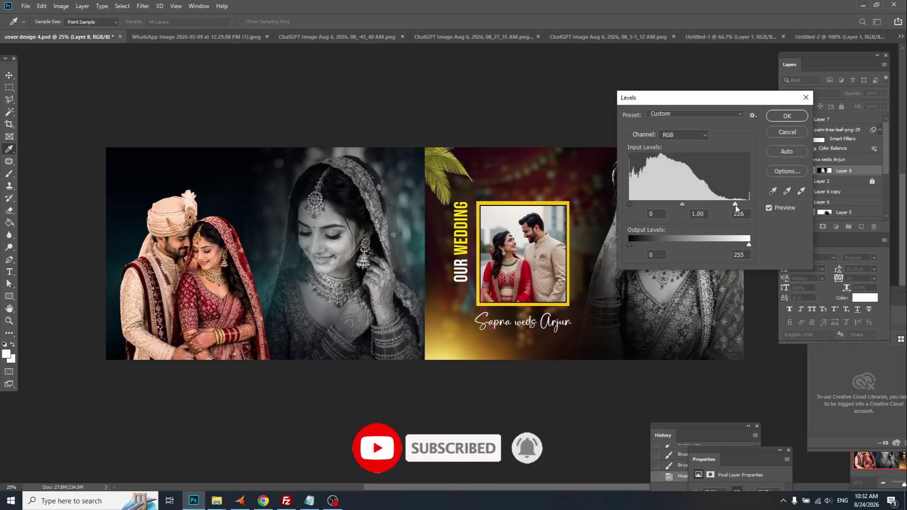
pyautogui.press('Return')
pyautogui.hotkey('ctrl', 's')
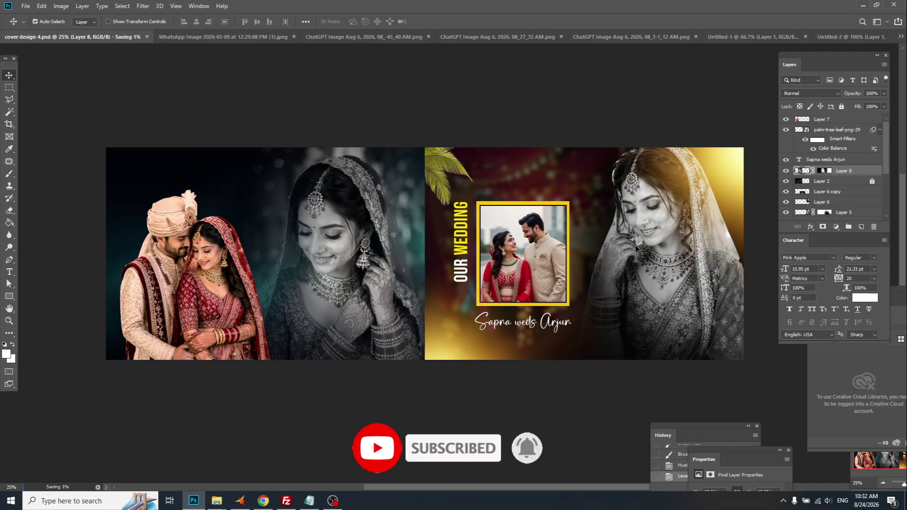
# Step: Duplicate the golden glow onto the teal panel's upper-left corner and place the copy above the palm leaf layer
pyautogui.moveTo(718, 170); pyautogui.dragTo(159, 178)
pyautogui.moveTo(825, 206); pyautogui.dragTo(823, 125)
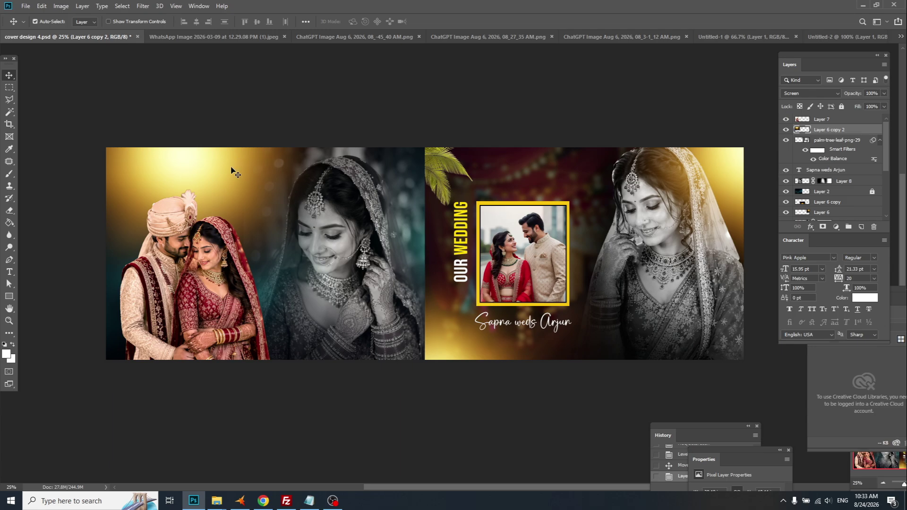
pyautogui.moveTo(231, 170); pyautogui.dragTo(142, 152)
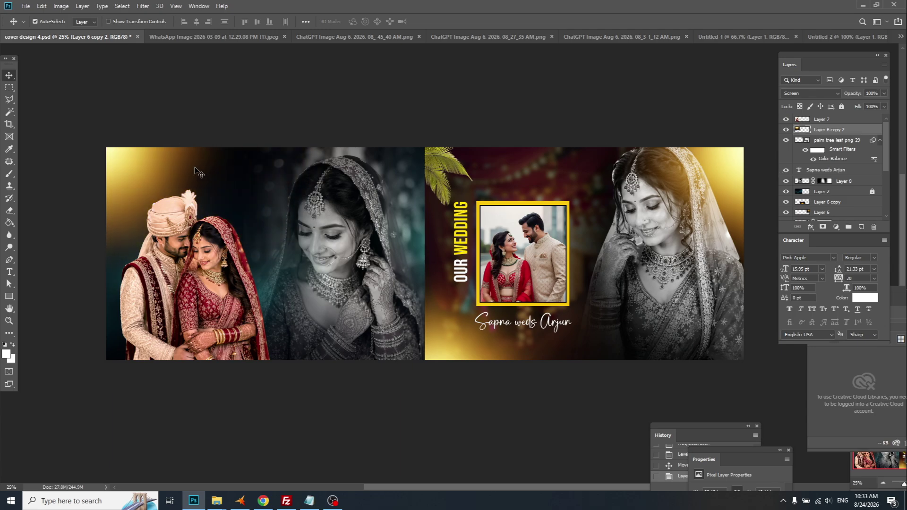
# Step: Scale the copied glow to about 65%, refit it in the teal panel's upper-left corner and set its opacity to 62%
pyautogui.hotkey('ctrl', 't')
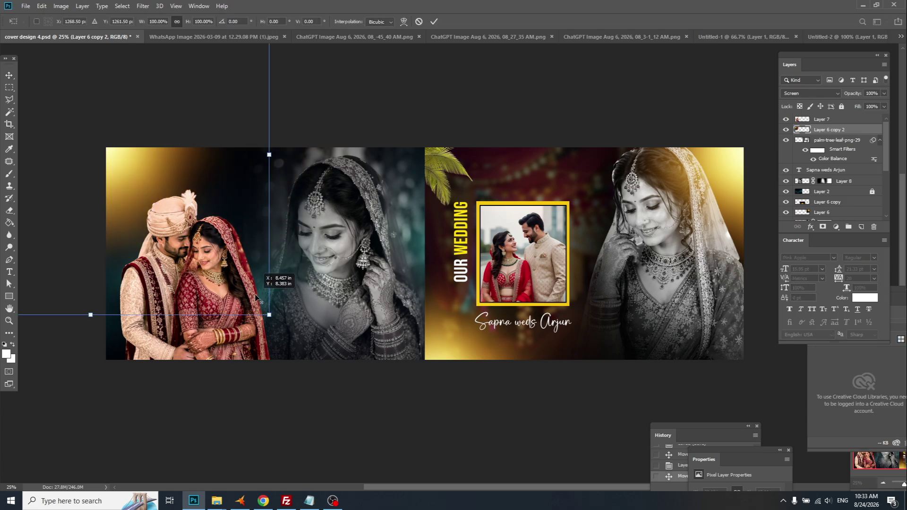
pyautogui.moveTo(256, 297); pyautogui.dragTo(211, 258)
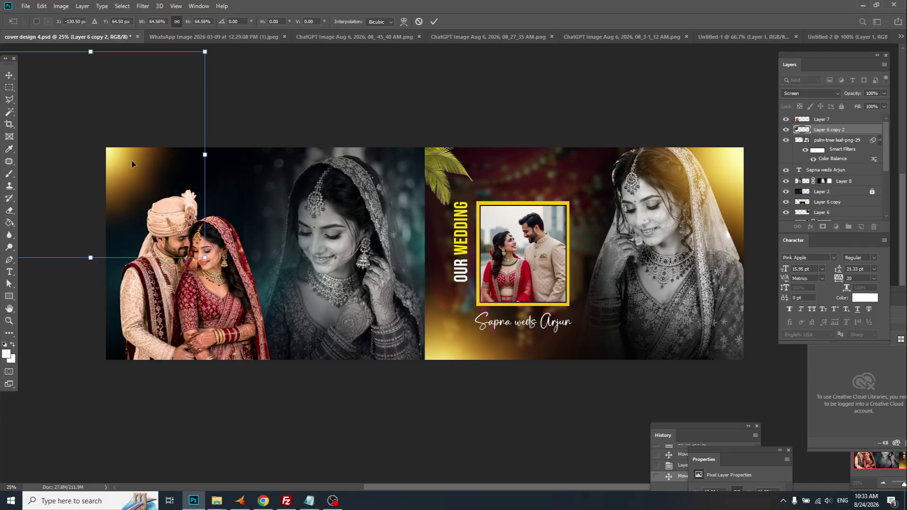
pyautogui.moveTo(141, 169); pyautogui.dragTo(158, 175)
pyautogui.press('Return')
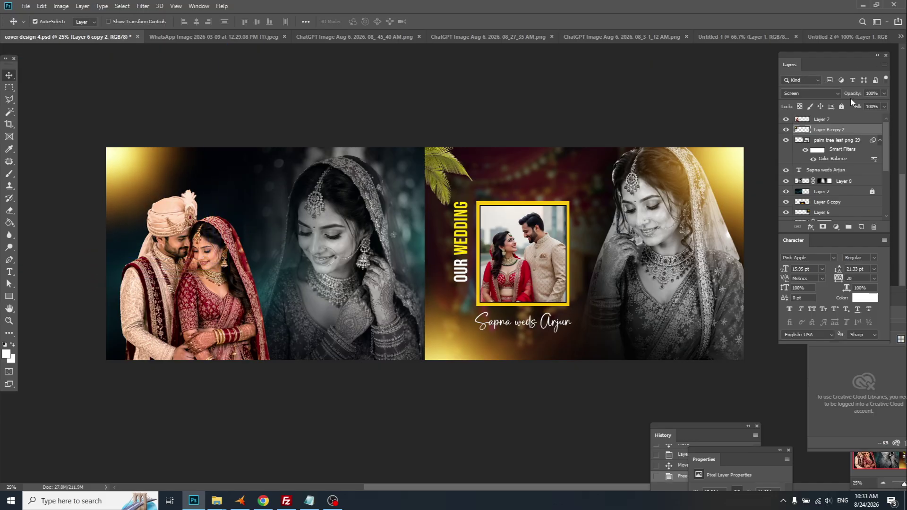
pyautogui.moveTo(846, 94); pyautogui.dragTo(851, 93)
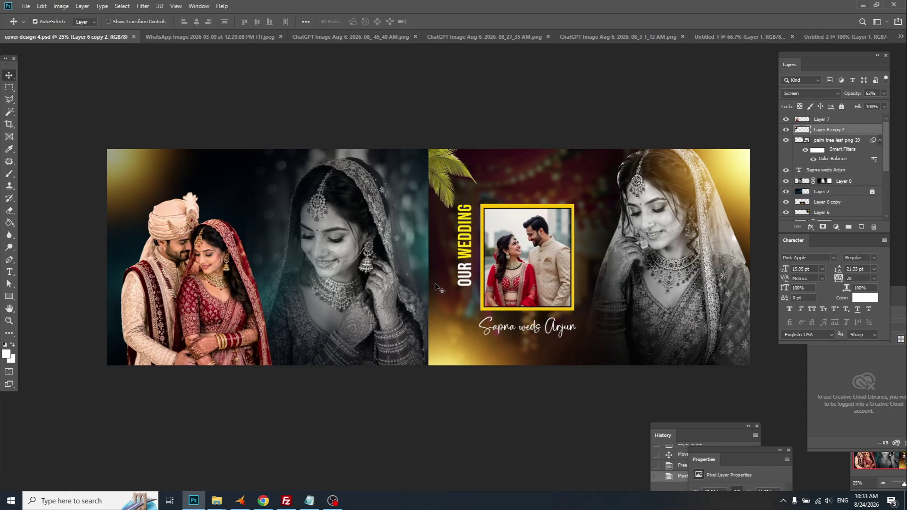
# Step: Review the two-panel cover in full-screen view, examining the portraits, framed photo, text and glows up close and as a whole
pyautogui.press('f')
pyautogui.press('f')
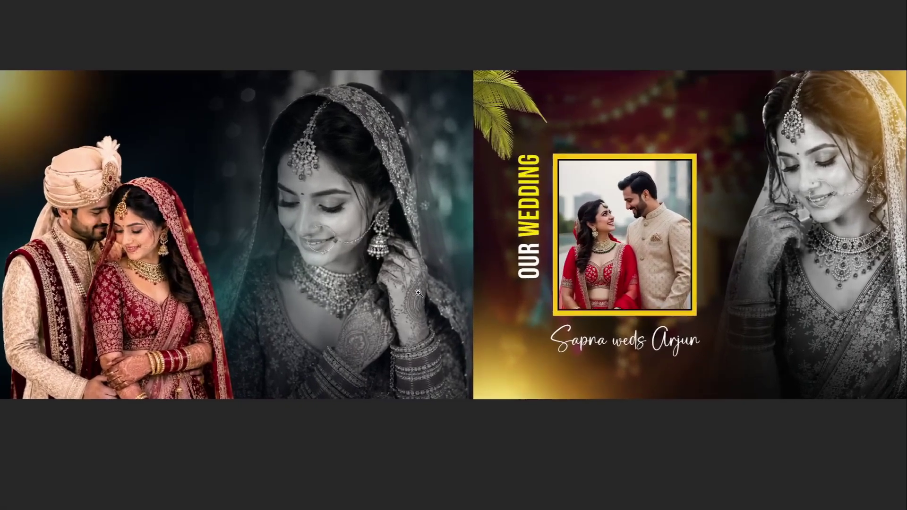
pyautogui.click(419, 294)
pyautogui.moveTo(477, 280); pyautogui.dragTo(521, 273)
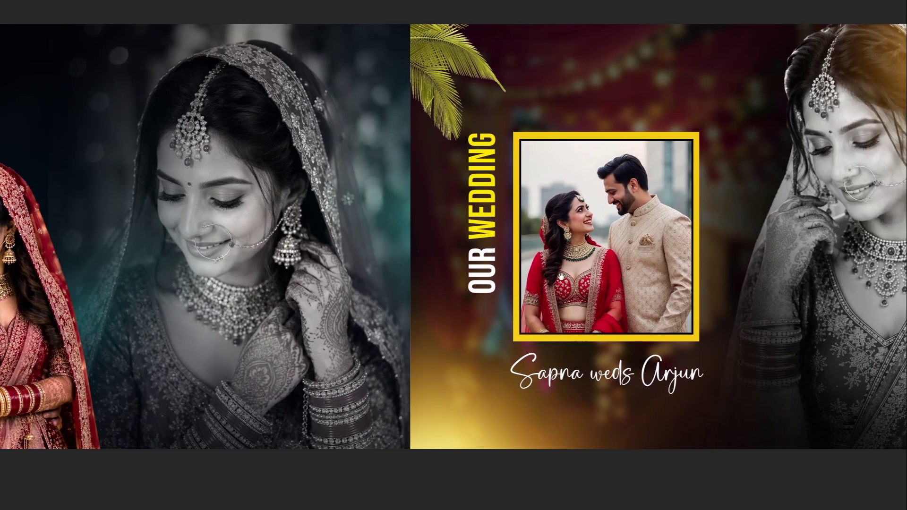
pyautogui.scroll(-2, 521, 273)
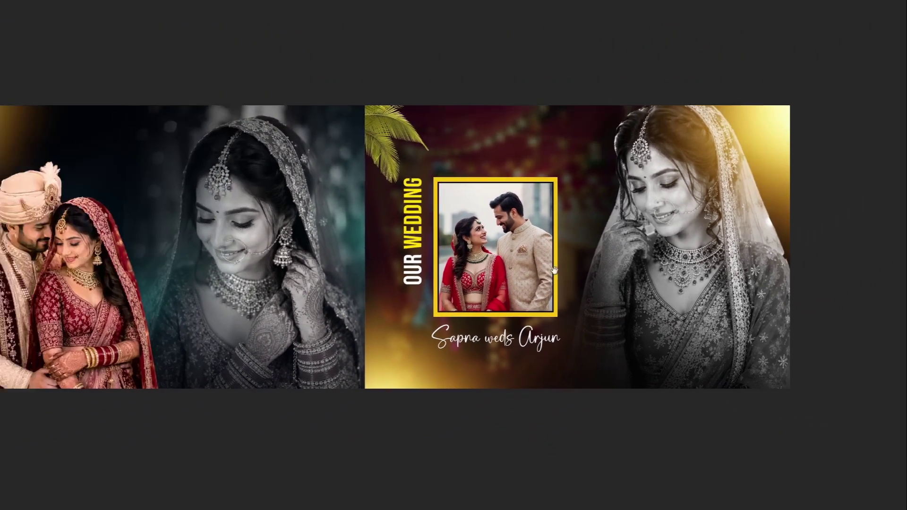
pyautogui.scroll(1, 524, 272)
pyautogui.scroll(-4, 538, 265)
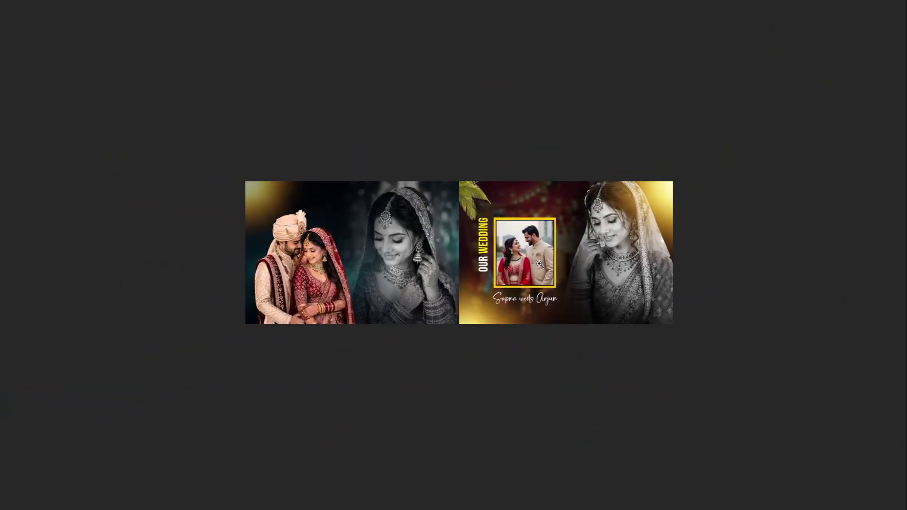
pyautogui.click(540, 265)
pyautogui.moveTo(543, 264); pyautogui.dragTo(601, 269)
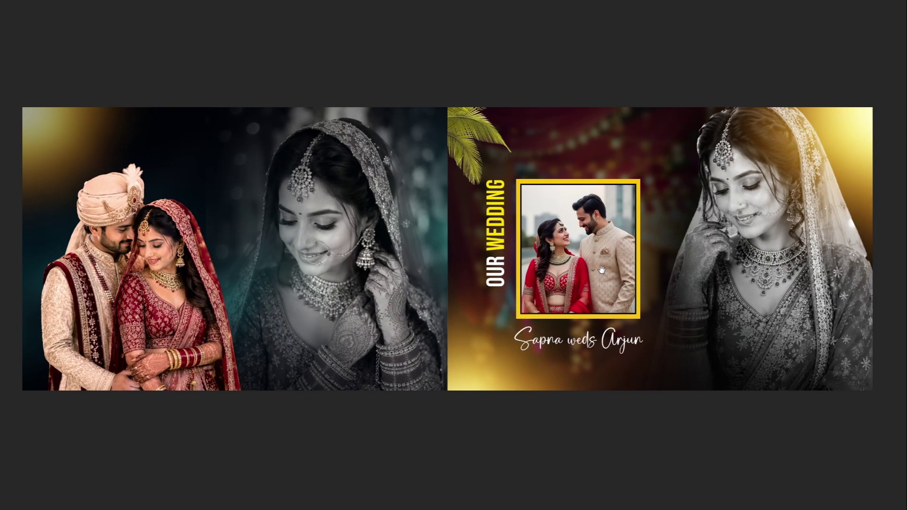